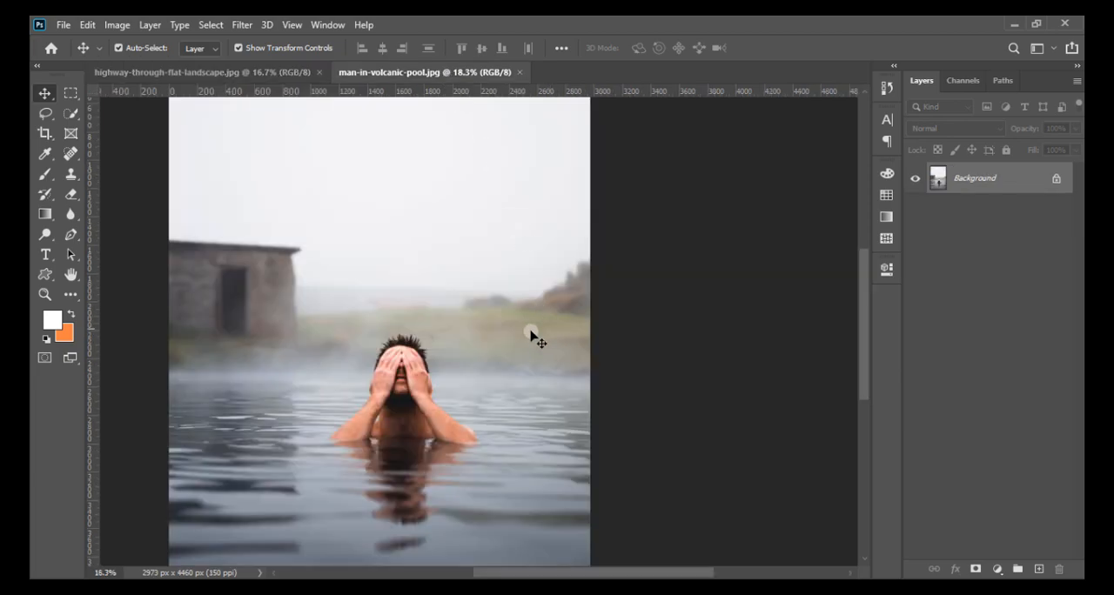
- Switch to highway-through-flat-landscape.jpg and unlock its Background layer into an editable layer
scroll(479, 413, "up", 3)
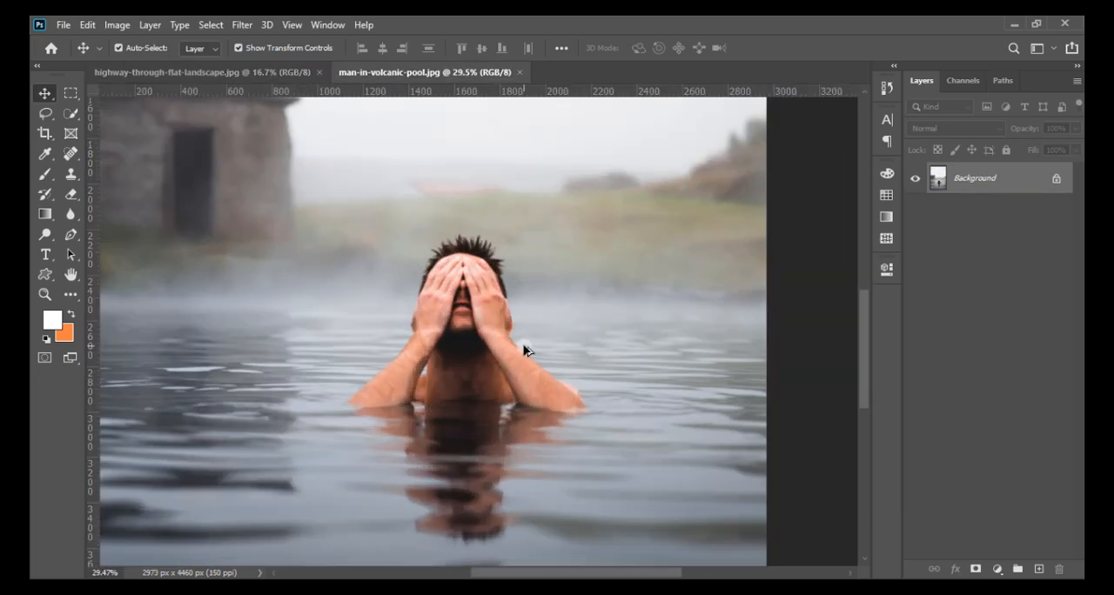
scroll(524, 351, "down", 1)
left_click(272, 73)
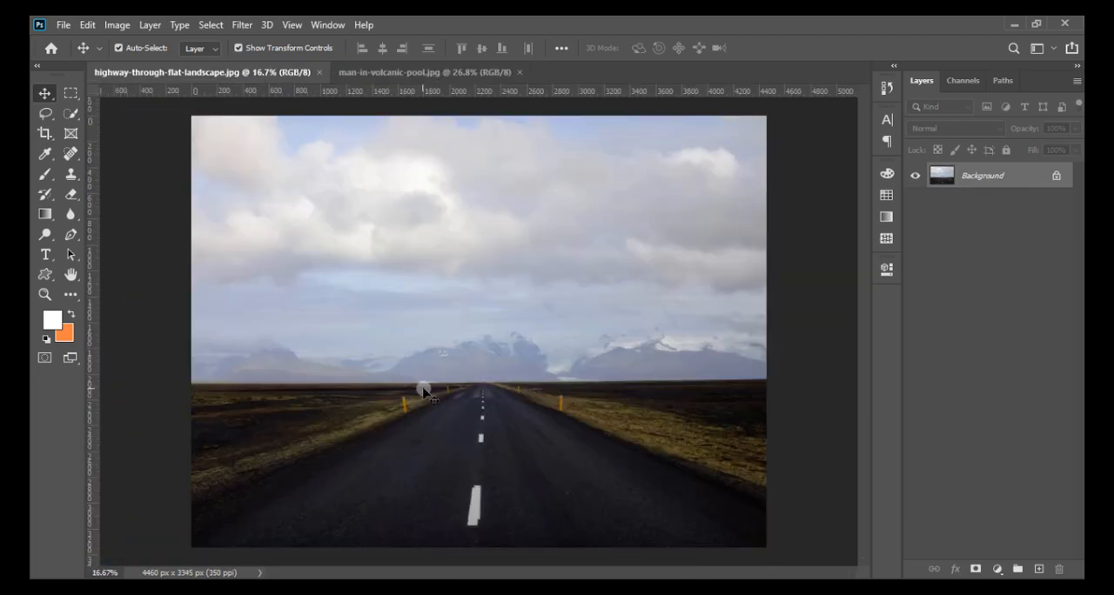
scroll(421, 385, "down", 1)
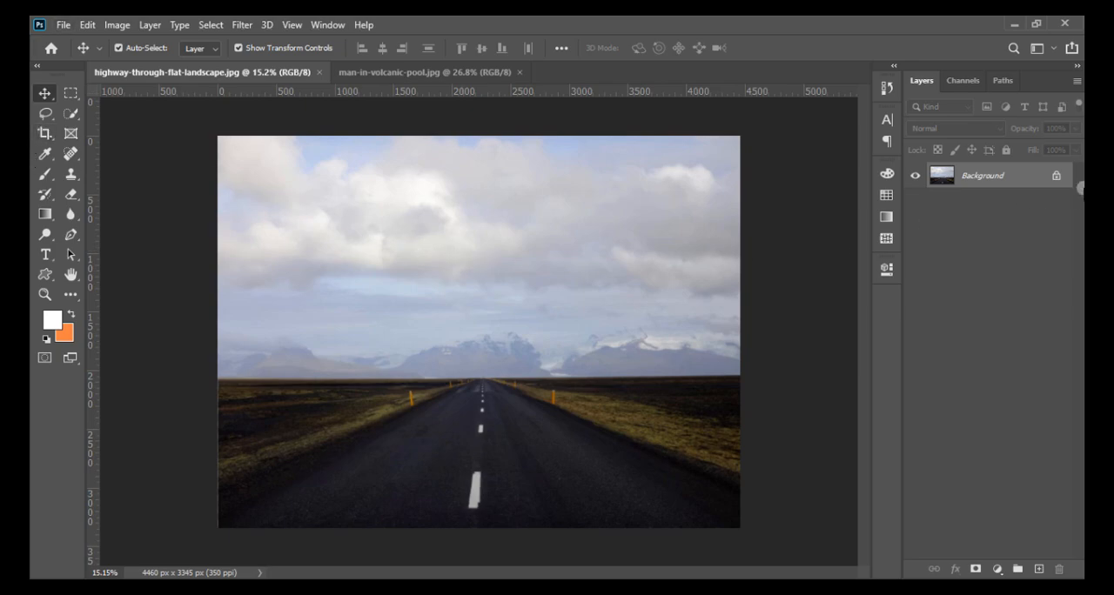
left_click(1058, 177)
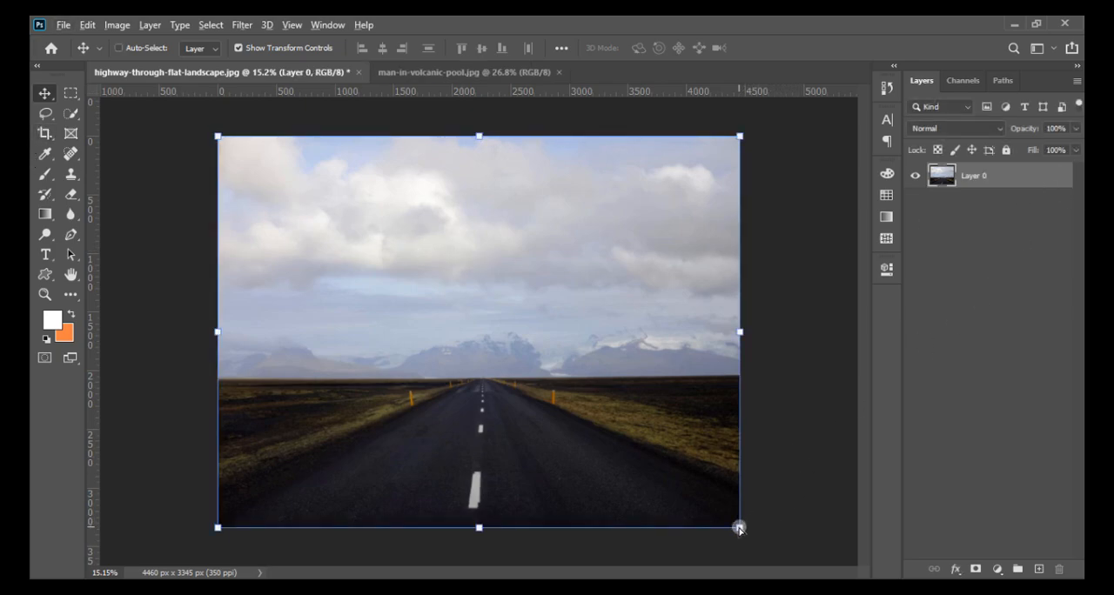
- Widen the lower edge of the highway layer with a Perspective transform, to about 148% width and 17.8° horizontal skew
mouse_move(739, 528)
left_mouse_down()
mouse_move(770, 541)
mouse_move(739, 527)
left_mouse_up()
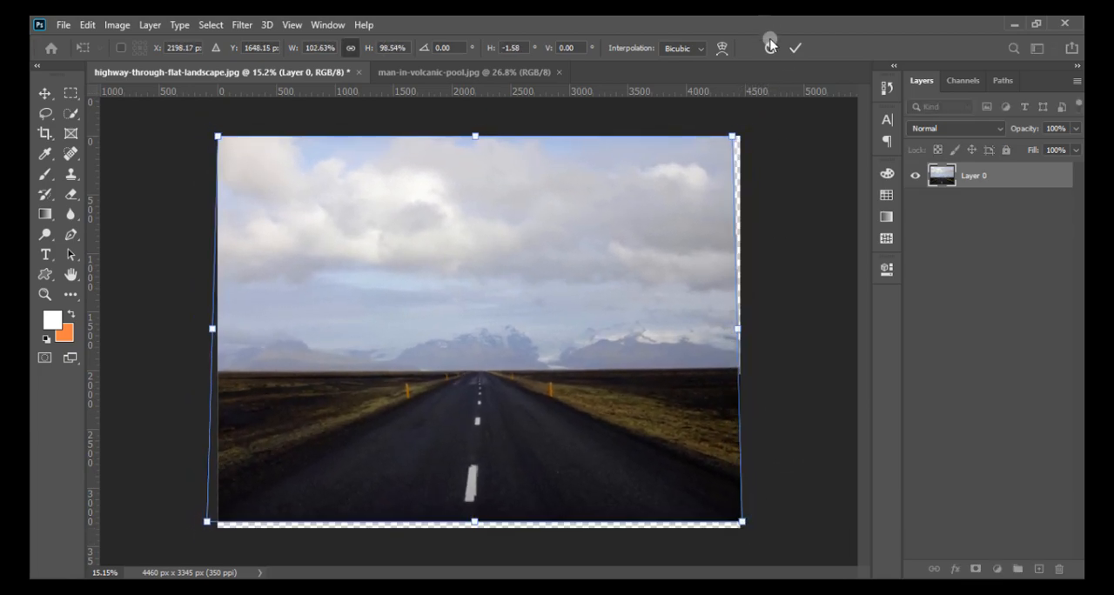
left_click(770, 48)
right_click(472, 135)
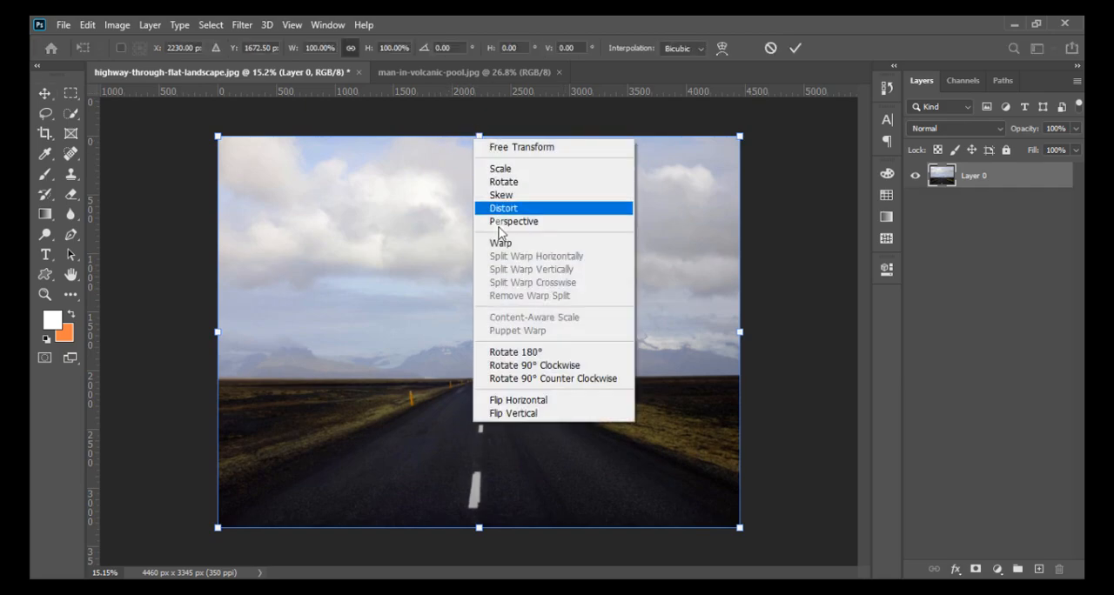
left_click(525, 219)
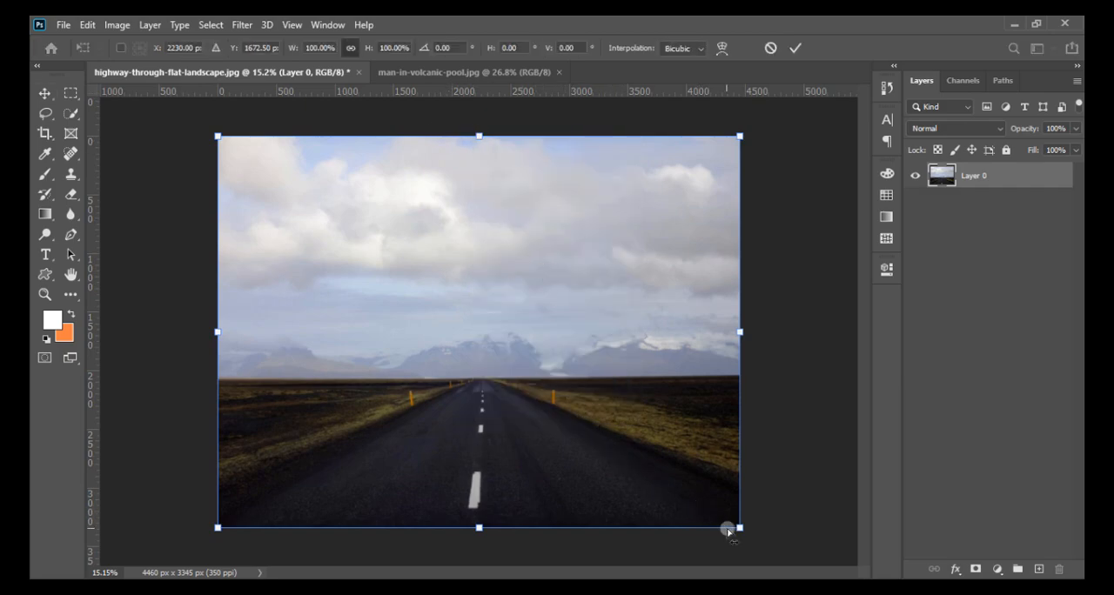
left_click_drag(741, 530, 866, 534)
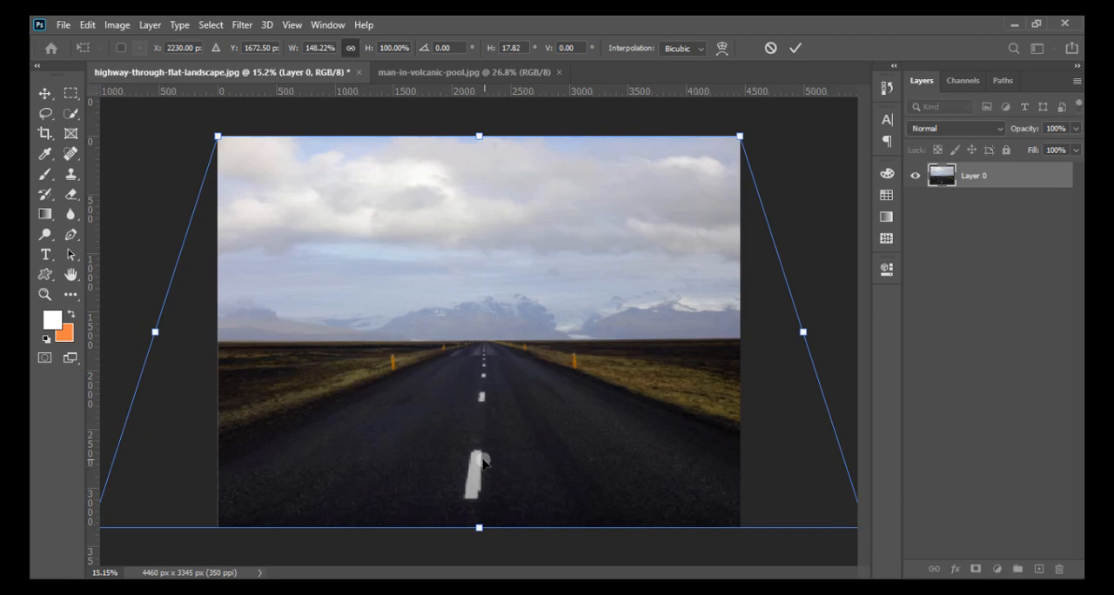
left_click(794, 48)
- Draw a rectangular marquee selection around the large white lane marking nearest the viewer
scroll(484, 487, "up", 5)
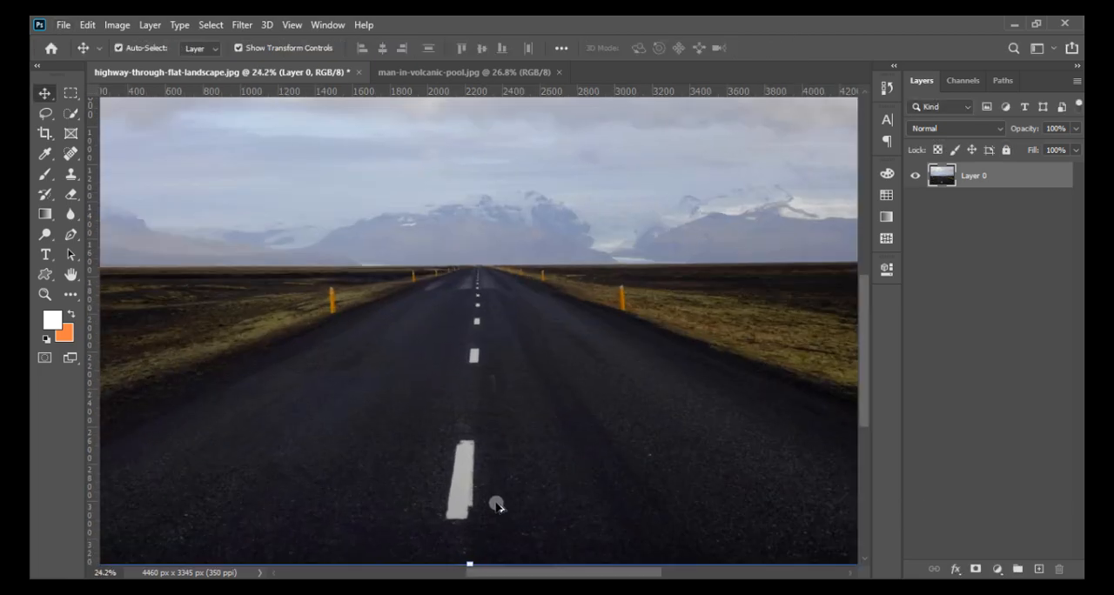
scroll(458, 457, "down", 2)
key("m")
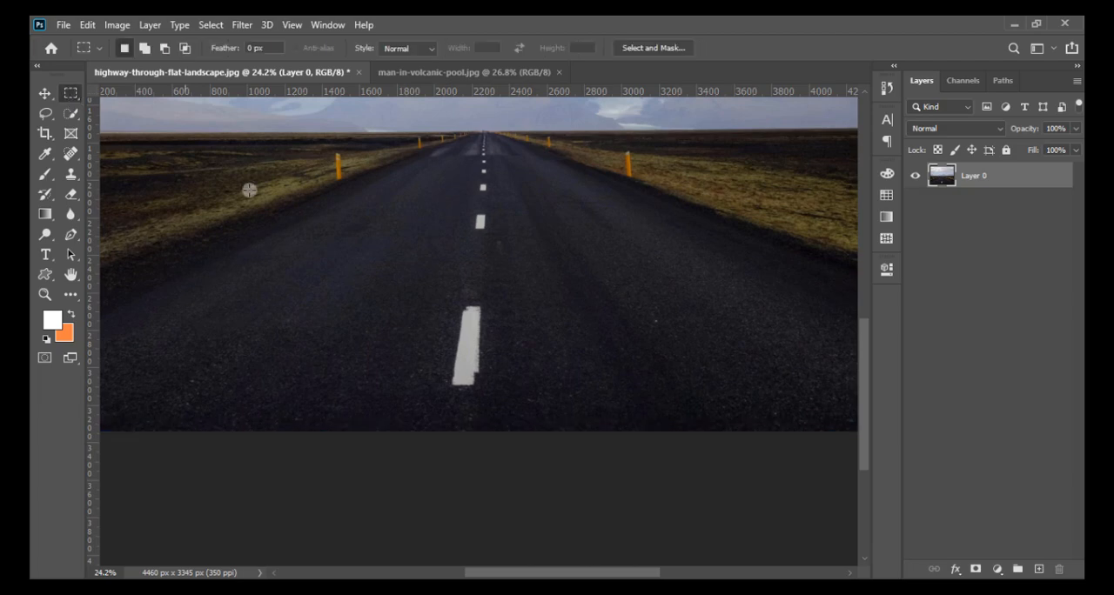
left_click_drag(425, 287, 514, 395)
- Try to remove the selected lane marking with a Content-Aware fill in Normal mode at 100% opacity
right_click(449, 331)
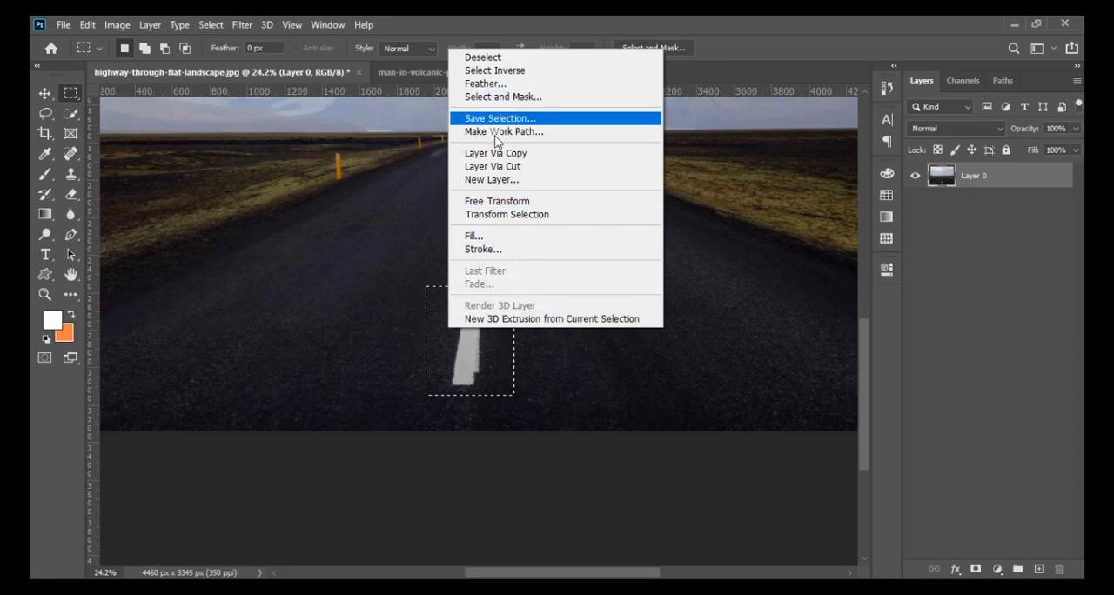
left_click(495, 235)
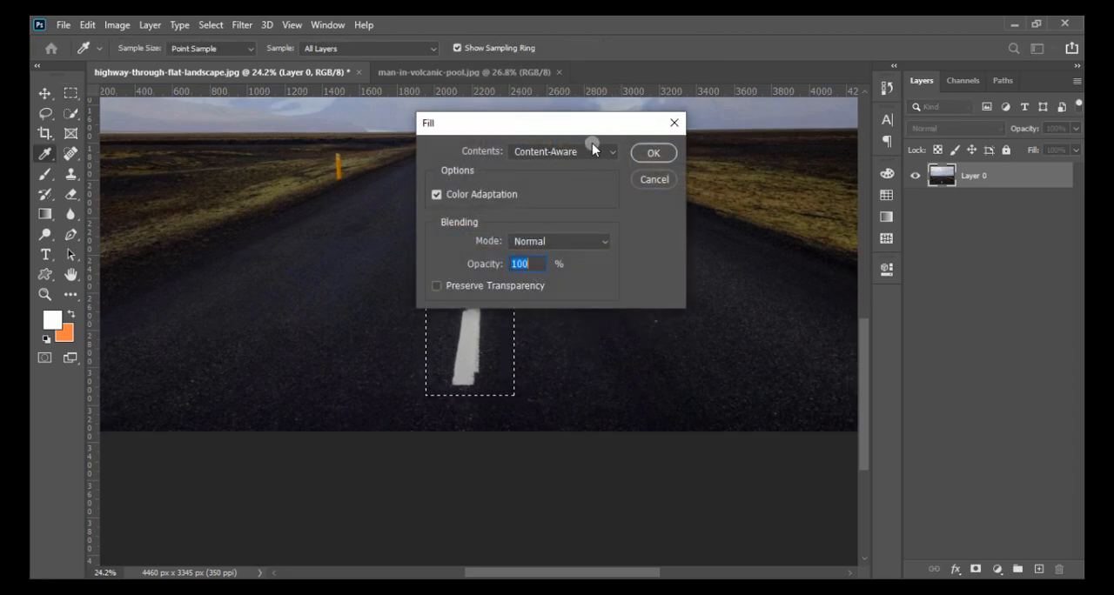
left_click(651, 153)
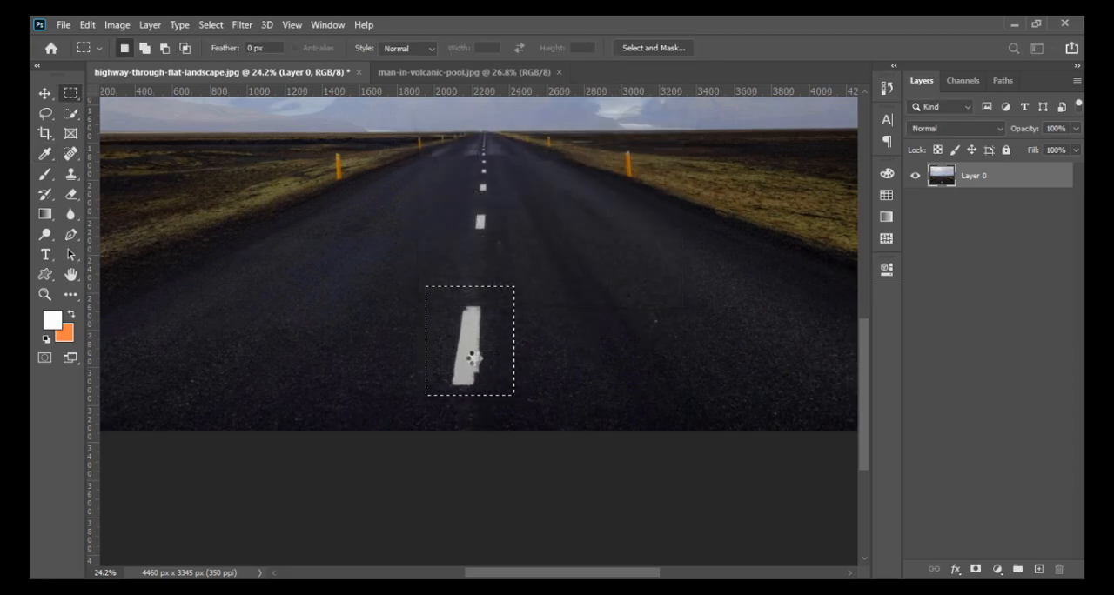
key("ctrl+0")
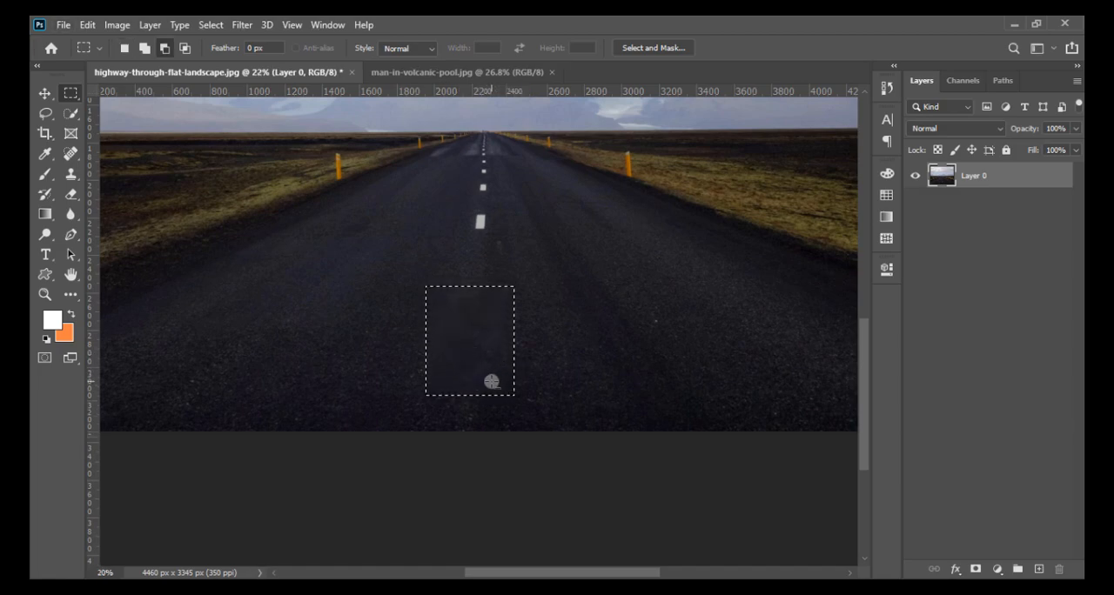
left_click(351, 376)
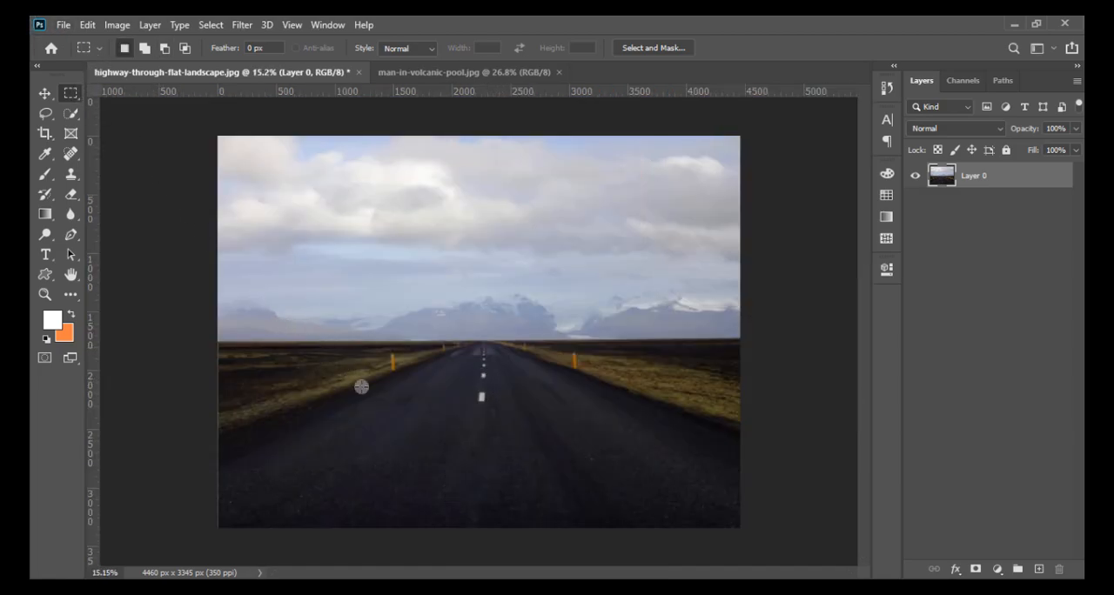
key("ctrl+z")
key("ctrl+z")
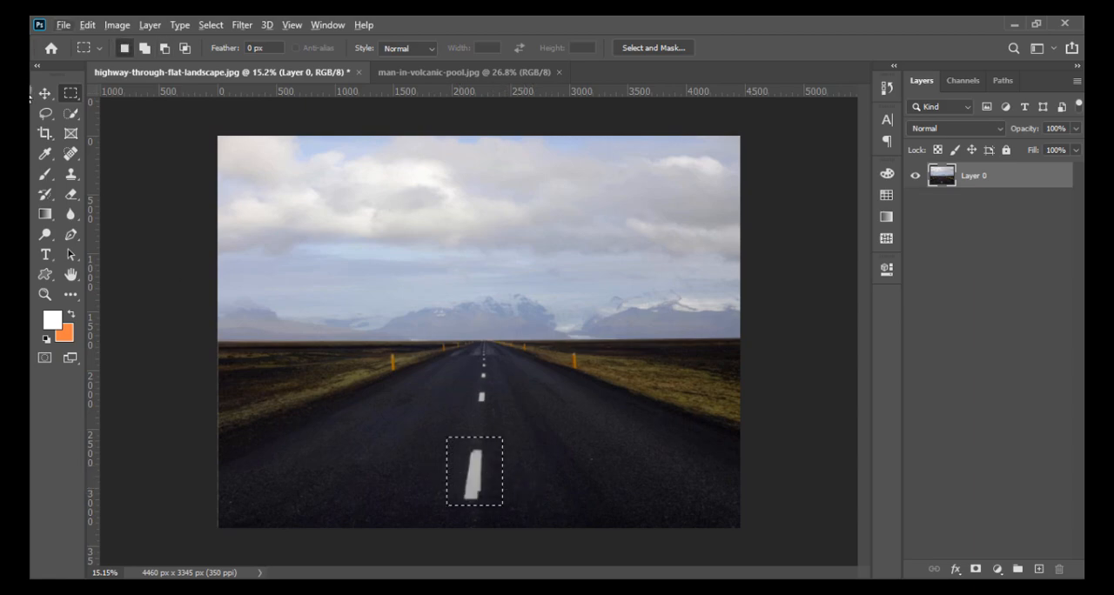
- Replace the selected lane marking with the plain asphalt beside it using the Patch tool, and clear the selection
left_click(70, 153)
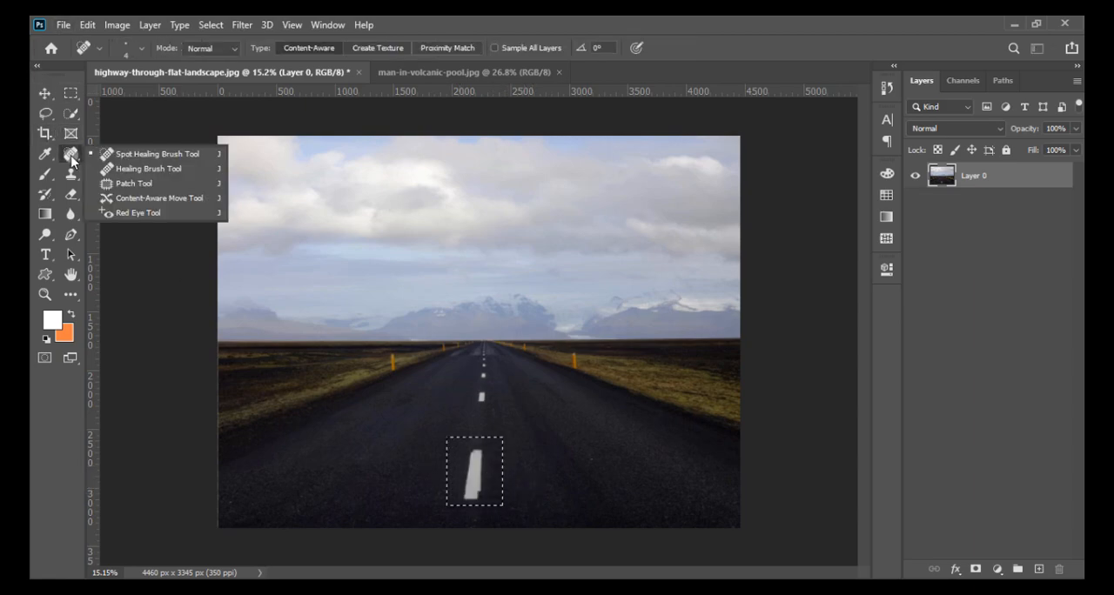
left_click(139, 183)
left_click_drag(496, 484, 571, 487)
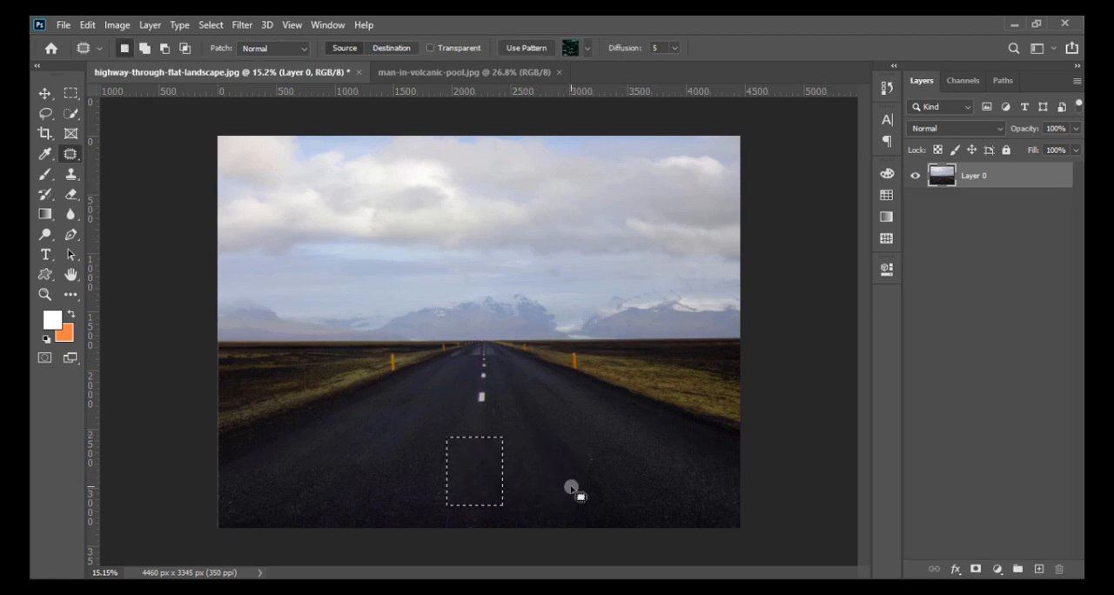
left_click(580, 418)
scroll(548, 519, "up", 2)
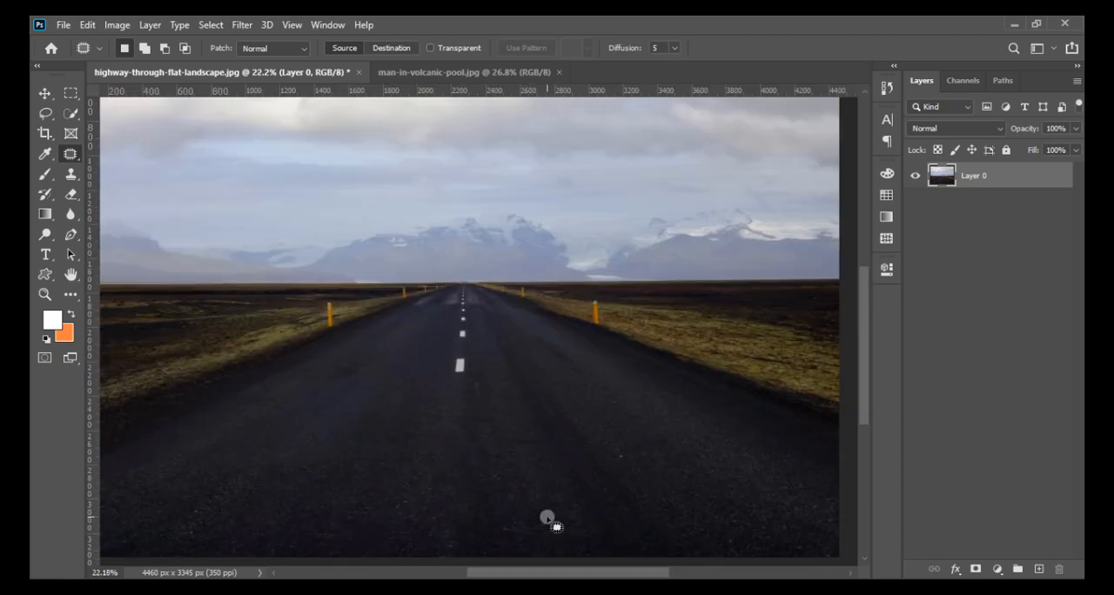
scroll(521, 432, "down", 1)
scroll(522, 435, "down", 1)
scroll(514, 483, "up", 2)
scroll(388, 287, "down", 1)
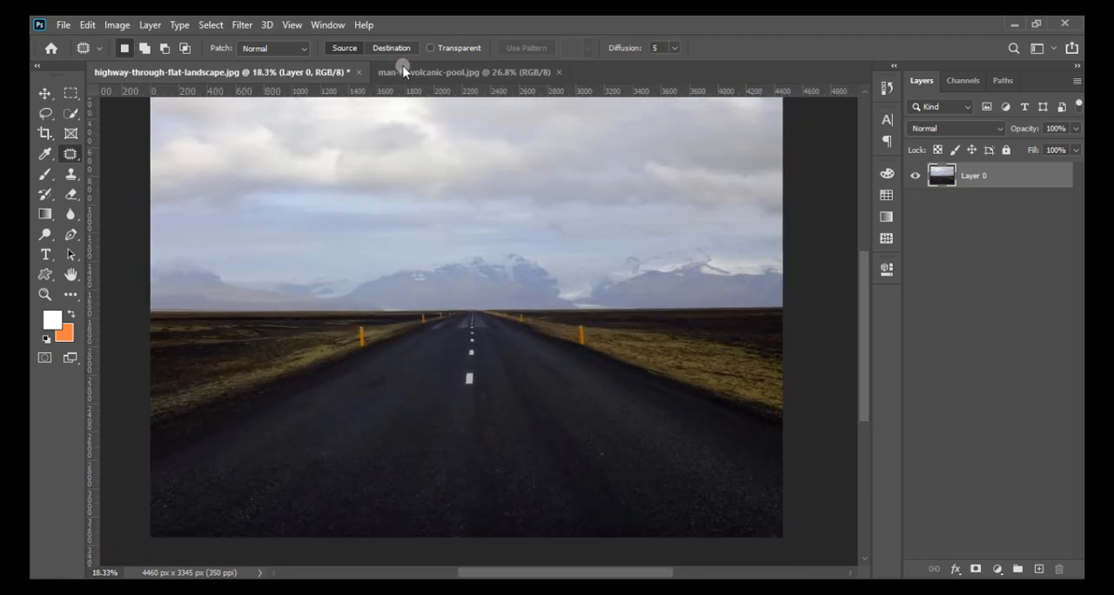
- In man-in-volcanic-pool.jpg, select the man with the Object Selection tool, using a rectangle about 1351 by 945 px around him
left_click(411, 73)
scroll(461, 370, "up", 1)
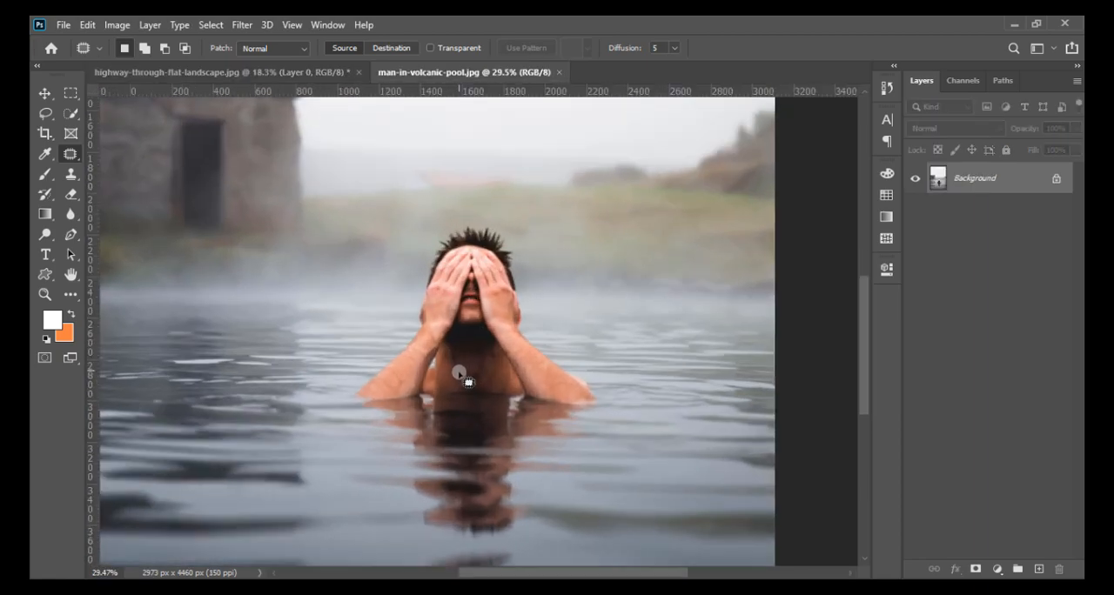
left_click(68, 93)
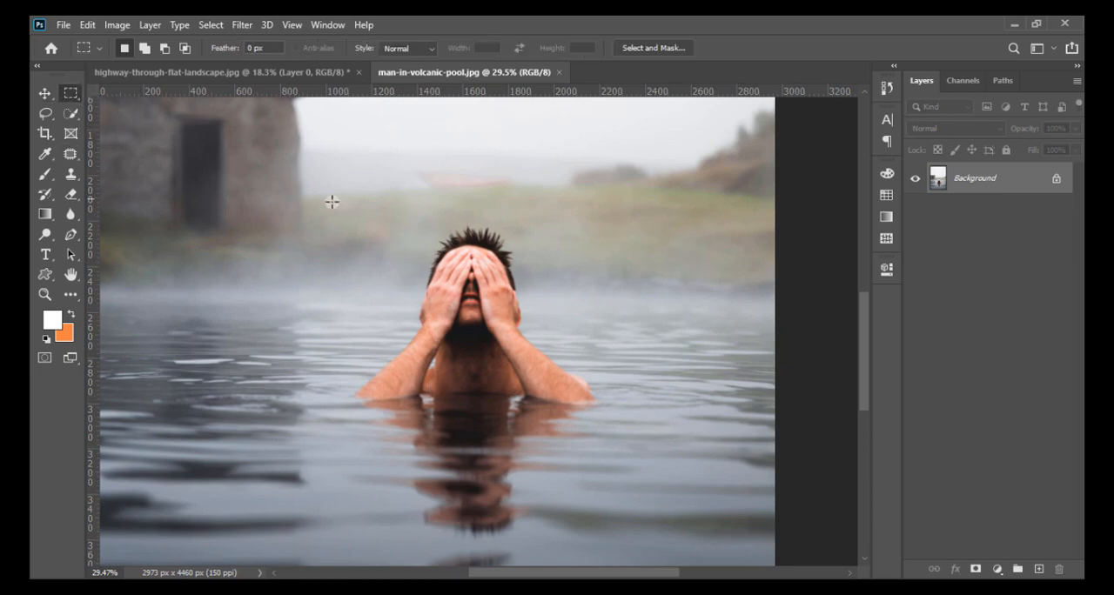
scroll(395, 374, "up", 2)
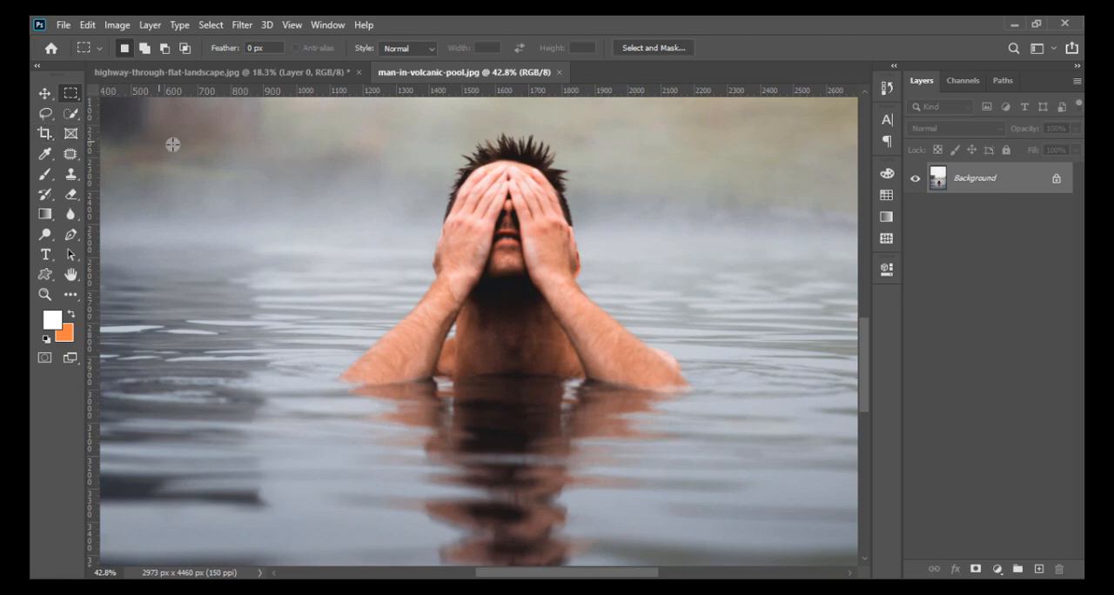
scroll(405, 228, "down", 2)
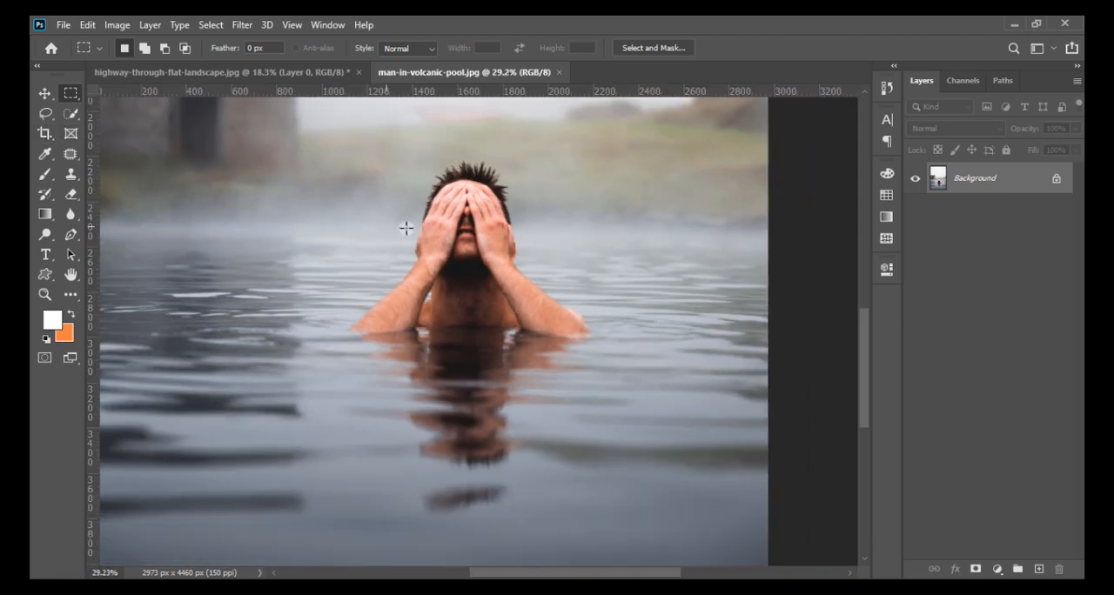
left_click(71, 113)
left_click(114, 131)
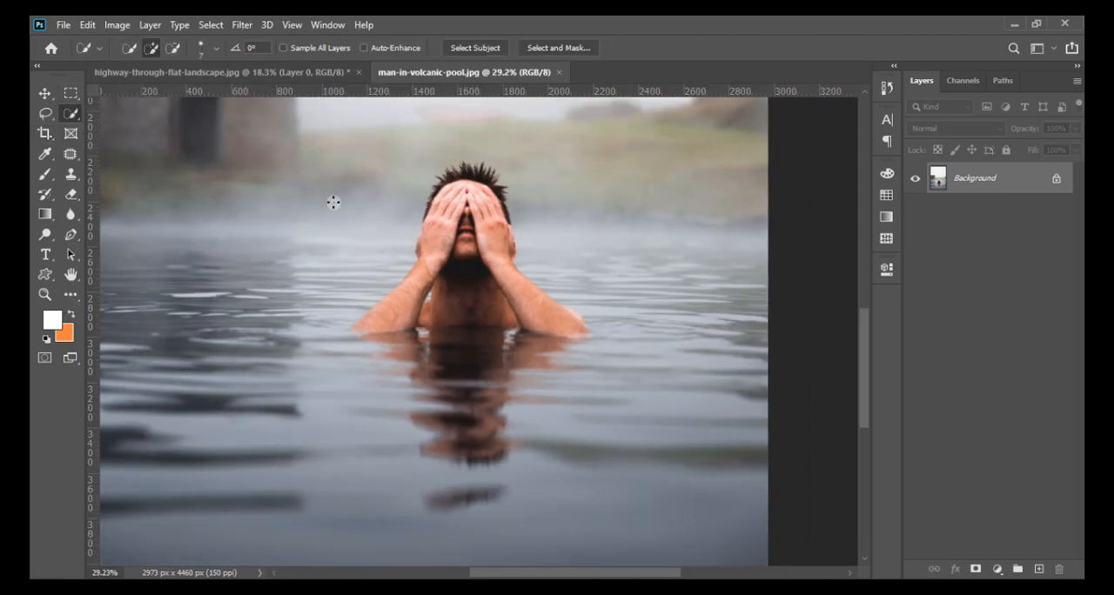
right_click(71, 113)
left_click(131, 110)
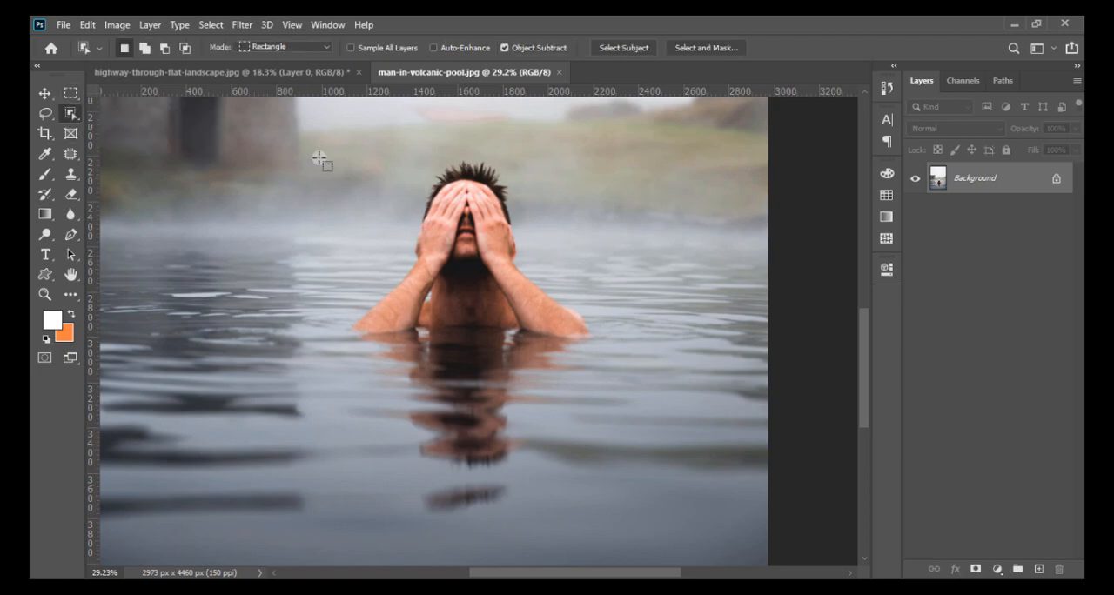
left_click_drag(320, 154, 624, 366)
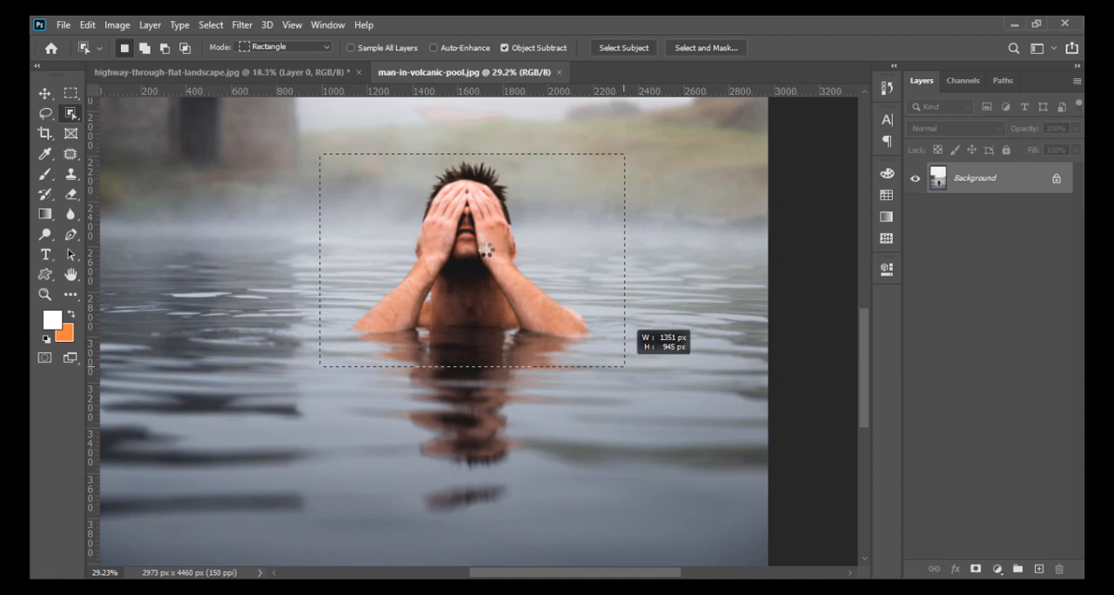
left_click_drag(624, 365, 624, 365)
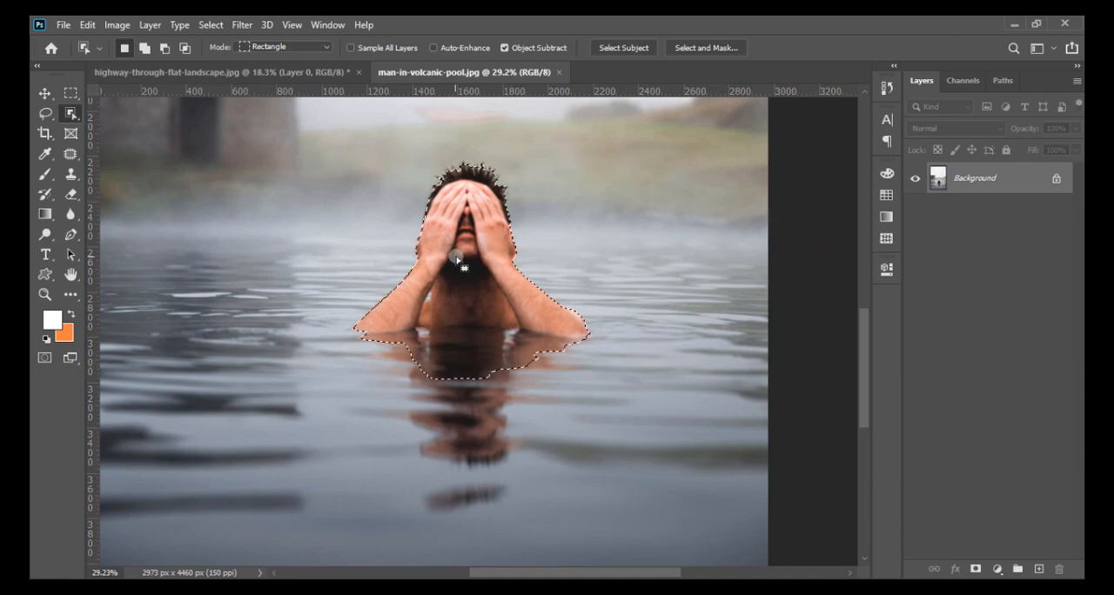
- Add the man's full water reflection and the ripples around his elbows to the selection with the Lasso tool
scroll(449, 228, "up", 4)
scroll(449, 228, "down", 4)
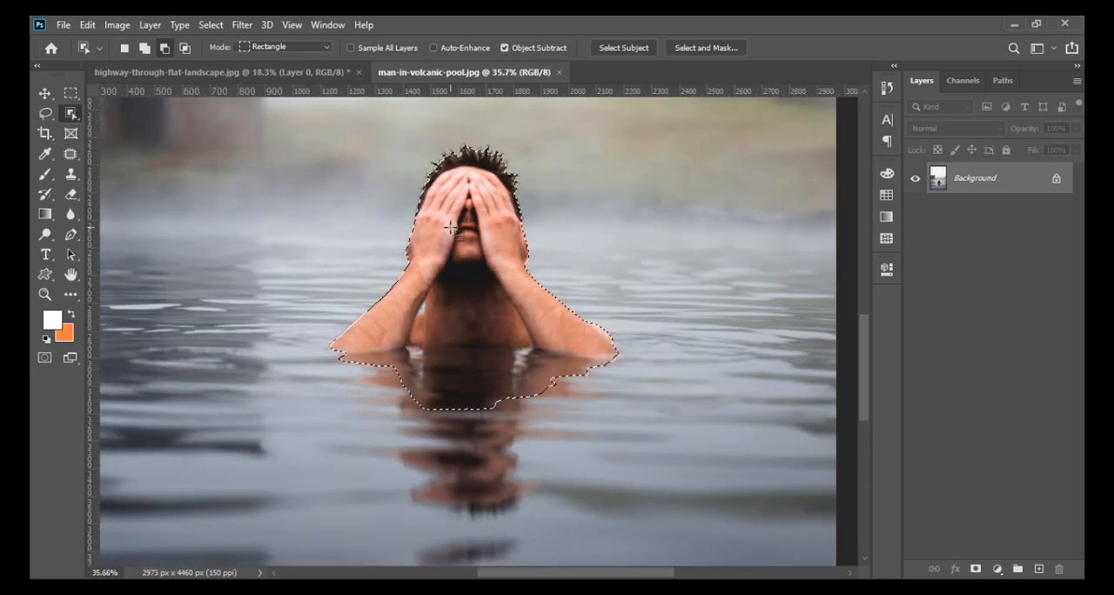
right_click(71, 114)
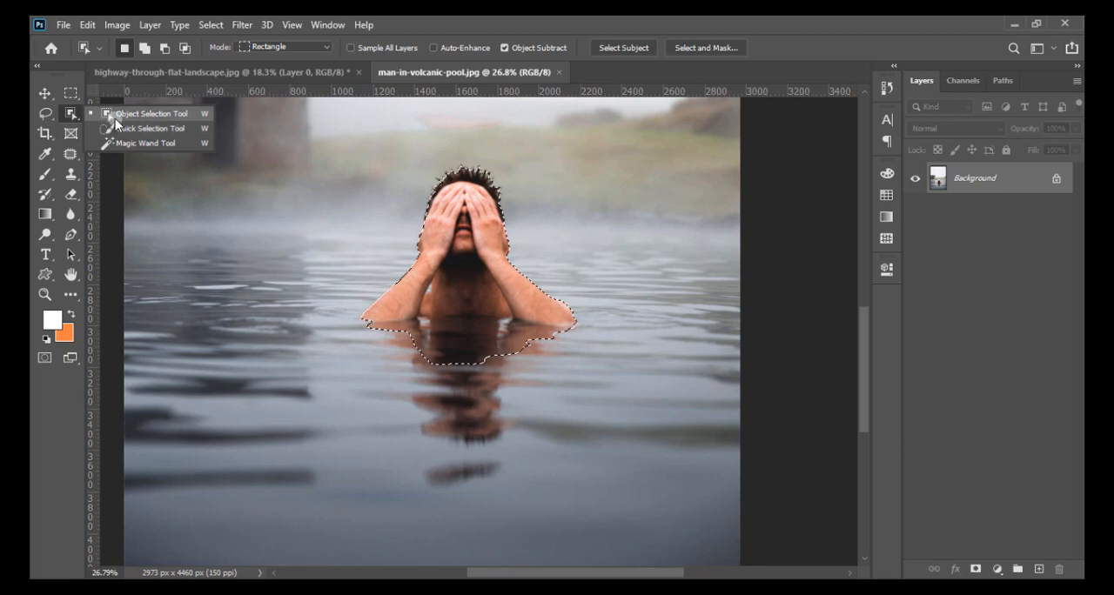
left_click(40, 114)
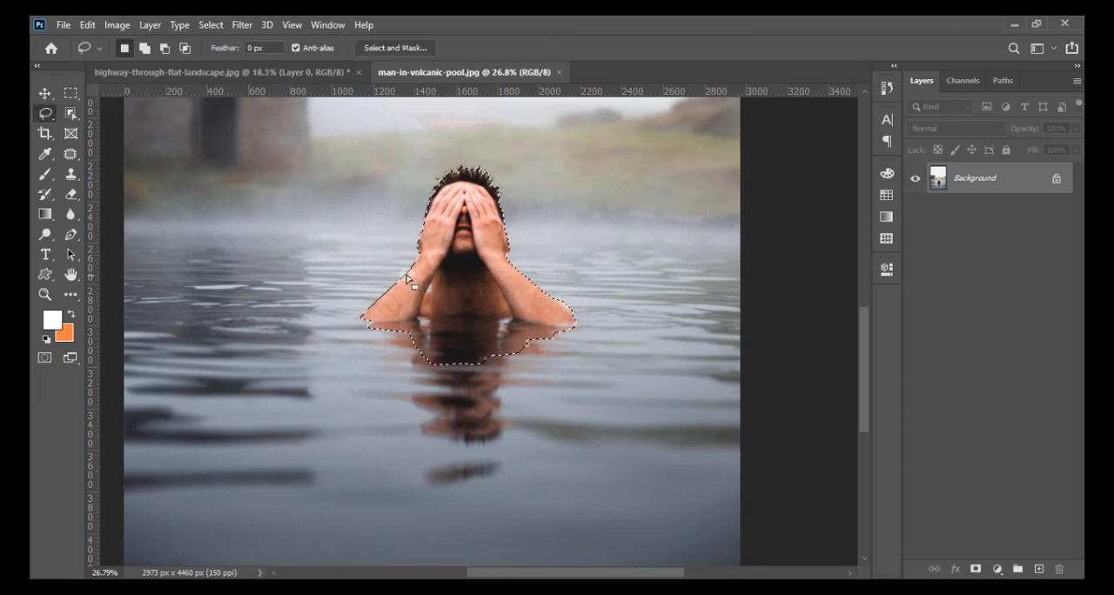
key("shift")
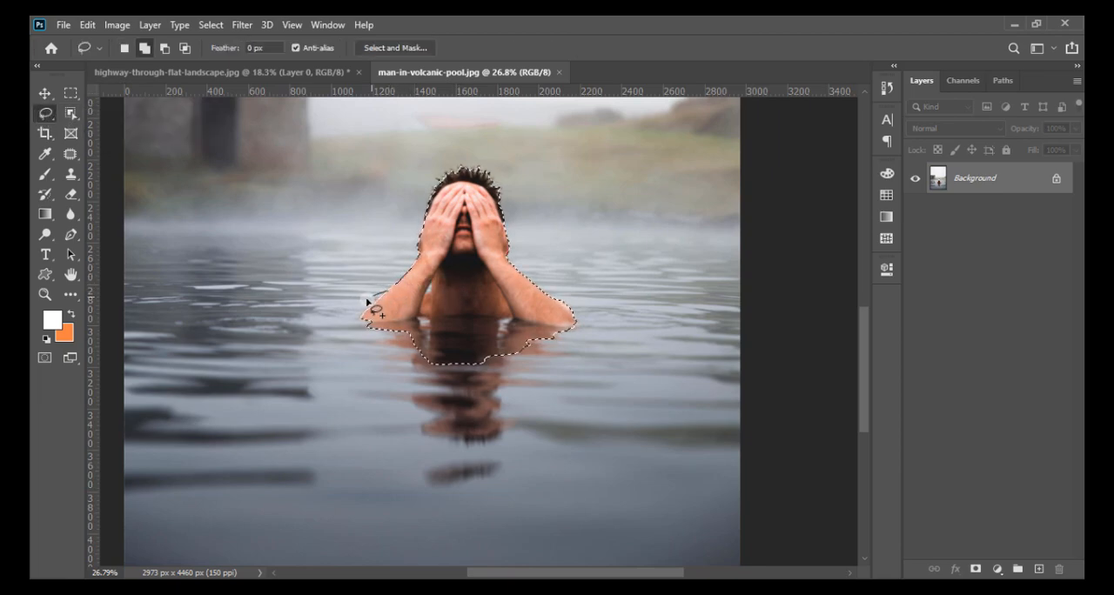
mouse_move(358, 336)
left_mouse_down()
mouse_move(370, 365)
mouse_move(419, 399)
mouse_move(403, 466)
mouse_move(421, 481)
mouse_move(457, 485)
mouse_move(500, 467)
mouse_move(486, 447)
mouse_move(530, 407)
mouse_move(535, 366)
left_mouse_up()
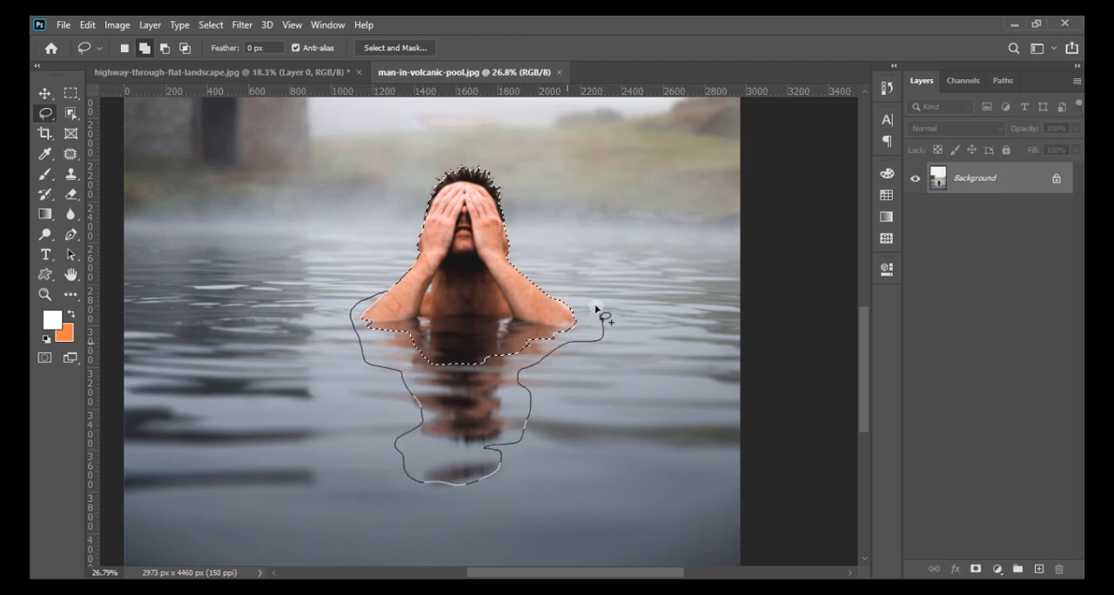
left_click_drag(566, 323, 567, 325)
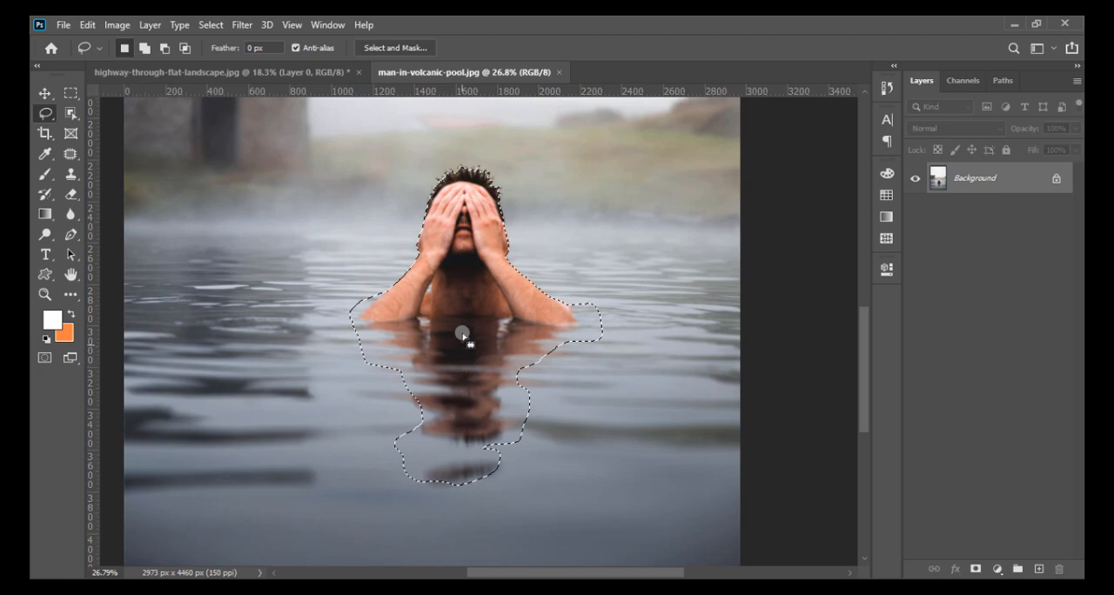
key("shift")
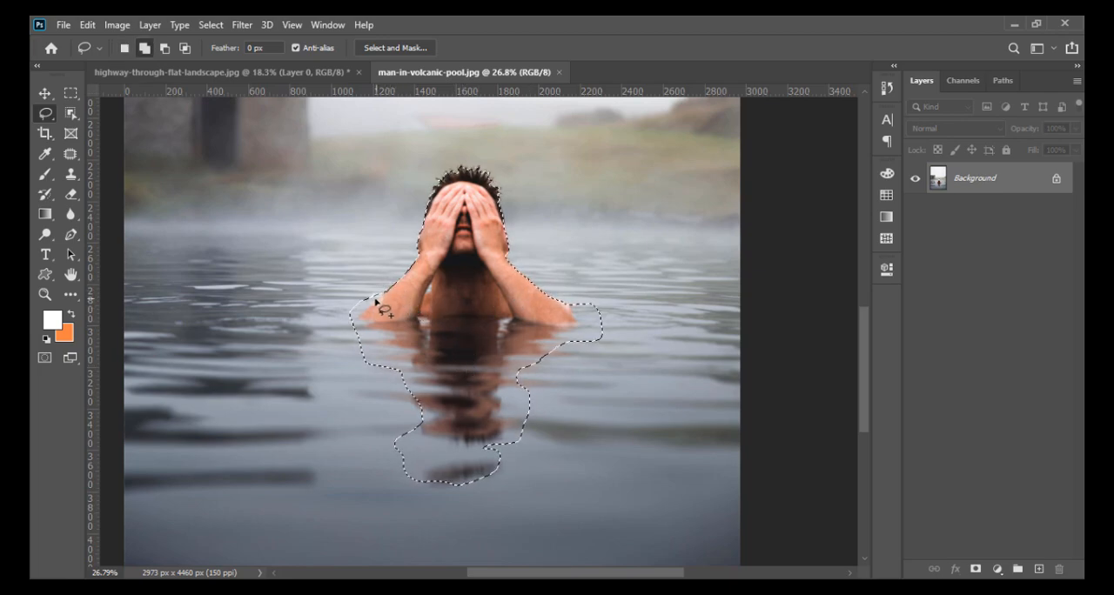
- Extend the selection with the Lasso tool to take in more rippled water on both sides of the man's elbows
mouse_move(316, 306)
left_mouse_down()
mouse_move(341, 372)
mouse_move(423, 409)
left_mouse_up()
left_click_drag(550, 304, 570, 295)
mouse_move(634, 357)
left_mouse_down()
mouse_move(589, 379)
mouse_move(542, 360)
left_mouse_up()
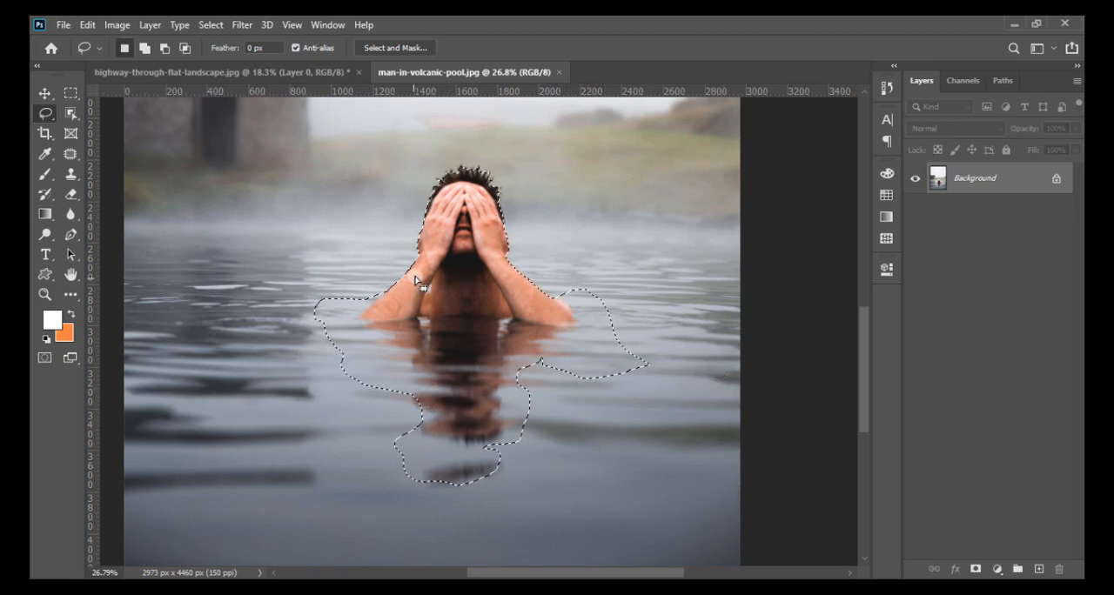
- Refine the selection in Select and Mask, brushing the hair edge with an 87 px Refine Edge brush and feathering by about 1.3 px
left_click(415, 48)
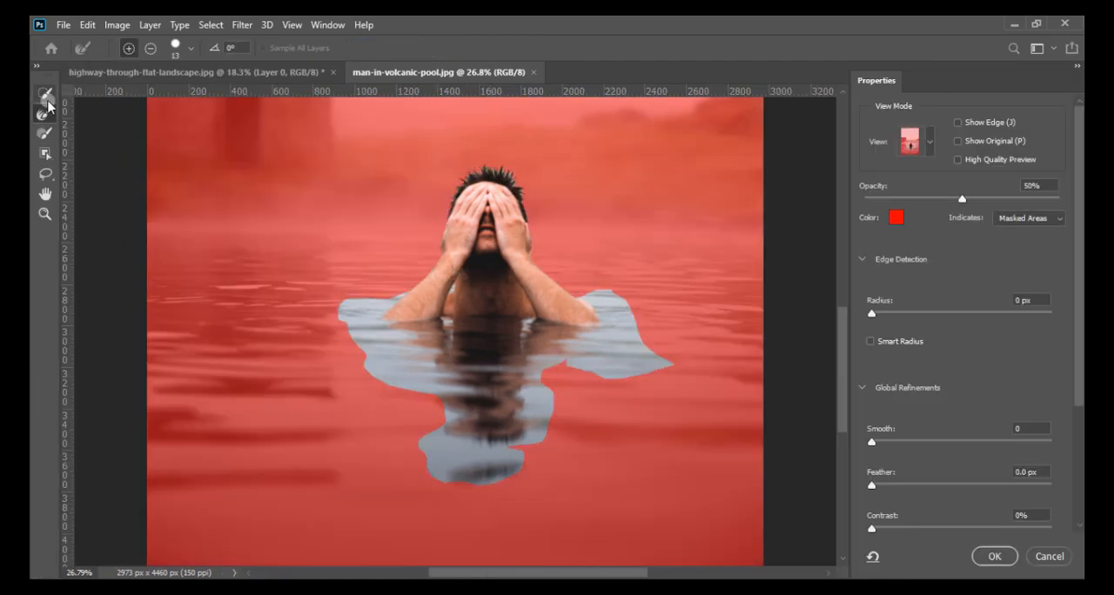
left_click(184, 52)
left_click(228, 110)
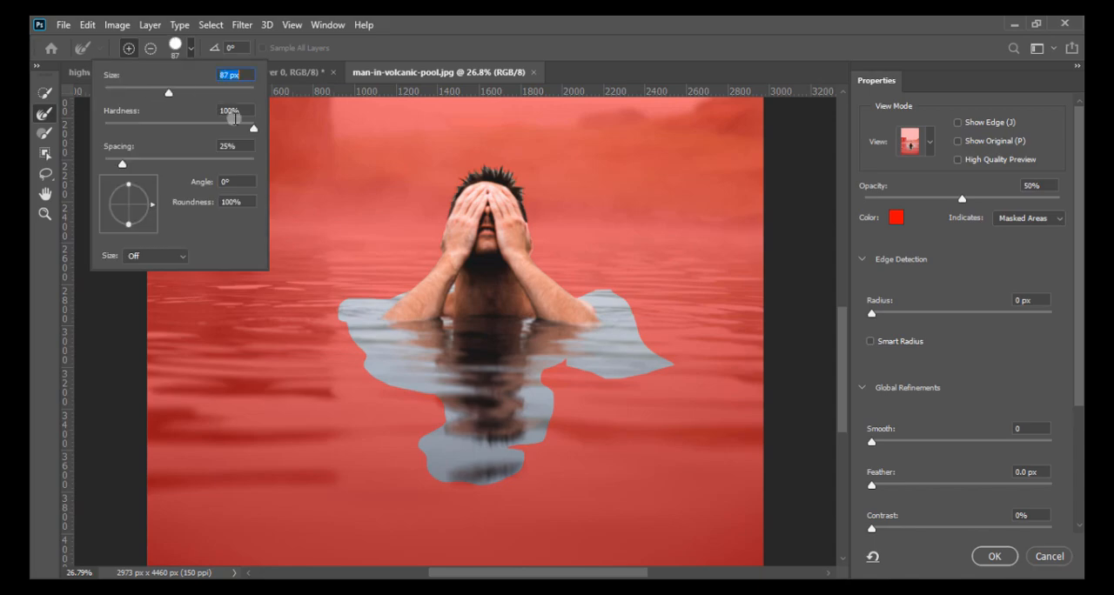
left_click(468, 177)
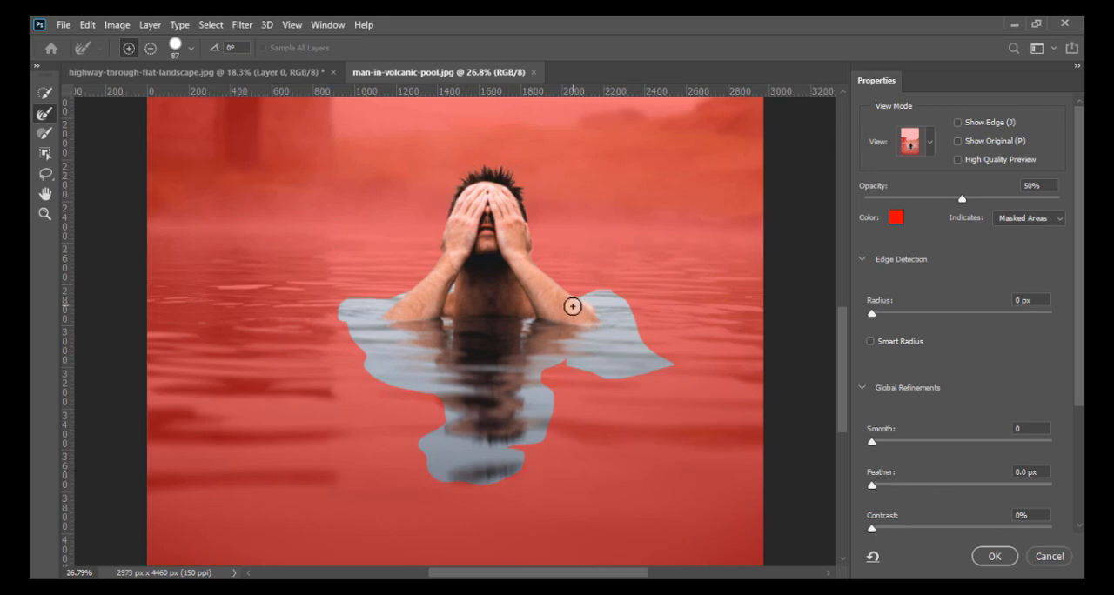
scroll(496, 310, "down", 3)
scroll(548, 361, "up", 4)
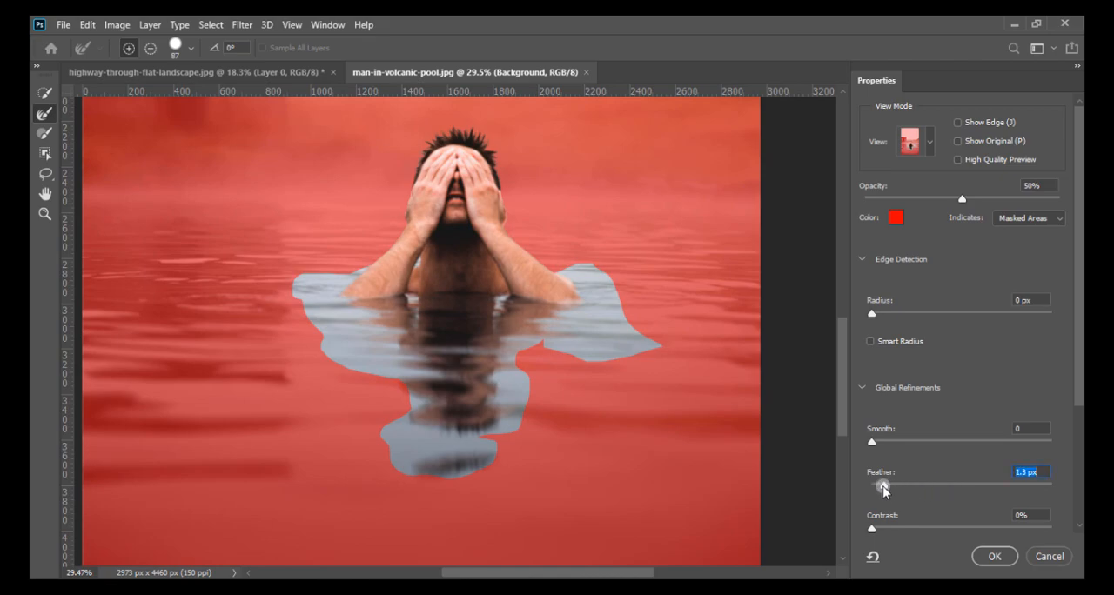
left_click(994, 556)
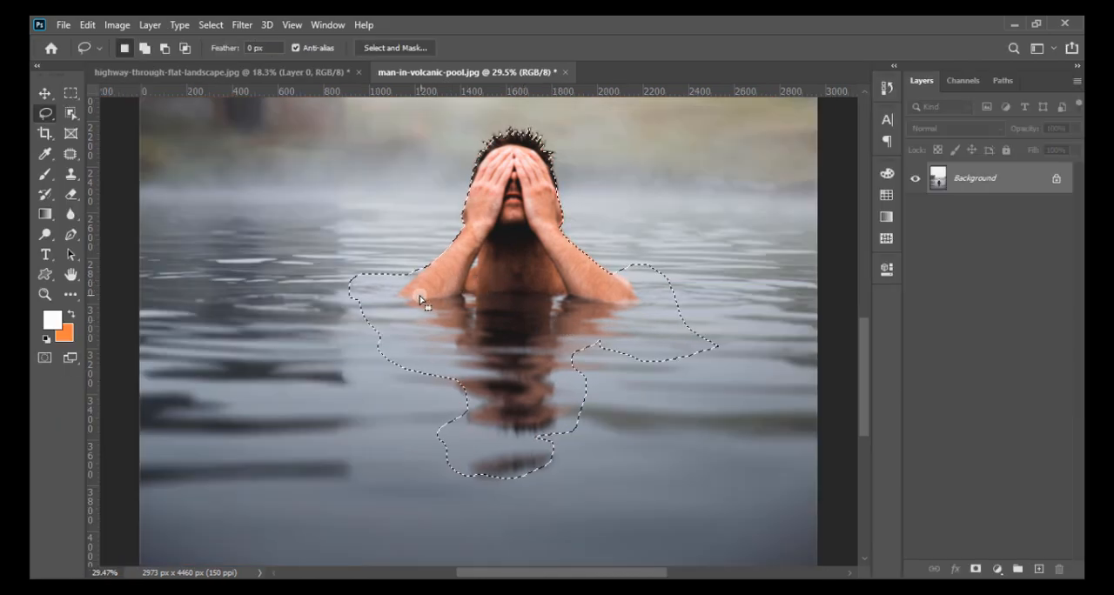
- Enlarge the water part of the selection with the Lasso tool into one wide, rounded pool around the whole reflection
scroll(316, 223, "down", 3)
scroll(316, 223, "up", 2)
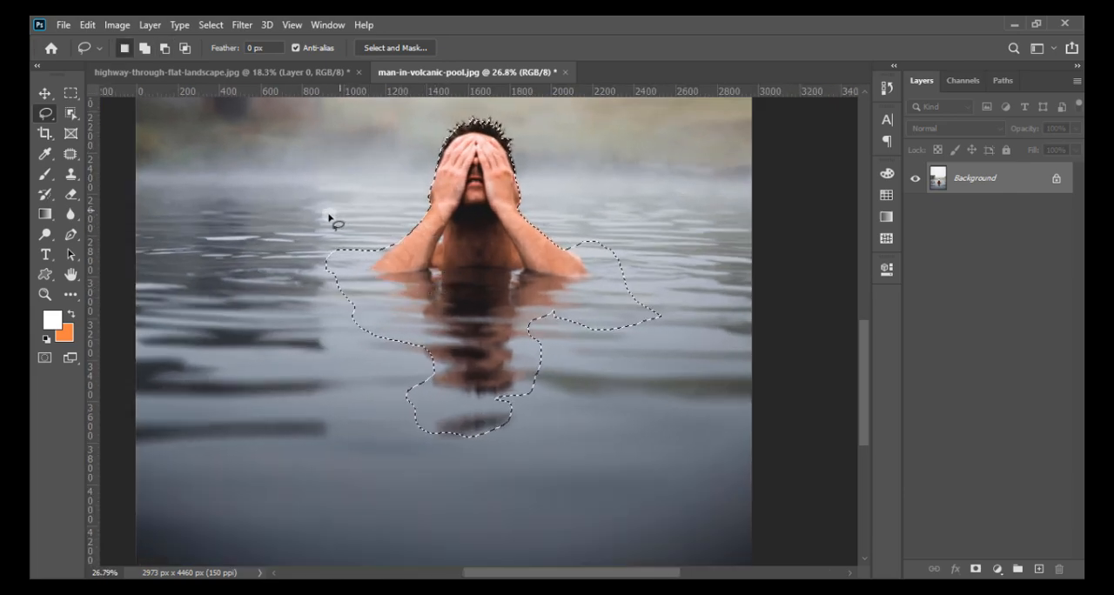
key("shift")
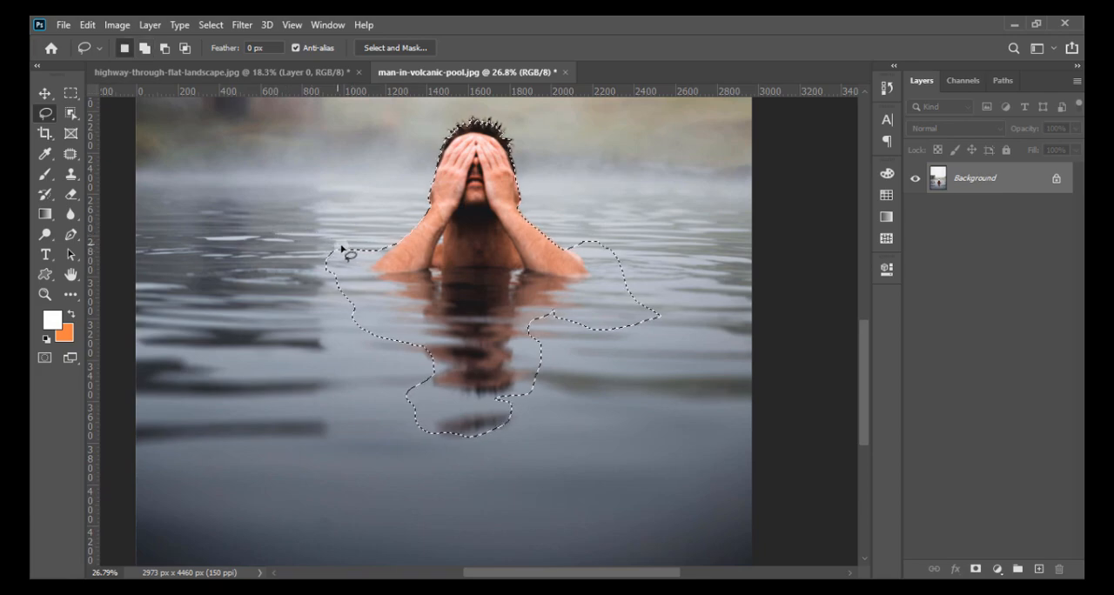
mouse_move(385, 247)
left_mouse_down()
mouse_move(318, 249)
mouse_move(294, 263)
mouse_move(320, 370)
left_mouse_up()
mouse_move(409, 426)
left_mouse_down()
mouse_move(480, 439)
mouse_move(575, 424)
mouse_move(661, 324)
mouse_move(669, 288)
mouse_move(652, 254)
mouse_move(601, 259)
left_mouse_up()
scroll(457, 240, "down", 2)
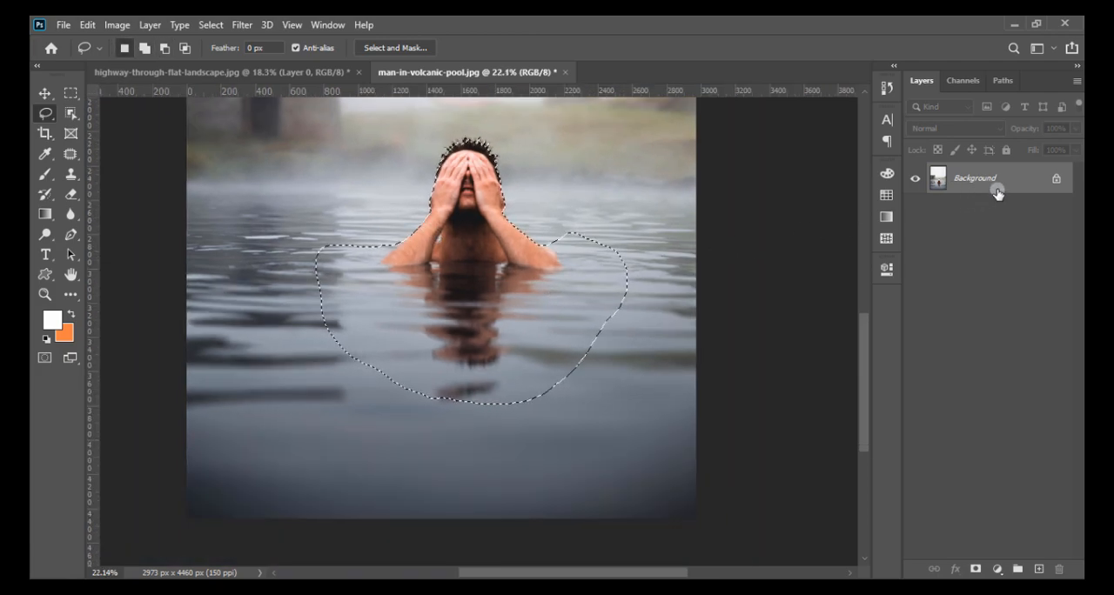
- Copy the selected man and water to a new layer and bring that layer into highway-through-flat-landscape.jpg
key("ctrl+j")
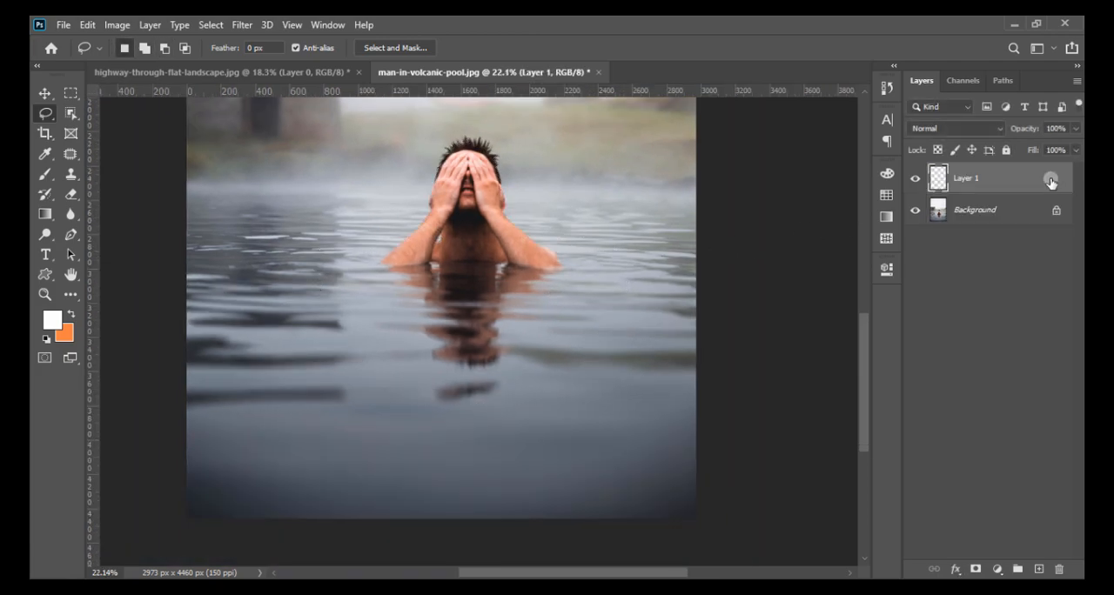
left_click(913, 210)
left_click_drag(965, 179, 552, 343)
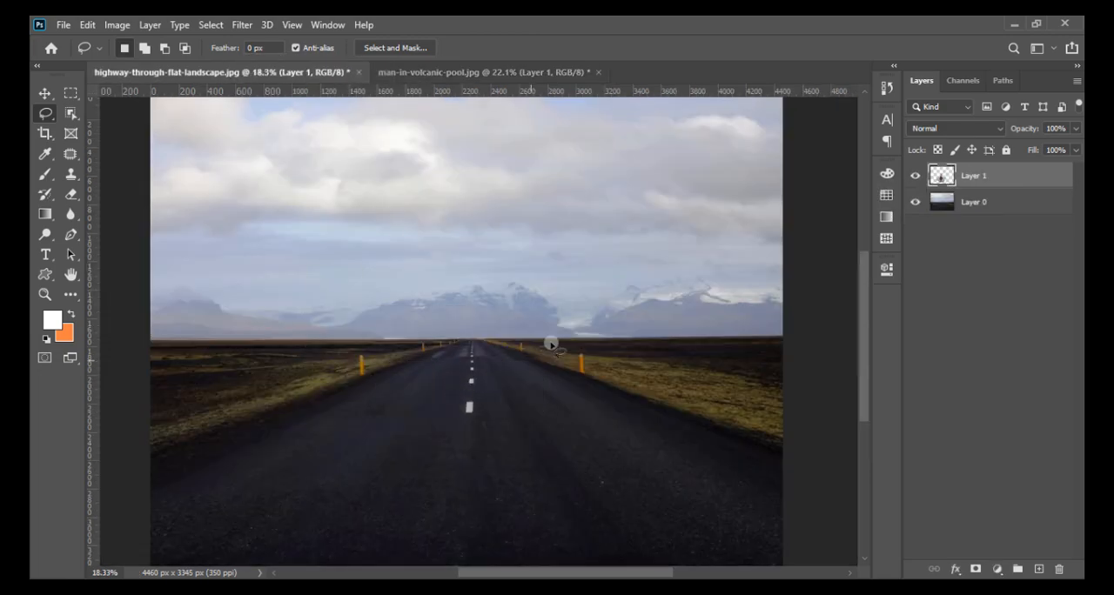
- Scale the man layer to 73.14% and place it centred on the near part of the road
left_click(42, 93)
left_click_drag(481, 416, 512, 464)
left_click_drag(591, 550, 564, 514)
left_click_drag(507, 463, 507, 493)
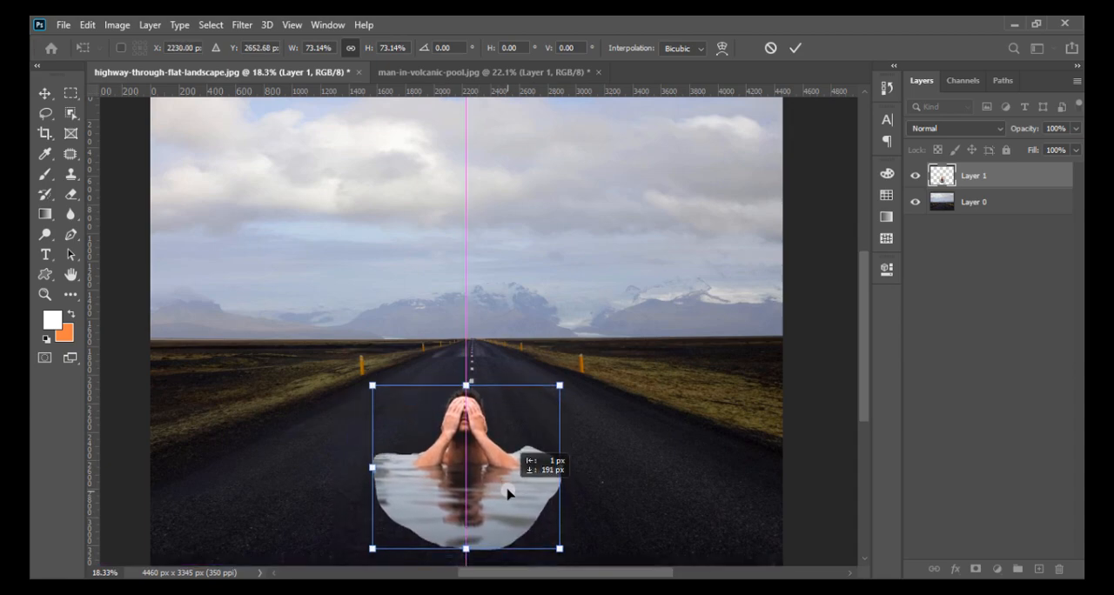
scroll(532, 471, "down", 3)
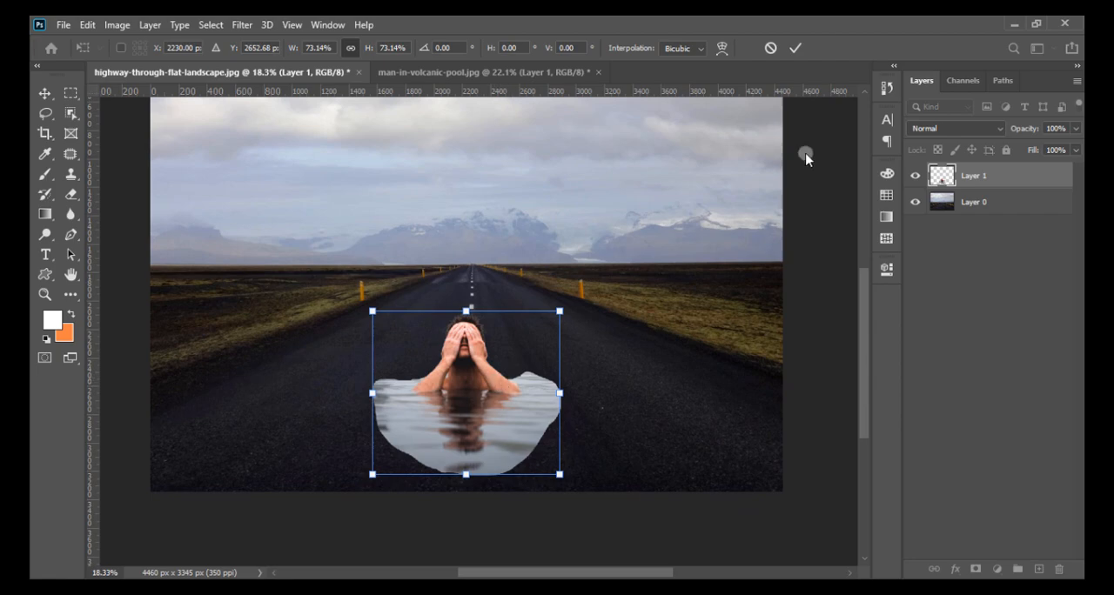
left_click(800, 47)
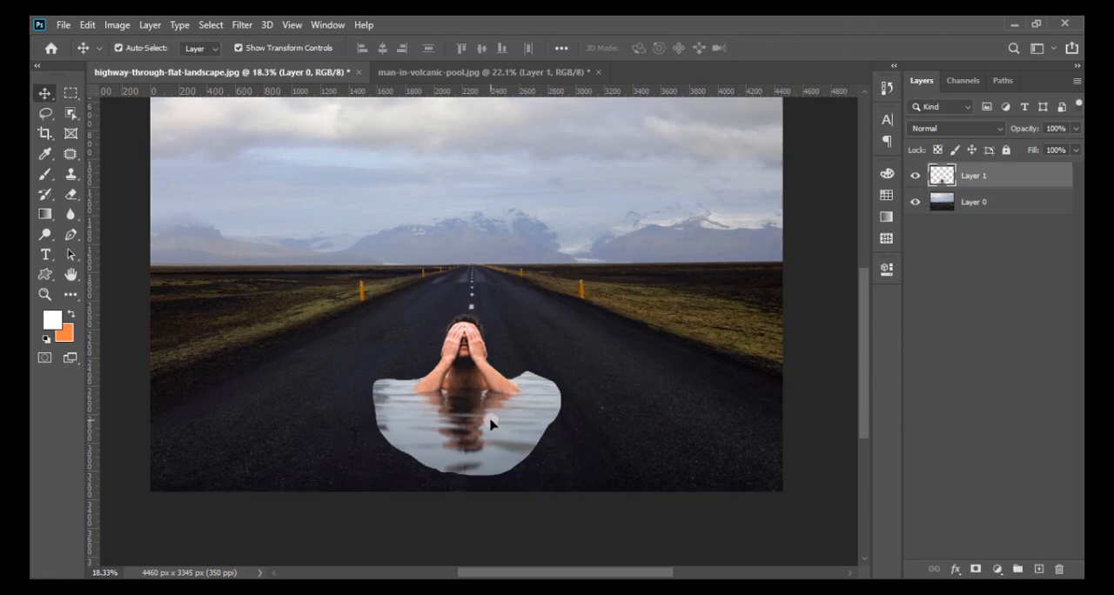
- Add a layer mask to Layer 1 and set up a black Brush at 369 px with 0% hardness
left_click(975, 569)
left_click(42, 171)
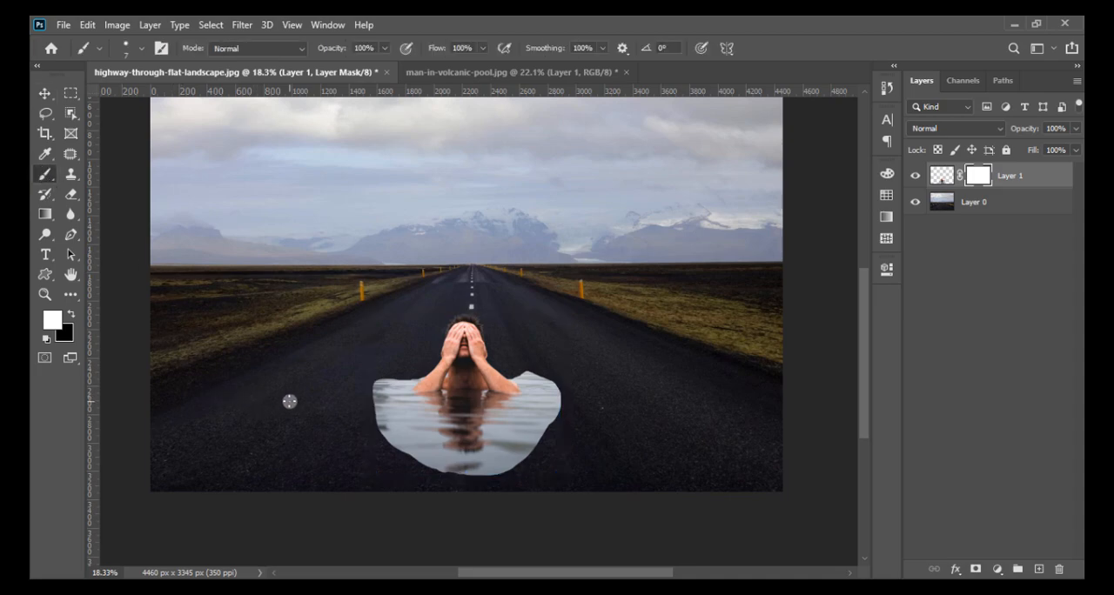
left_click(73, 315)
scroll(255, 425, "up", 2)
right_click(446, 324)
left_click_drag(490, 358, 374, 366)
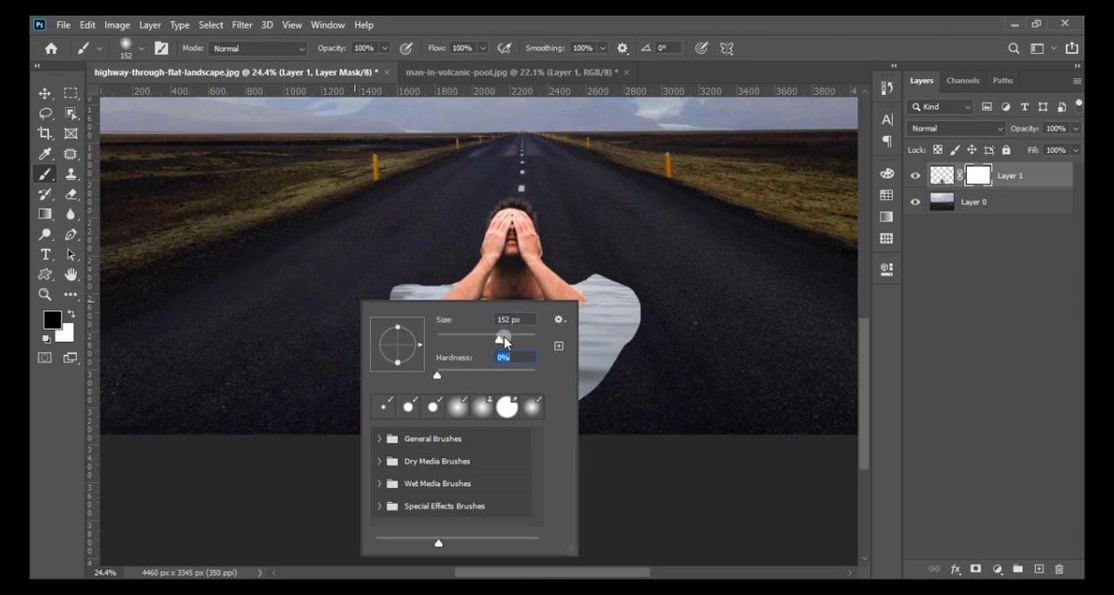
left_click(369, 278)
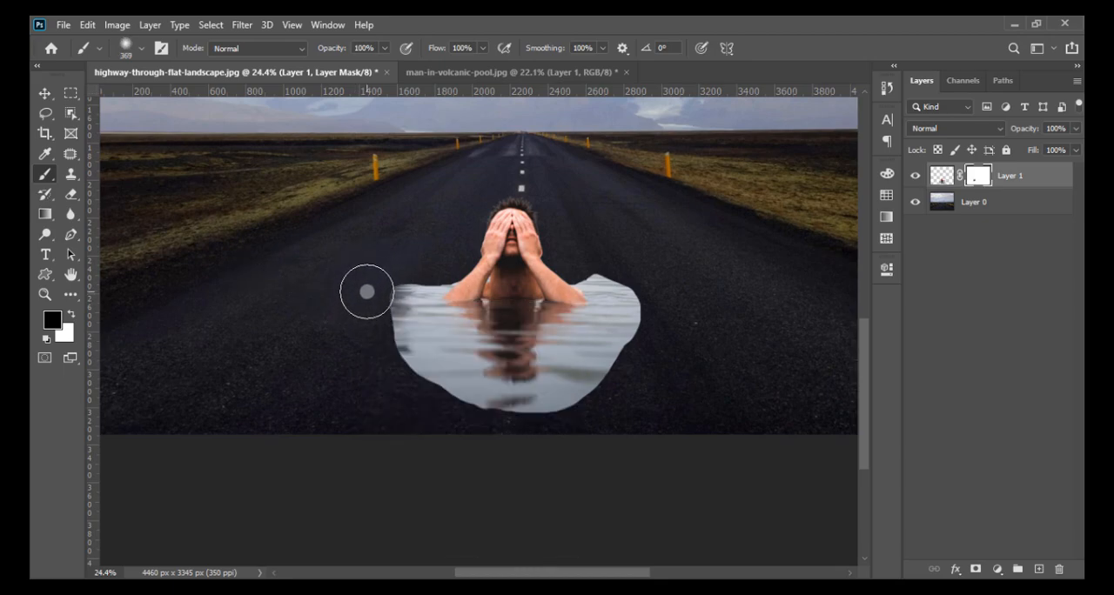
- Enlarge the brush to 464 px and paint on the mask around the water to fade its outer edges into the asphalt
right_click(485, 287)
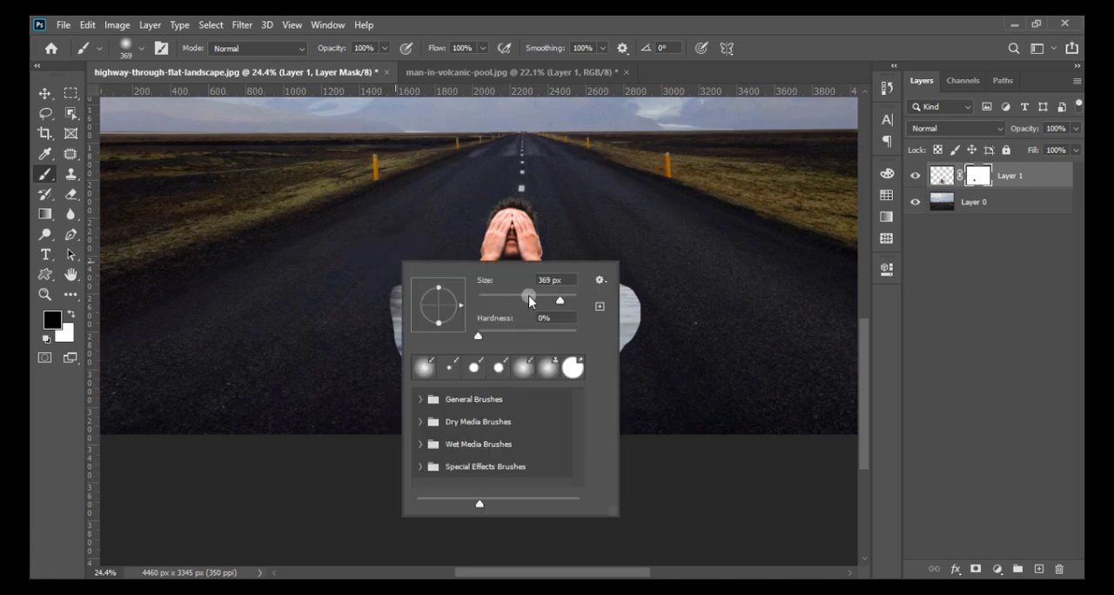
left_click_drag(567, 301, 561, 301)
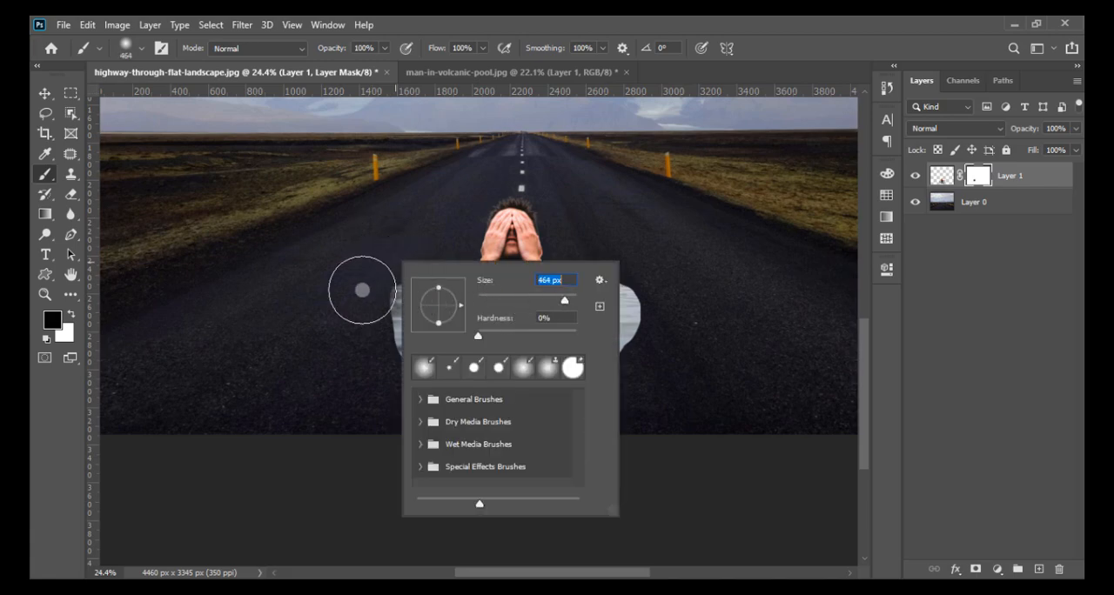
left_click(360, 301)
mouse_move(356, 313)
left_mouse_down()
mouse_move(370, 277)
mouse_move(357, 316)
mouse_move(390, 374)
mouse_move(367, 362)
mouse_move(443, 402)
mouse_move(446, 416)
mouse_move(371, 365)
mouse_move(441, 405)
mouse_move(605, 403)
mouse_move(568, 394)
mouse_move(617, 386)
mouse_move(653, 321)
mouse_move(627, 253)
mouse_move(600, 249)
left_mouse_up()
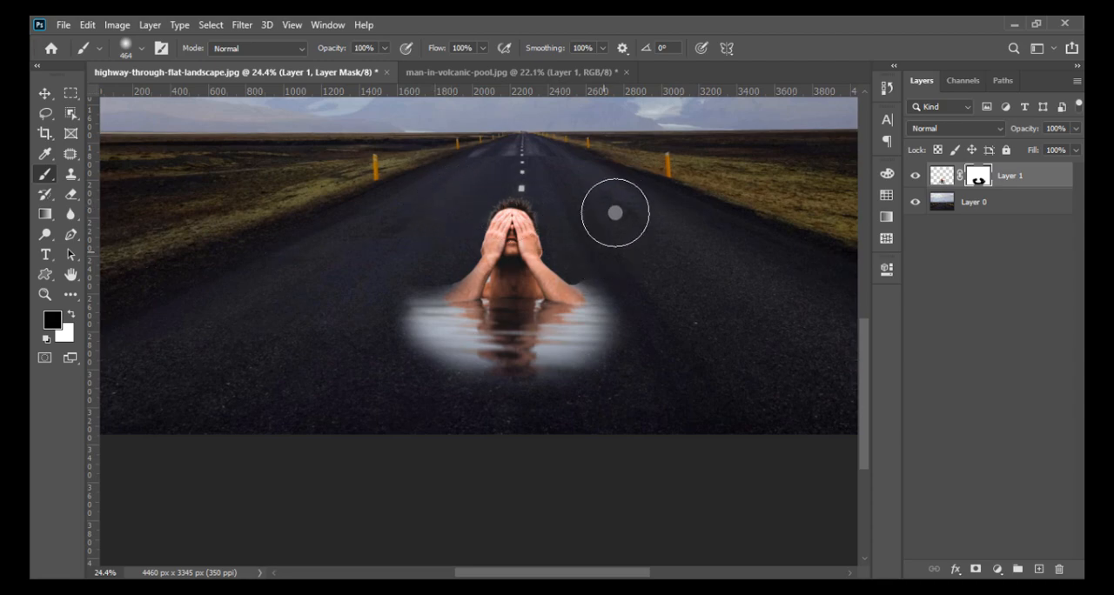
- Darken the man layer's image with Curves, anchoring the shadows and lowering the highlights from input 225 to output 199
left_click(941, 174)
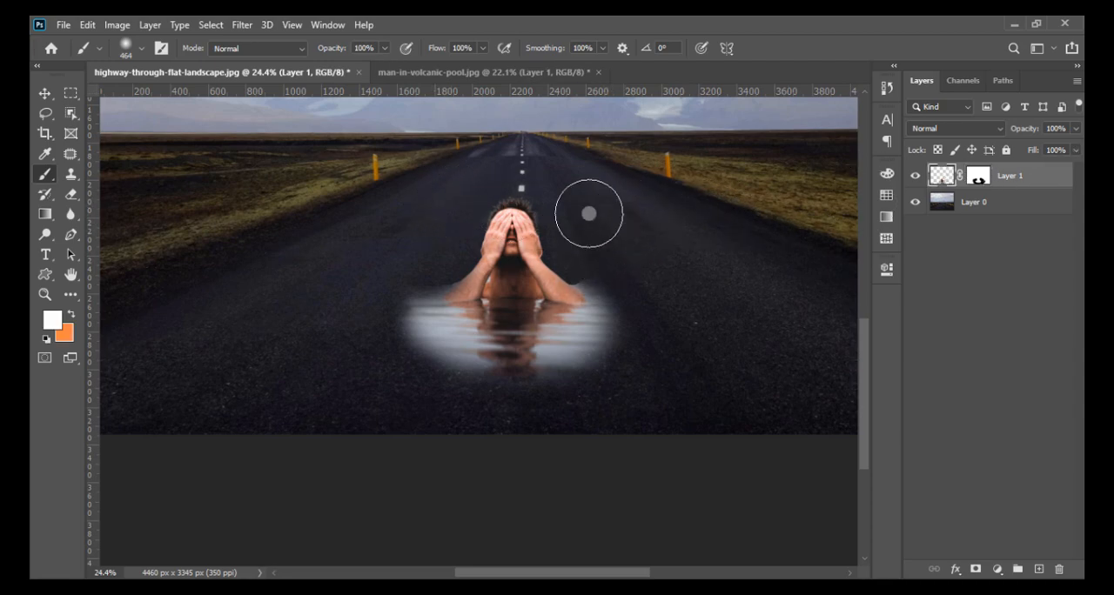
left_click(116, 24)
mouse_move(127, 65)
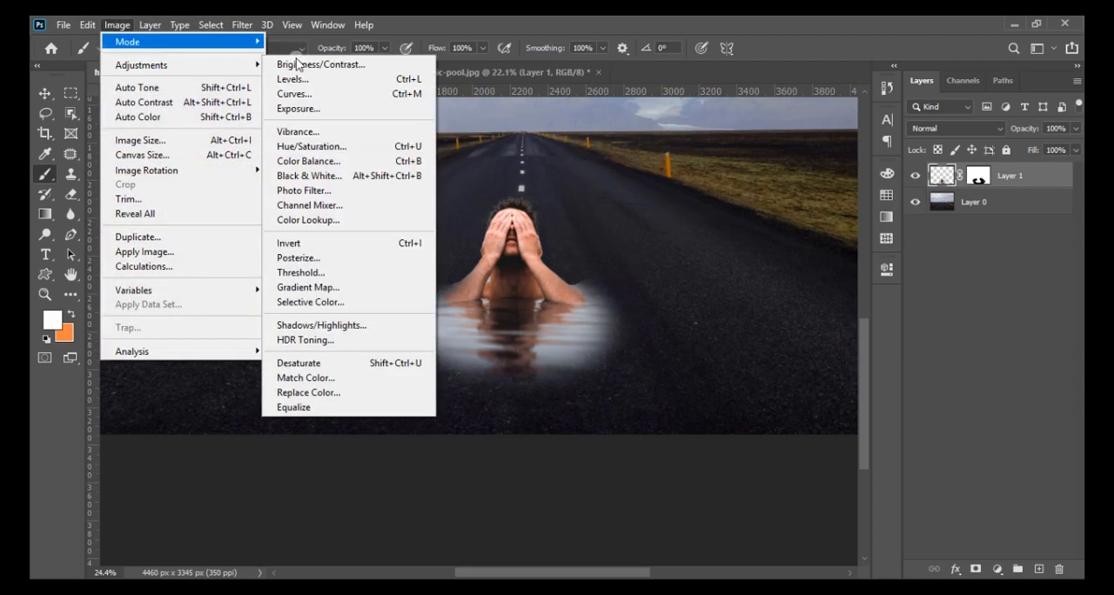
left_click(291, 94)
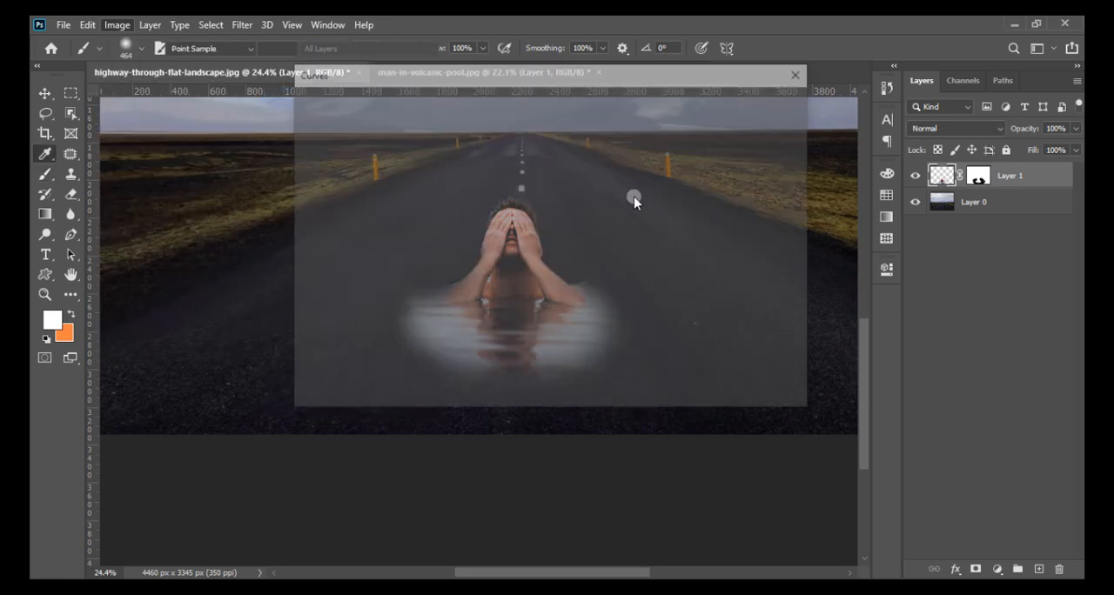
left_click_drag(514, 79, 987, 76)
mouse_move(893, 299)
left_mouse_down()
mouse_move(908, 301)
mouse_move(888, 297)
mouse_move(897, 294)
left_mouse_up()
left_click_drag(989, 192, 1011, 189)
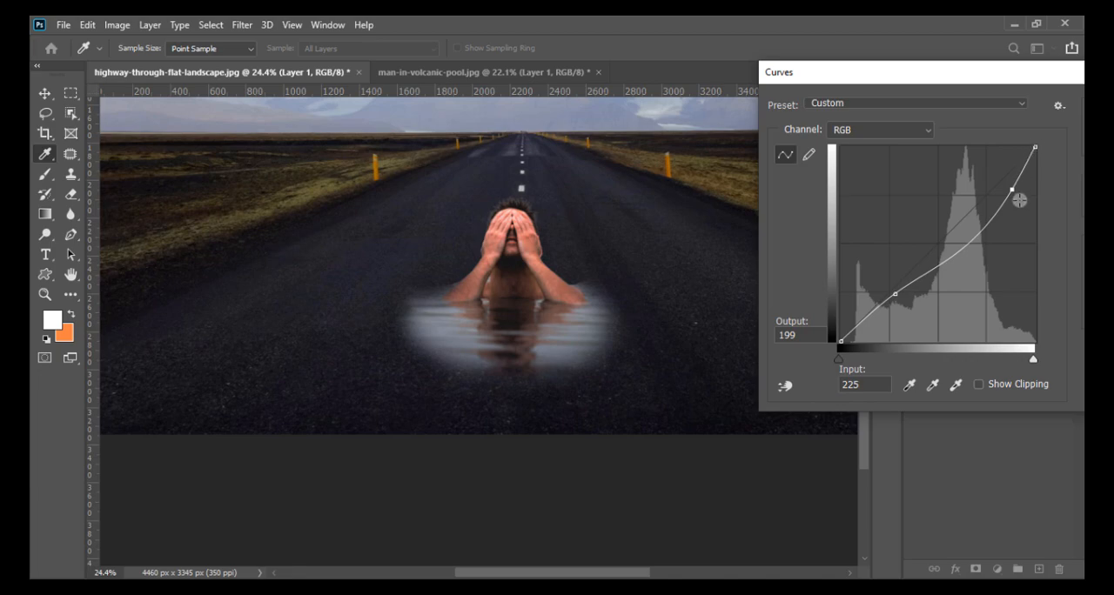
left_click_drag(1033, 73, 898, 72)
left_click(1075, 102)
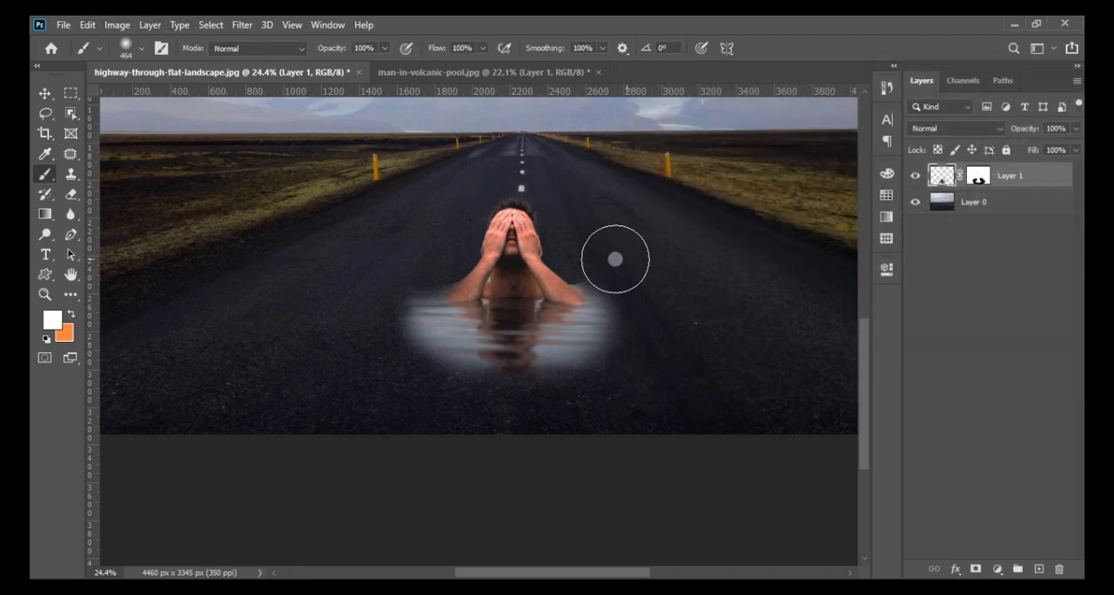
- Paint black on Layer 1's mask to shrink and soften the water's edges around the reflection further
left_click(978, 177)
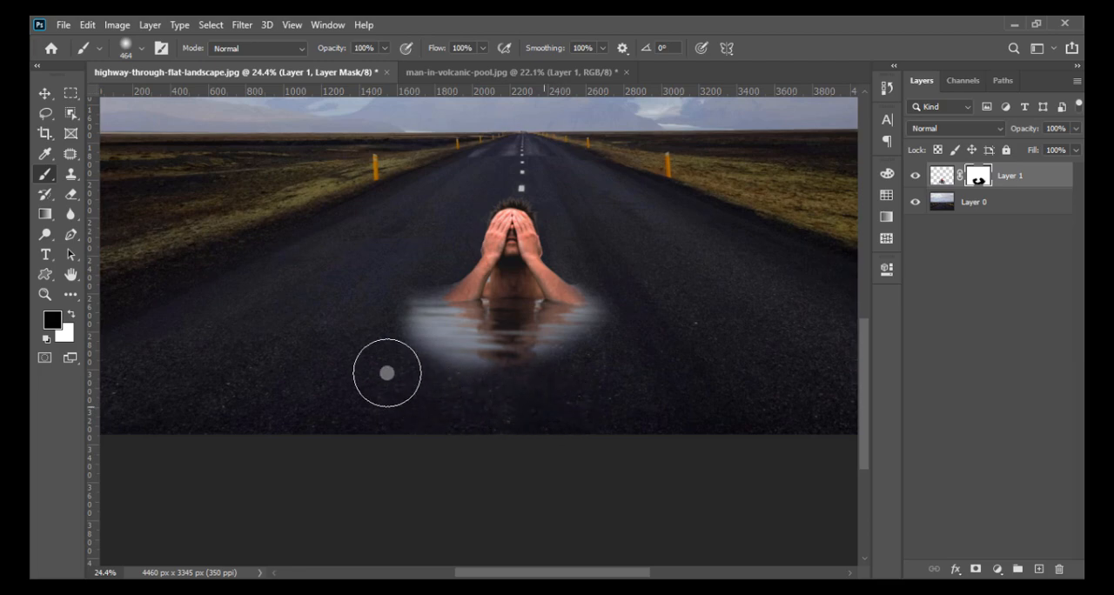
scroll(417, 366, "down", 3)
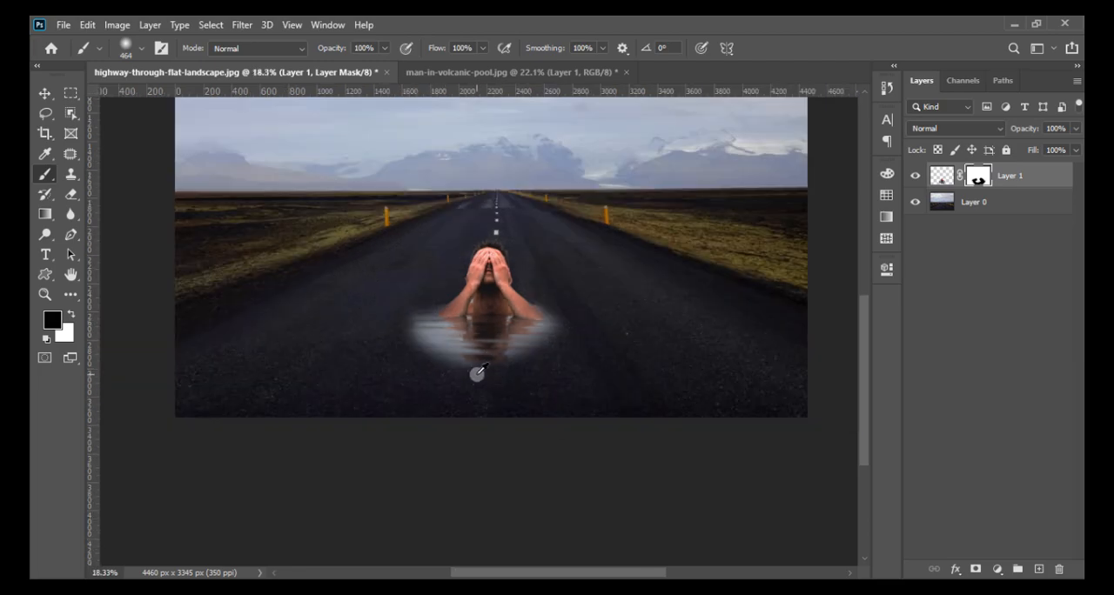
scroll(480, 372, "up", 1)
- Apply Hue/Saturation to the highway background on Layer 0 with Saturation -27 and Lightness 0
left_click(953, 212)
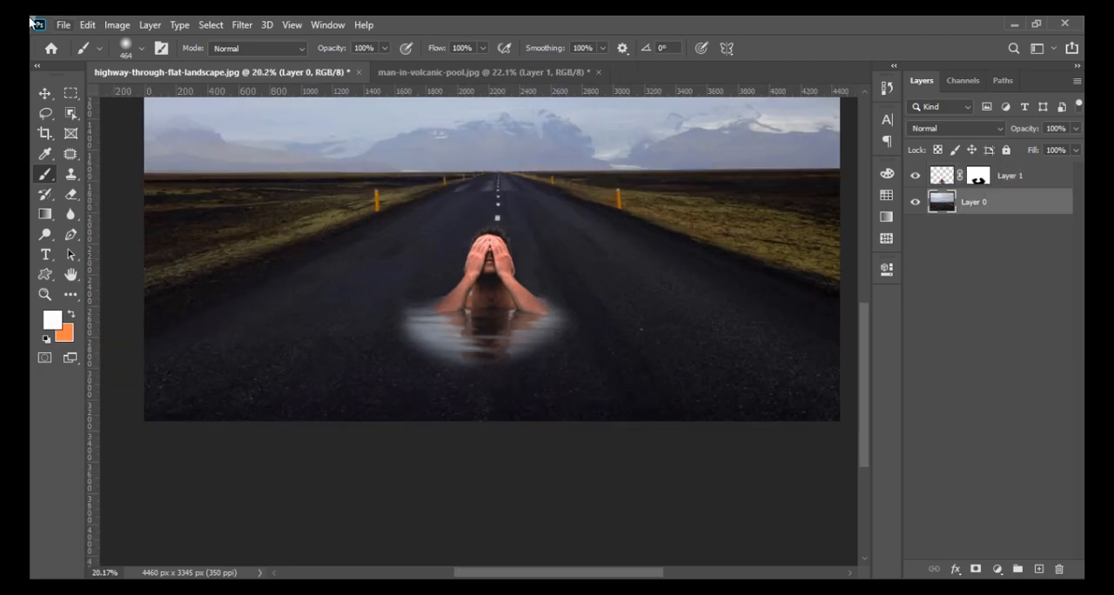
left_click(117, 24)
mouse_move(139, 66)
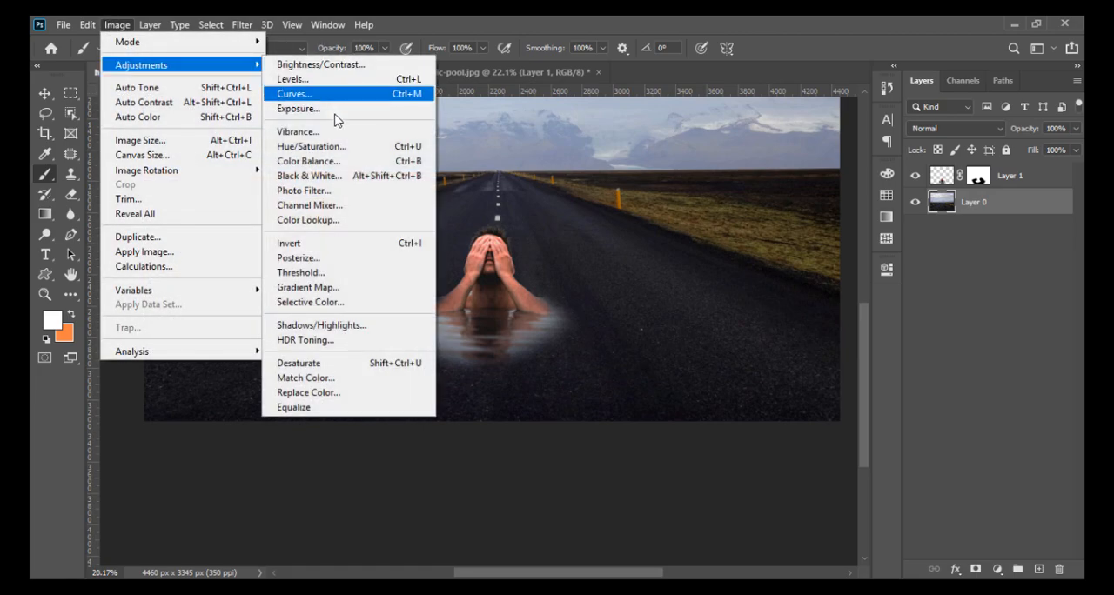
left_click(335, 148)
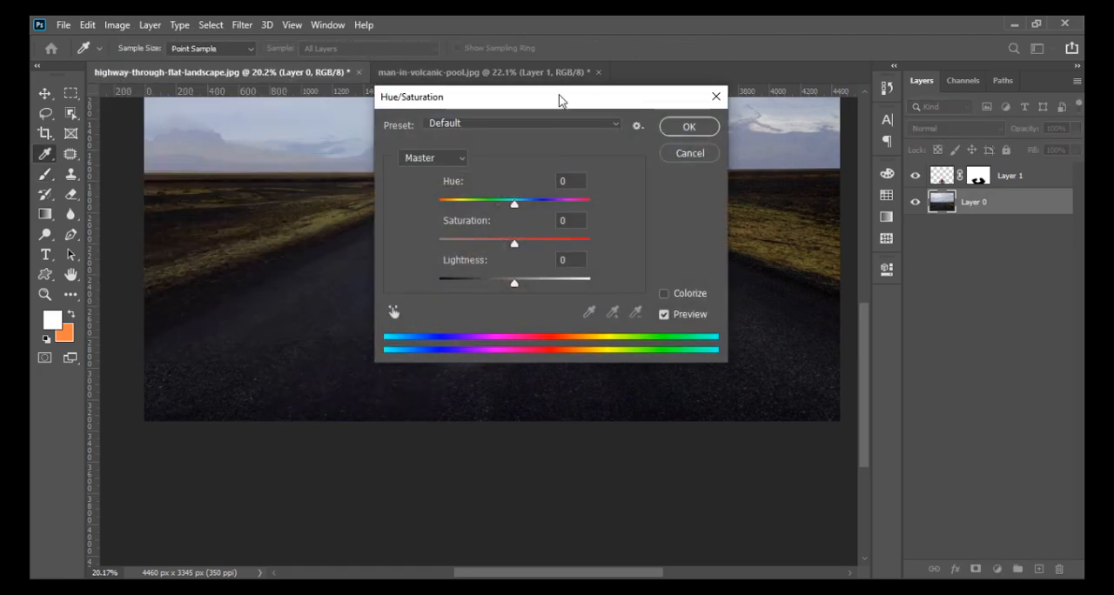
left_click_drag(560, 97, 827, 96)
left_click_drag(786, 285, 797, 281)
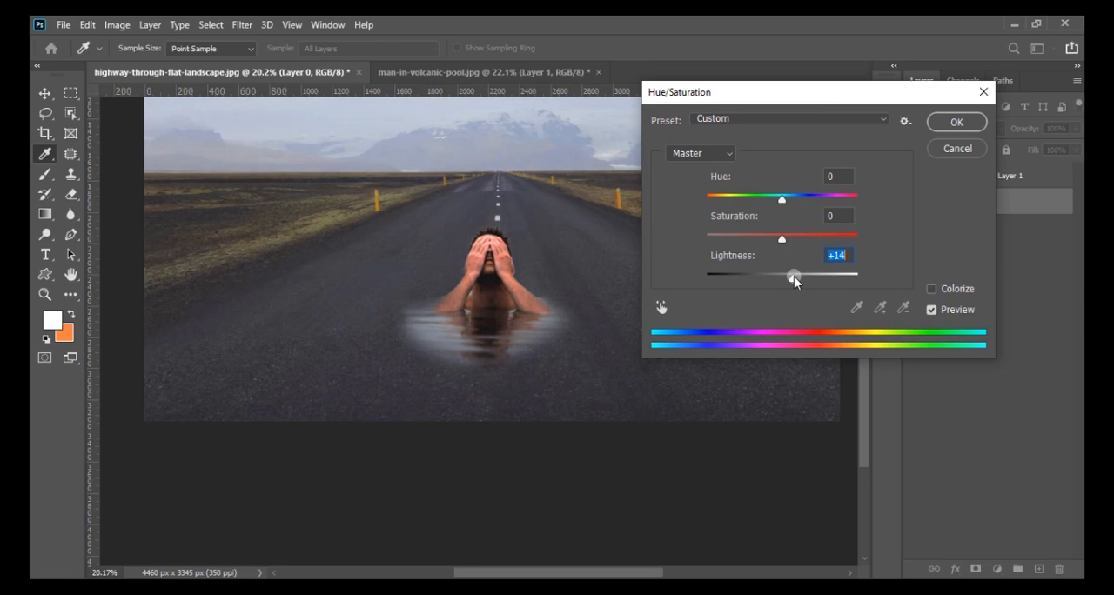
type("0")
left_click_drag(784, 243, 757, 243)
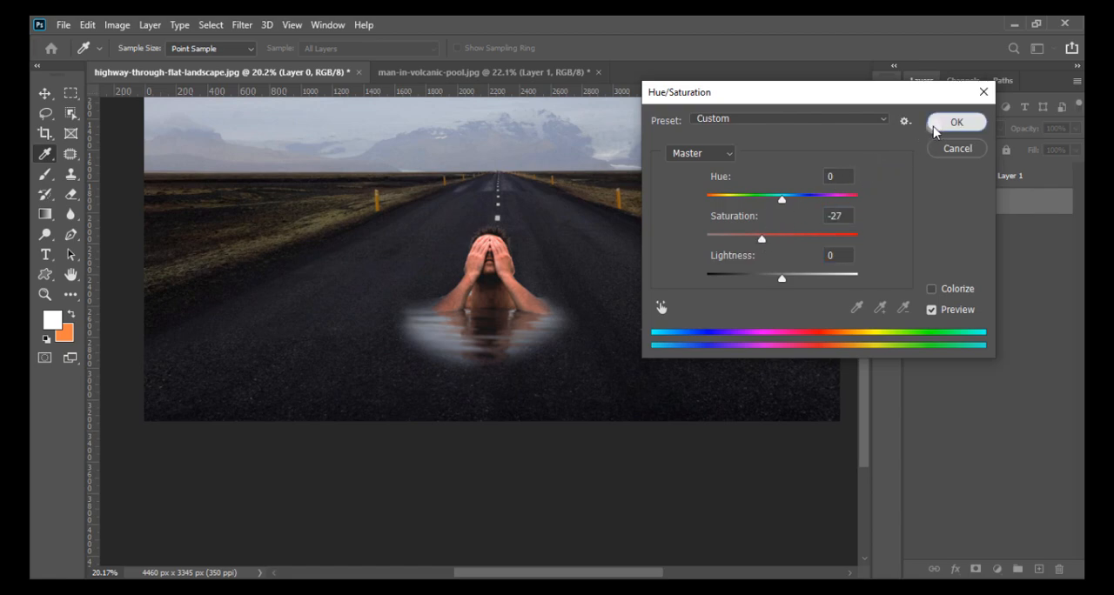
left_click(956, 122)
- Brighten the highway background on Layer 0 using Brightness/Contrast with Brightness 77 and Contrast -1
left_click(117, 25)
mouse_move(168, 66)
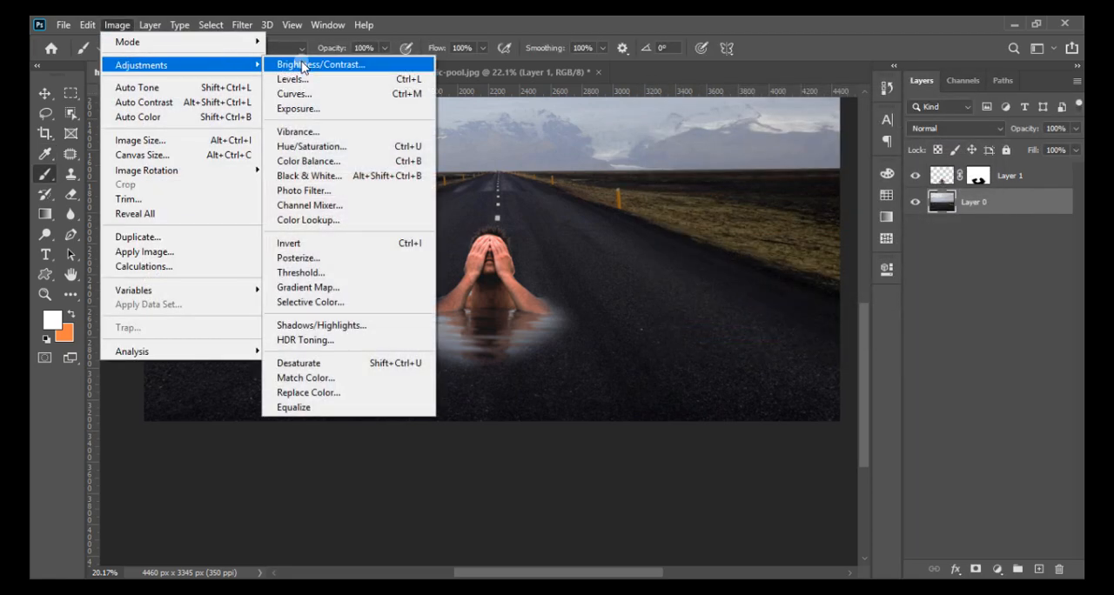
left_click(318, 64)
left_click_drag(852, 172, 897, 177)
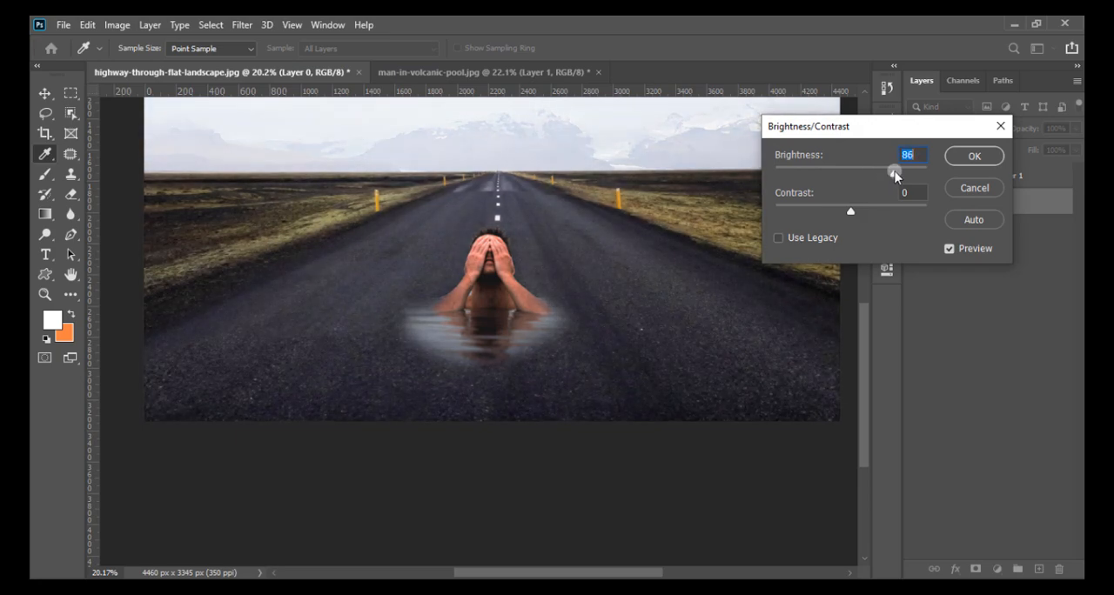
mouse_move(854, 212)
left_mouse_down()
mouse_move(835, 209)
mouse_move(875, 209)
mouse_move(858, 211)
left_mouse_up()
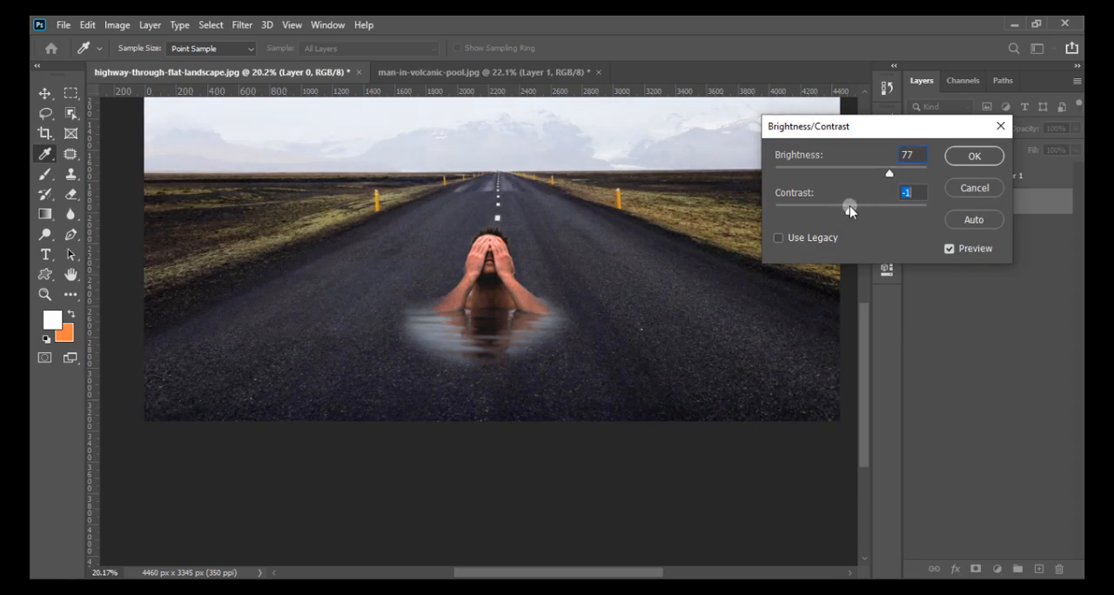
left_click(959, 163)
key("b")
left_click(376, 374)
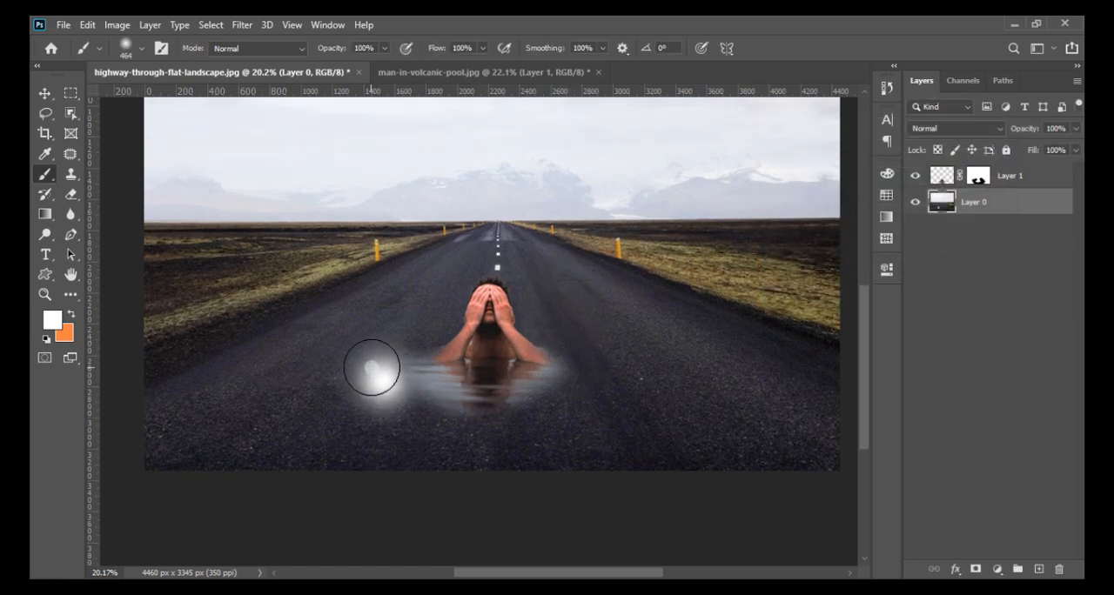
key("super+x")
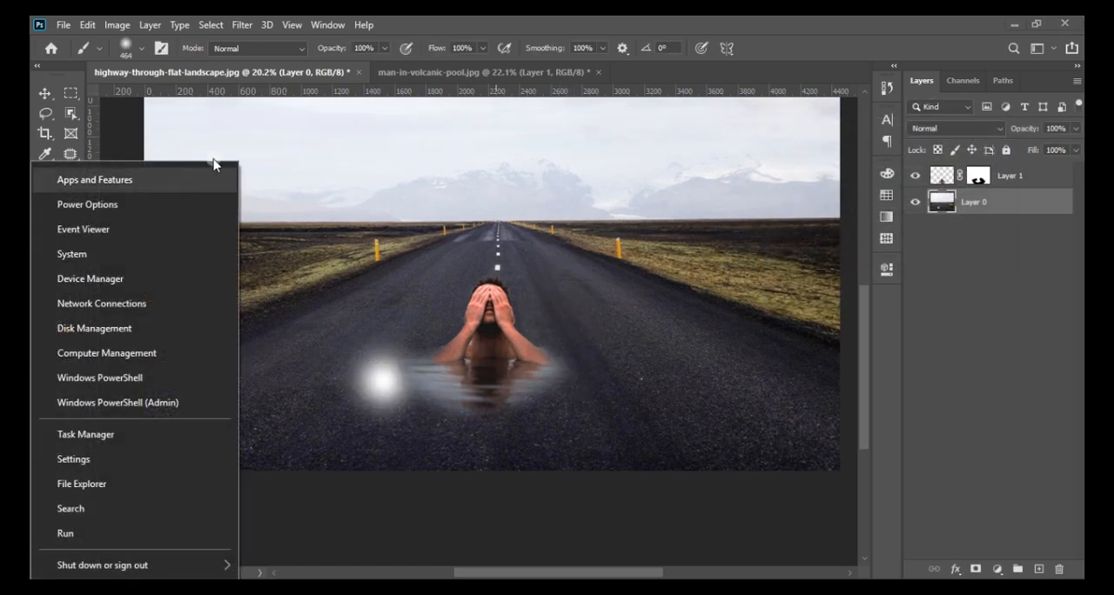
left_click(47, 92)
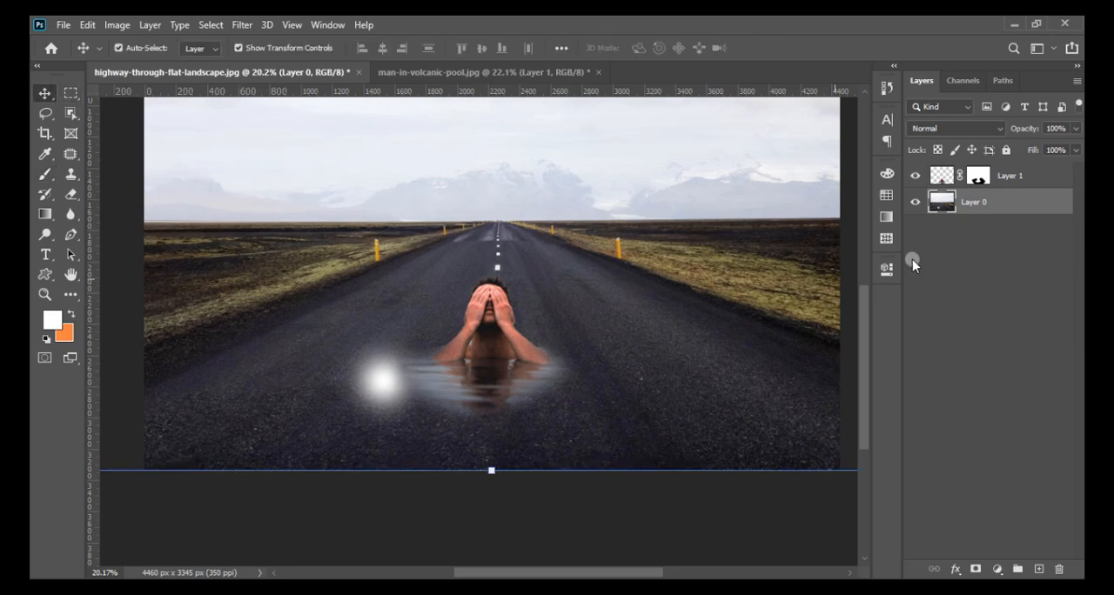
- Paint black on Layer 1's mask to trim and soften the outer edge of the water below the man
left_click(970, 181)
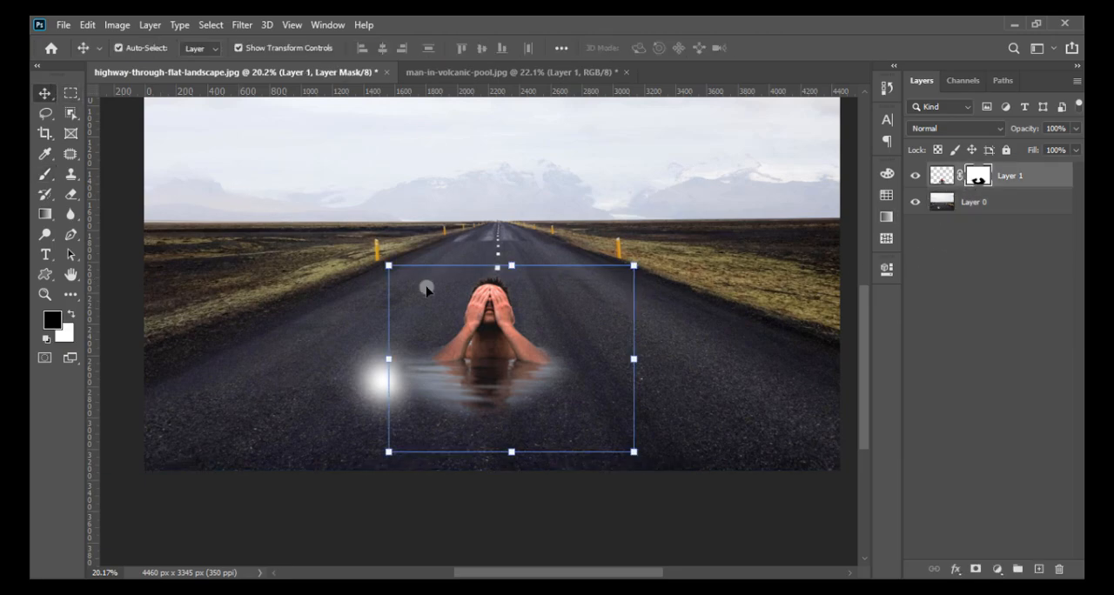
left_click(45, 174)
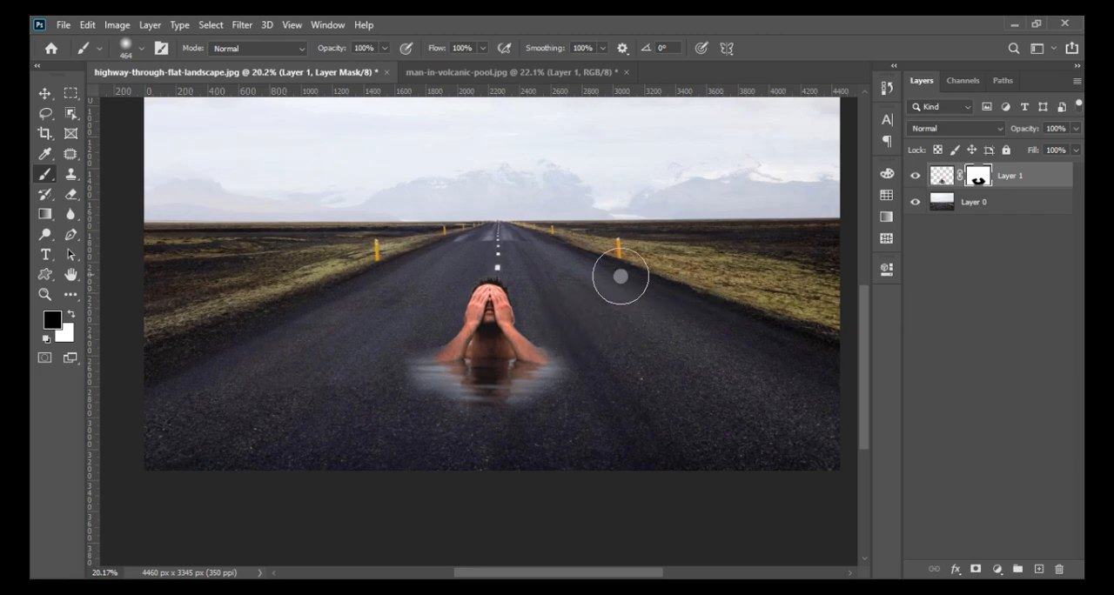
key("ctrl+minus")
key("ctrl+minus")
key("ctrl+plus")
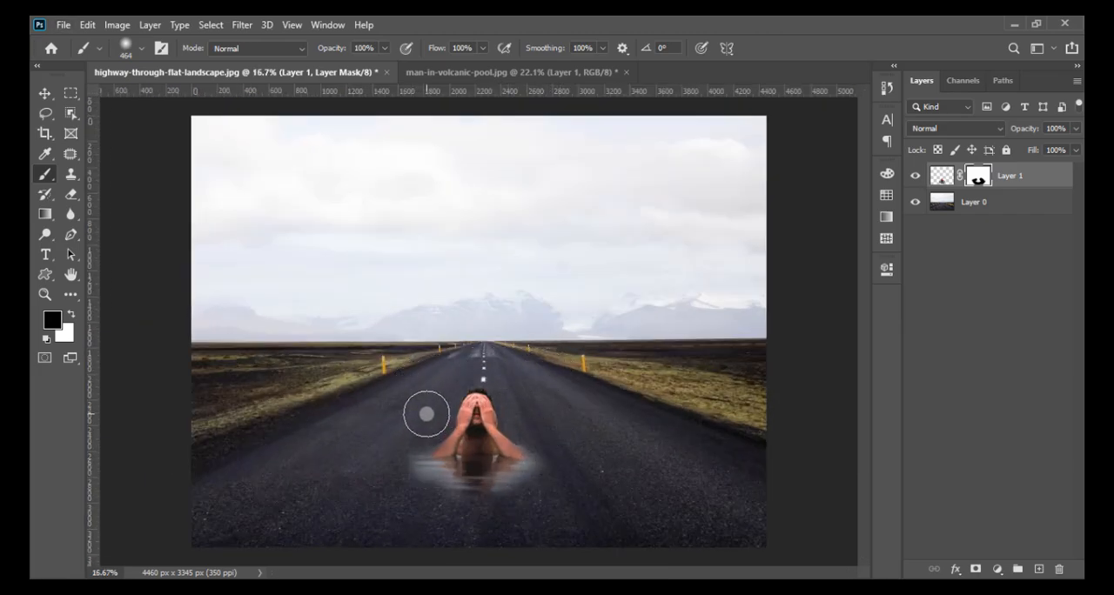
scroll(462, 490, "up", 5)
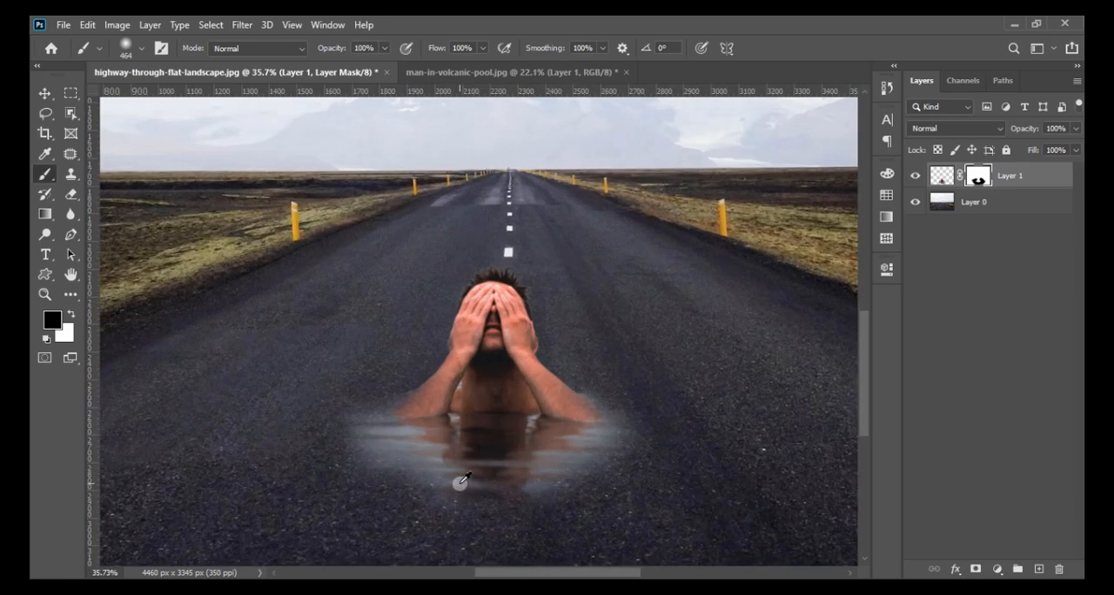
scroll(462, 481, "down", 4)
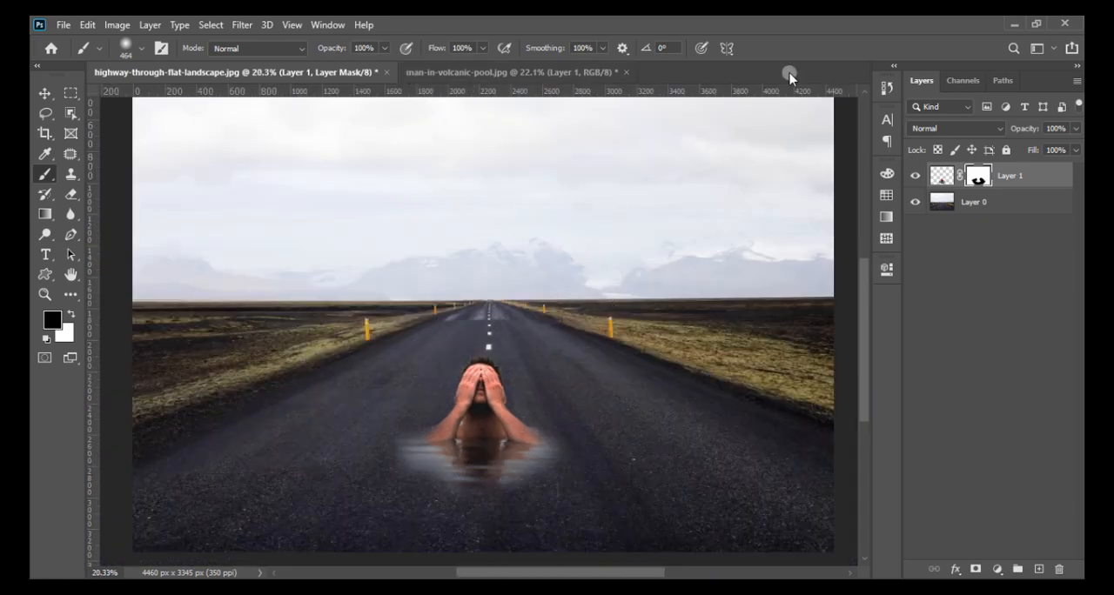
- Apply Layer 1's mask permanently to the layer
right_click(978, 175)
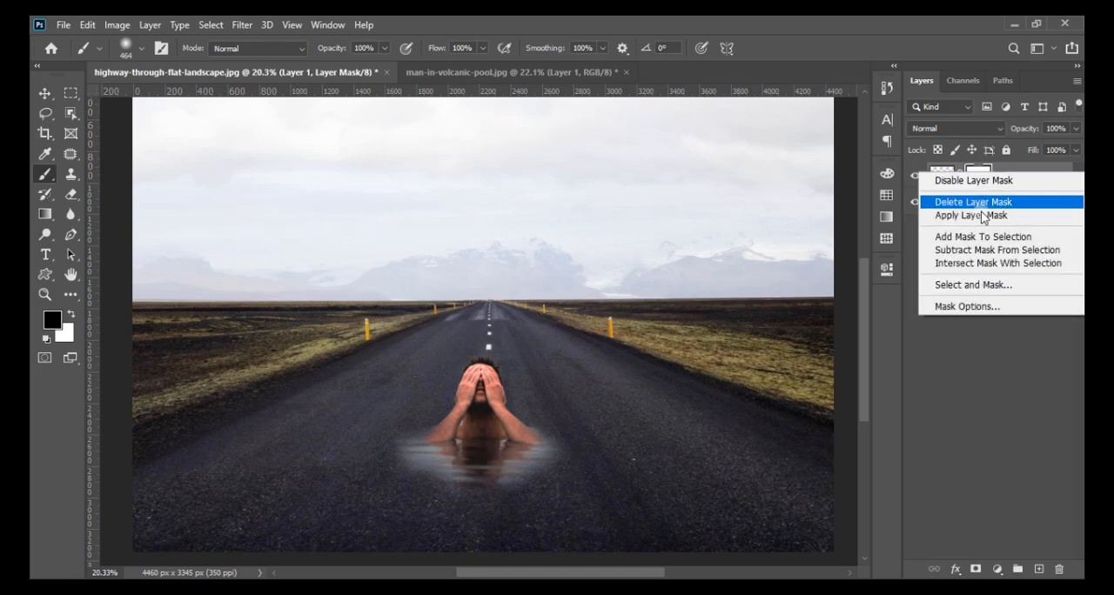
left_click(978, 215)
scroll(514, 306, "down", 2)
scroll(485, 455, "up", 2)
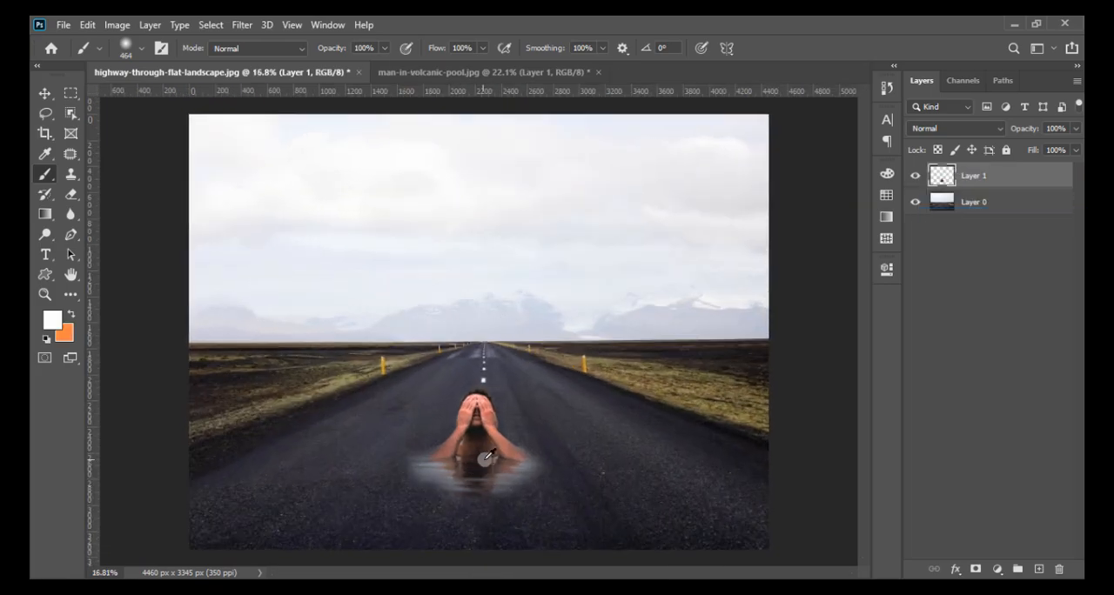
- Darken the man and his water on Layer 1 using Brightness/Contrast with Brightness -54
left_click(117, 25)
left_click(284, 68)
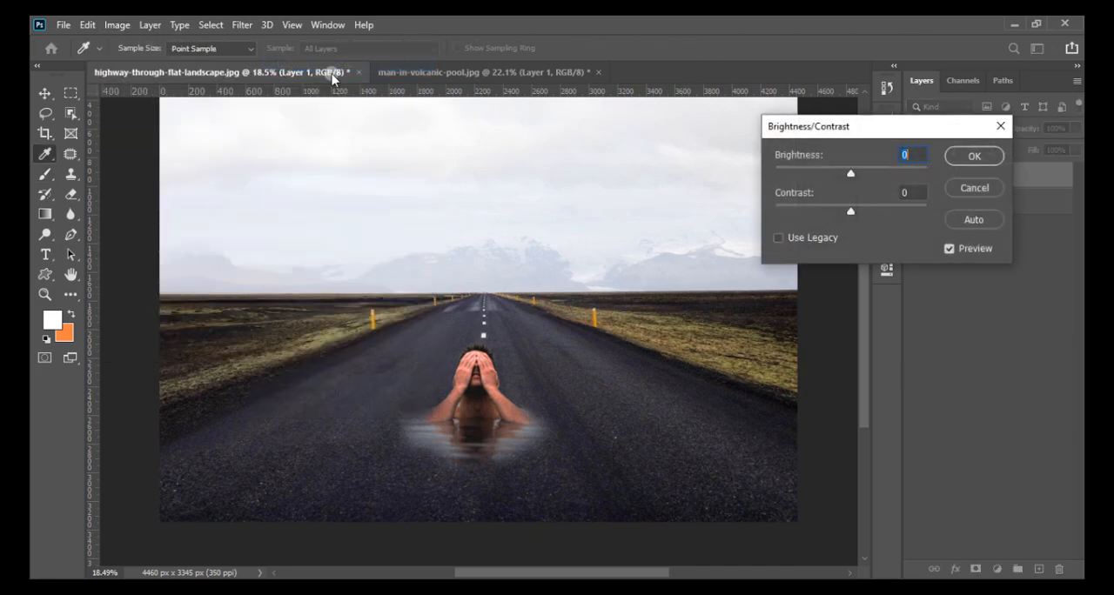
left_click_drag(852, 174, 828, 169)
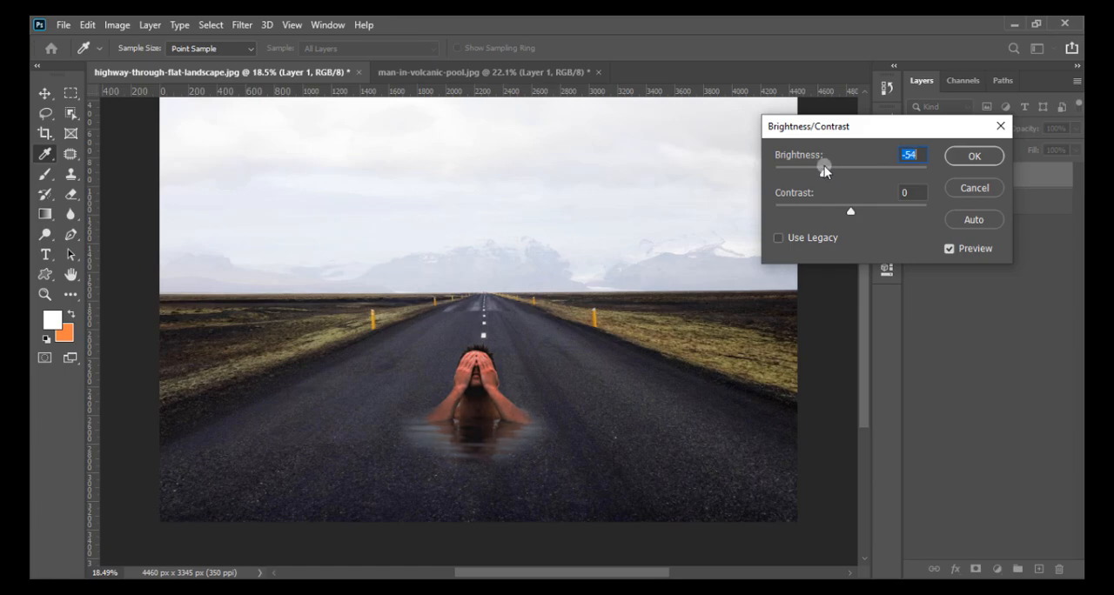
left_click(981, 156)
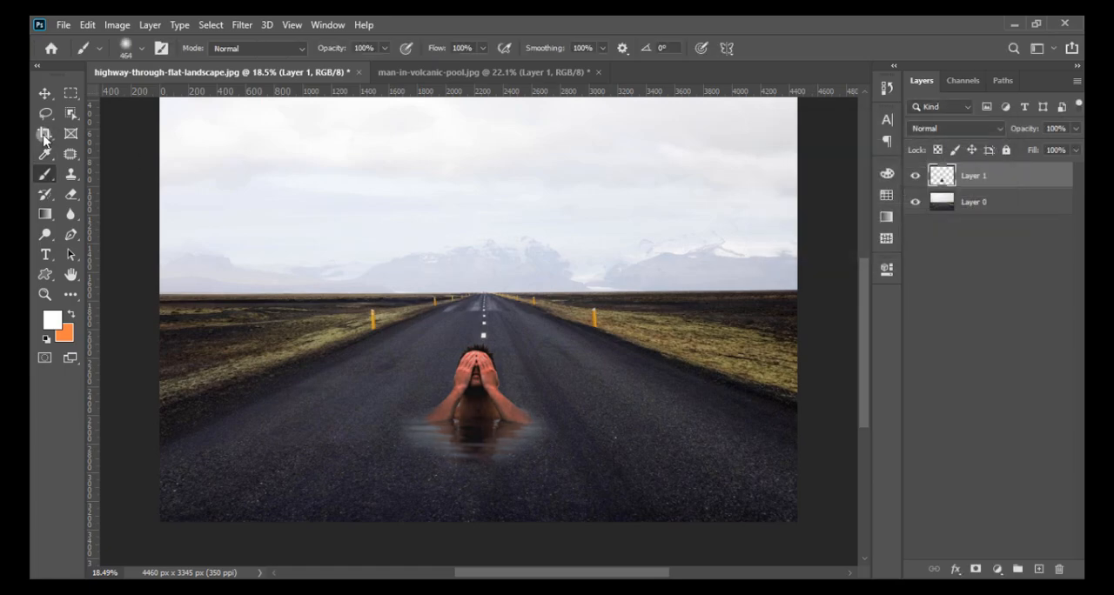
- Scale Layer 1 up proportionally to 116.12% and keep the man centred on the road
left_click(44, 97)
mouse_move(601, 497)
left_mouse_down()
mouse_move(653, 514)
mouse_move(621, 503)
left_mouse_up()
left_click_drag(525, 433, 535, 433)
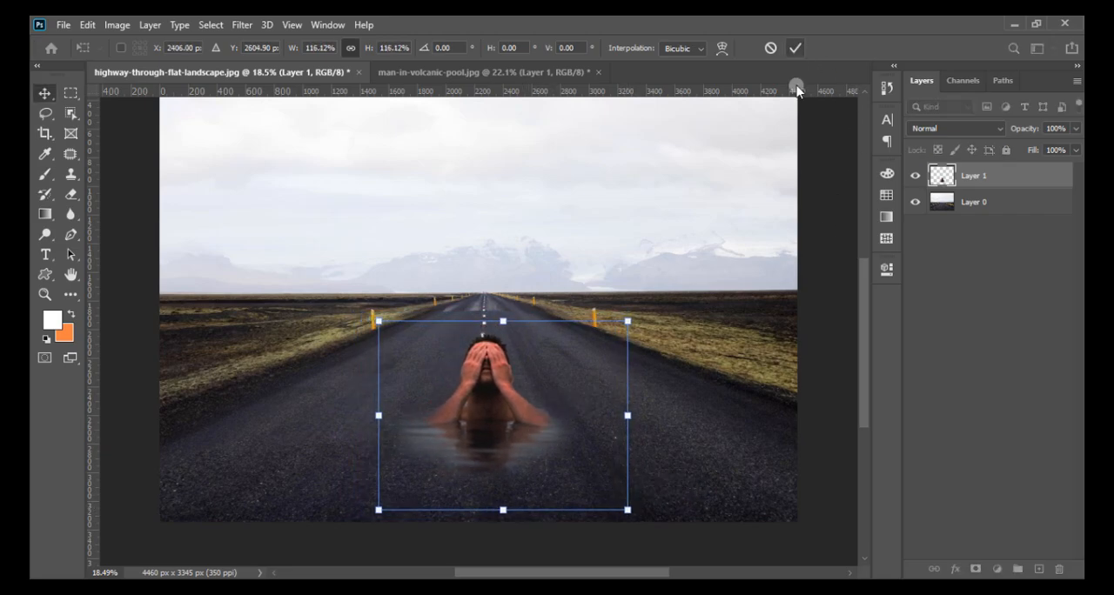
left_click(794, 48)
left_click(592, 372)
scroll(592, 371, "down", 8)
scroll(483, 426, "up", 2)
left_click(540, 519)
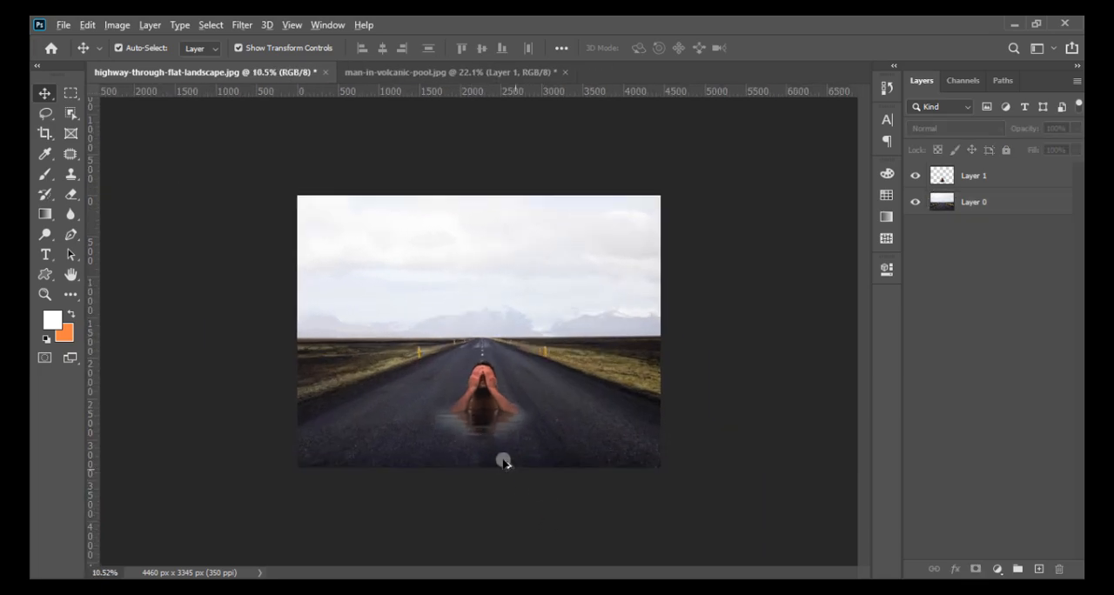
scroll(515, 471, "up", 4)
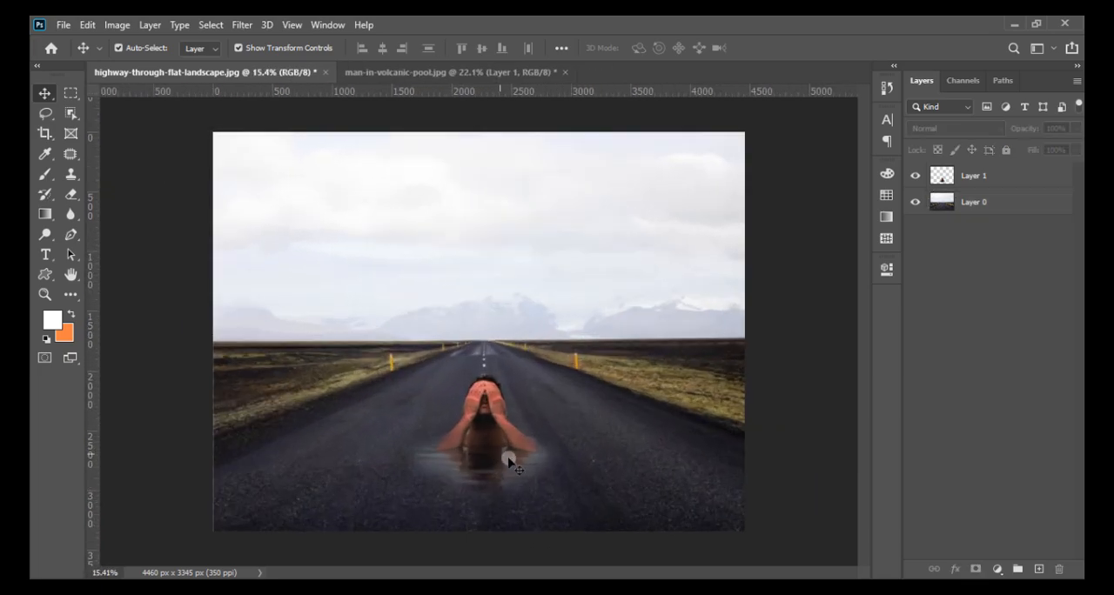
- Try to retouch the water's lower edge on Layer 1 with a soft 385 px Clone Stamp, and undo the stroke
left_click(960, 206)
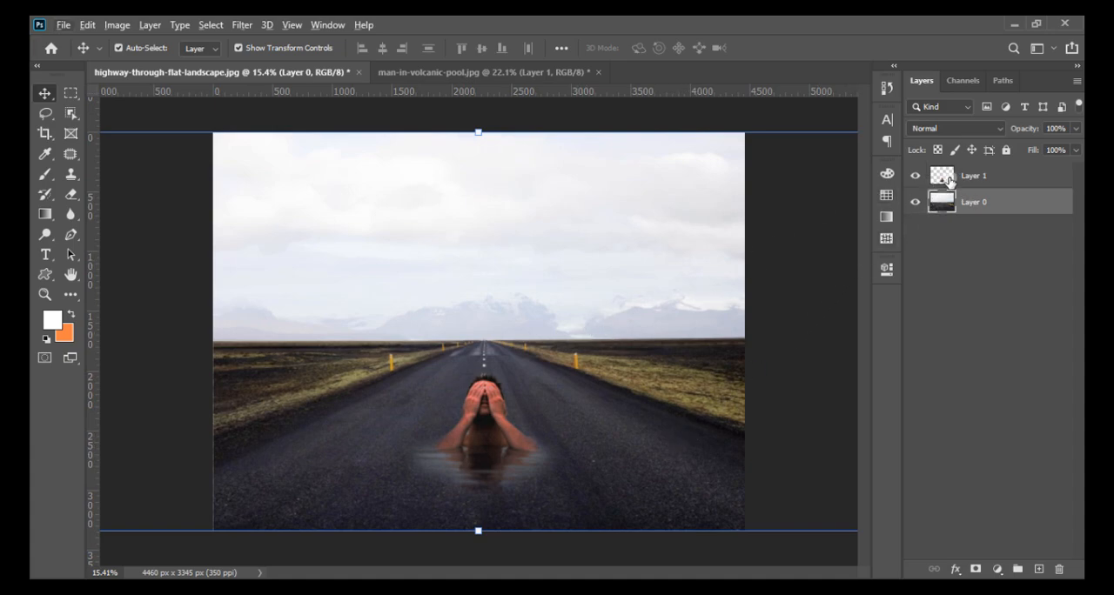
left_click(949, 180)
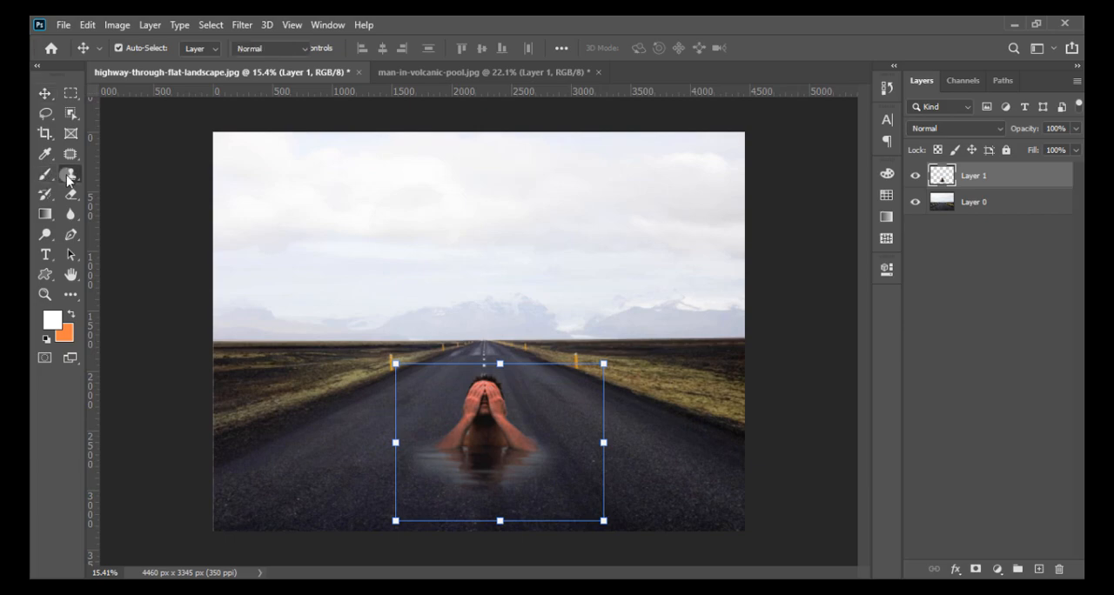
left_click_drag(68, 181, 107, 177)
right_click(645, 309)
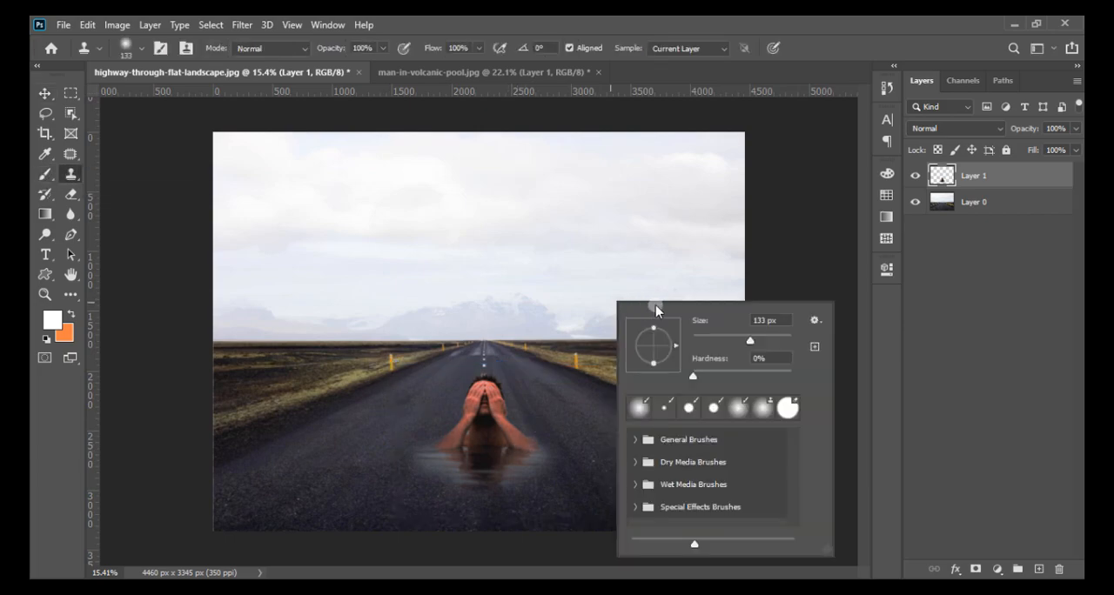
left_click_drag(752, 342, 776, 341)
left_click(483, 479, "alt")
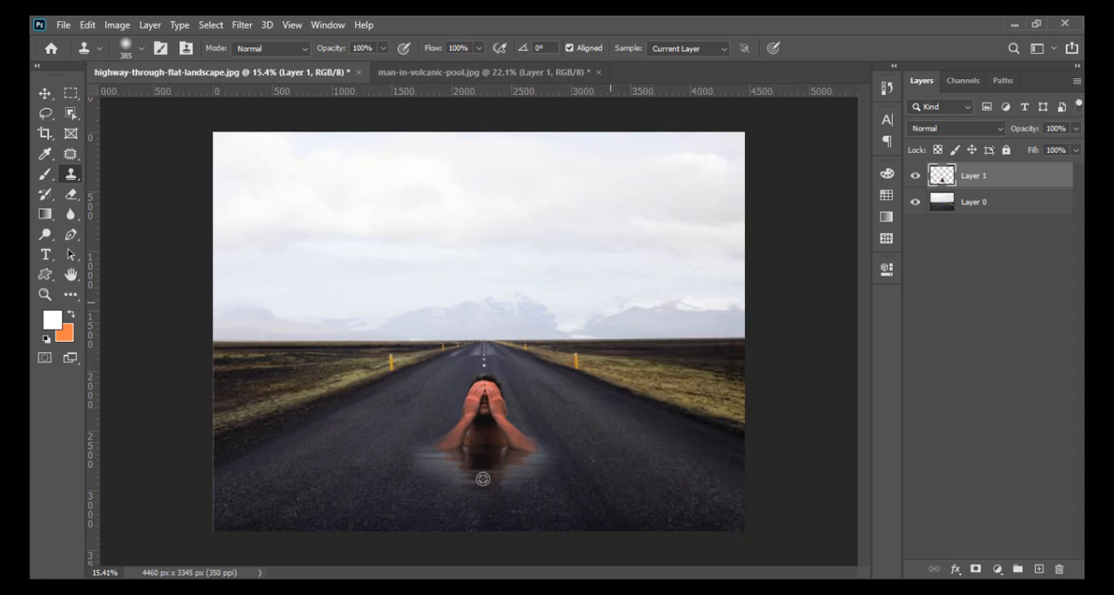
mouse_move(494, 484)
left_mouse_down()
mouse_move(544, 489)
mouse_move(468, 501)
mouse_move(564, 478)
left_mouse_up()
key("ctrl+z")
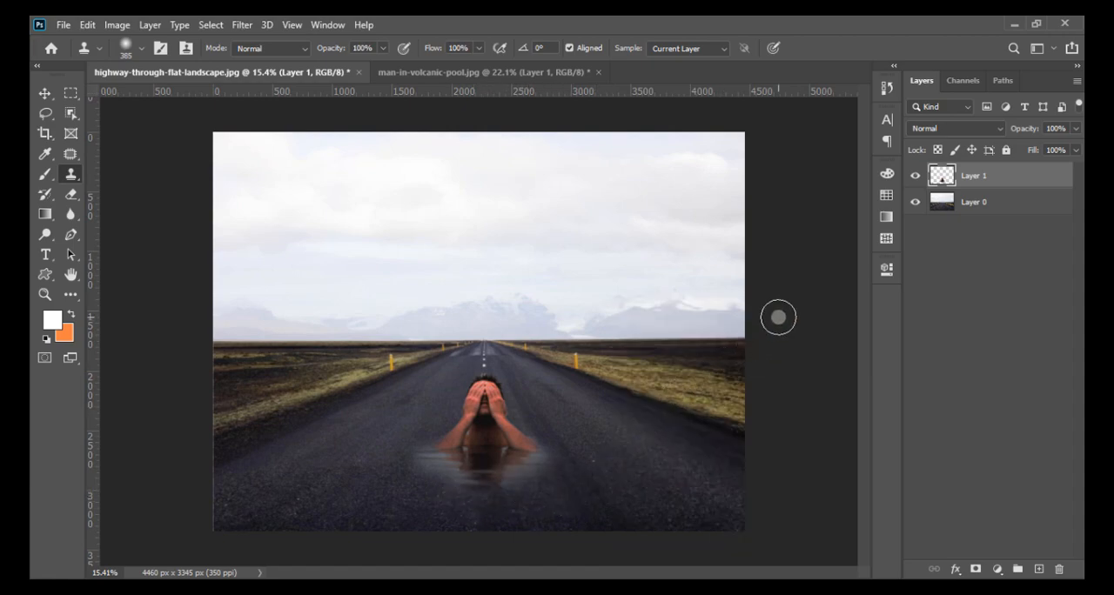
left_click(242, 24)
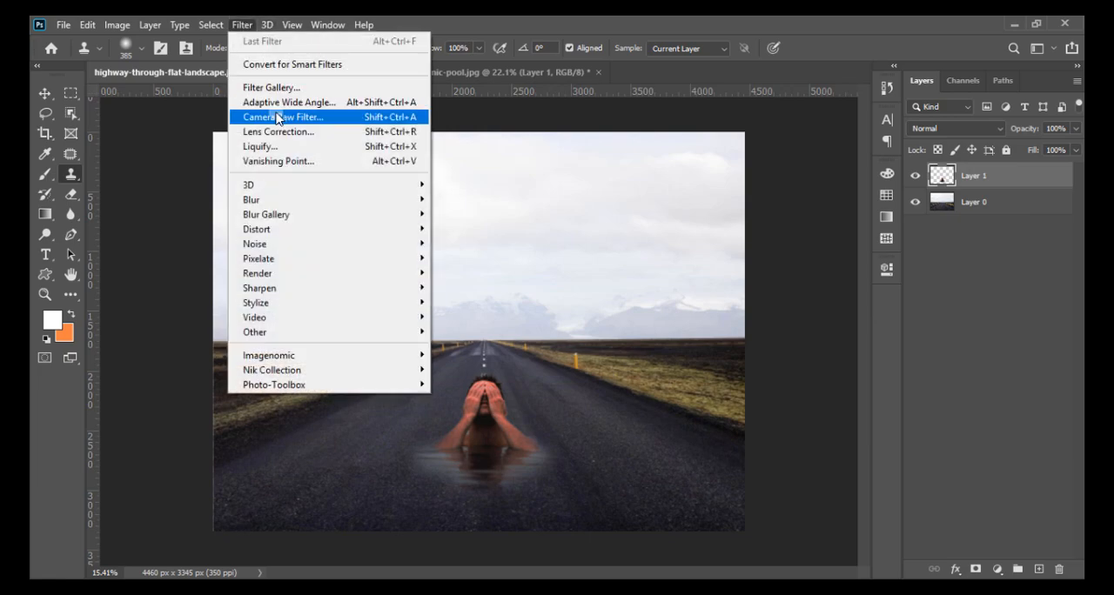
left_click(994, 228)
left_click(1000, 211)
left_click(1005, 177)
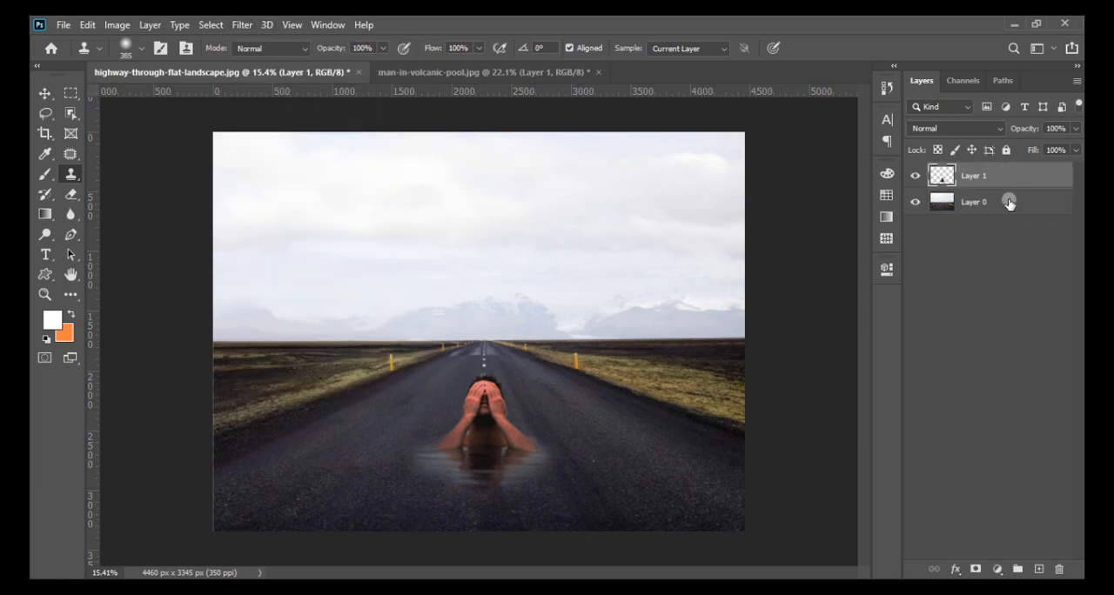
- Add a Selective Color adjustment layer clipped to Layer 1 and select its Blacks range
left_click(998, 568)
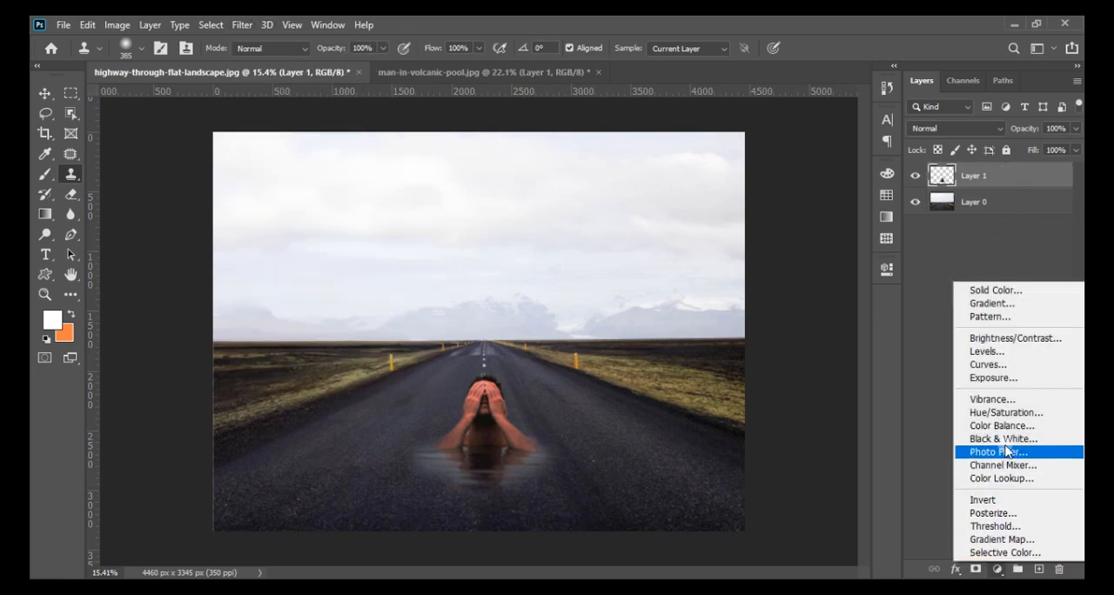
left_click(1002, 552)
left_click(753, 340)
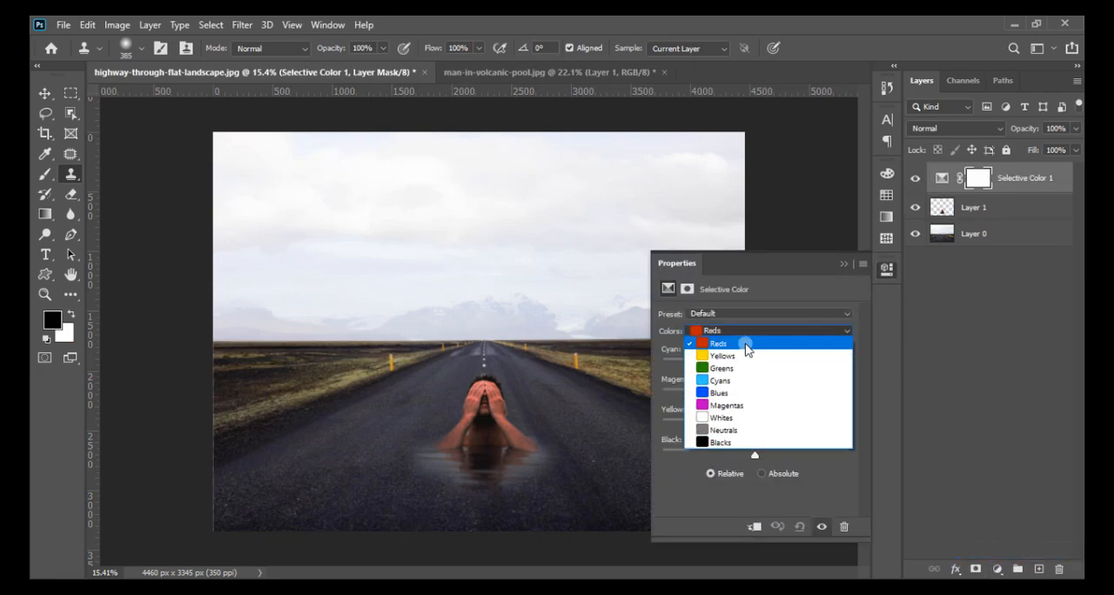
left_click(720, 429)
mouse_move(755, 456)
left_mouse_down()
mouse_move(740, 455)
mouse_move(750, 456)
left_mouse_up()
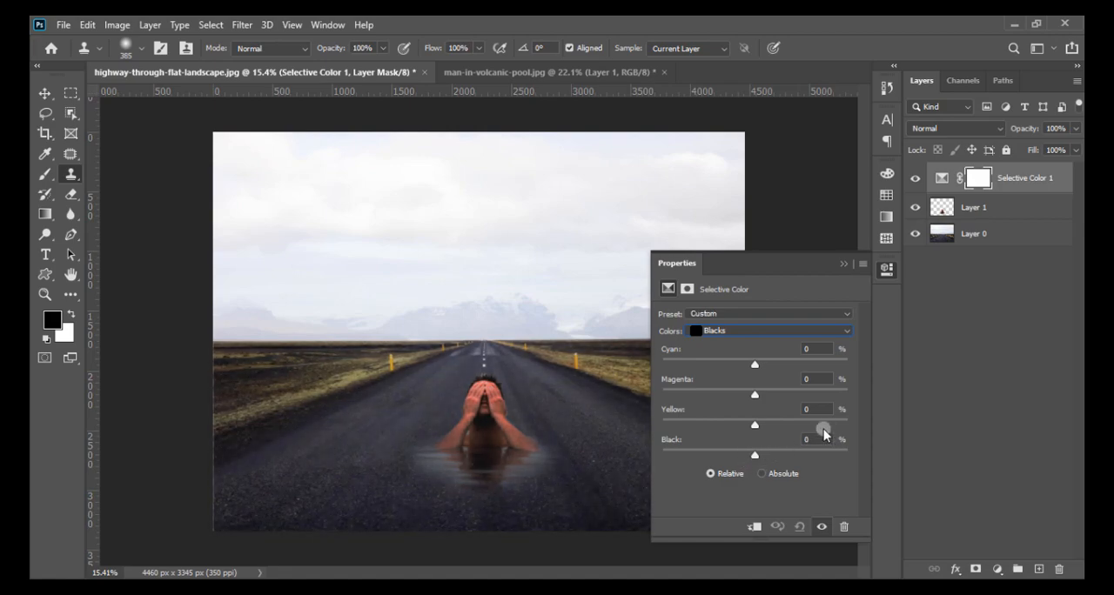
left_click(756, 528)
- Fine-tune Yellow and Black in the Blacks range of the Selective Color layer, returning Black to 0%
mouse_move(765, 424)
left_mouse_down()
mouse_move(781, 424)
mouse_move(752, 429)
left_mouse_up()
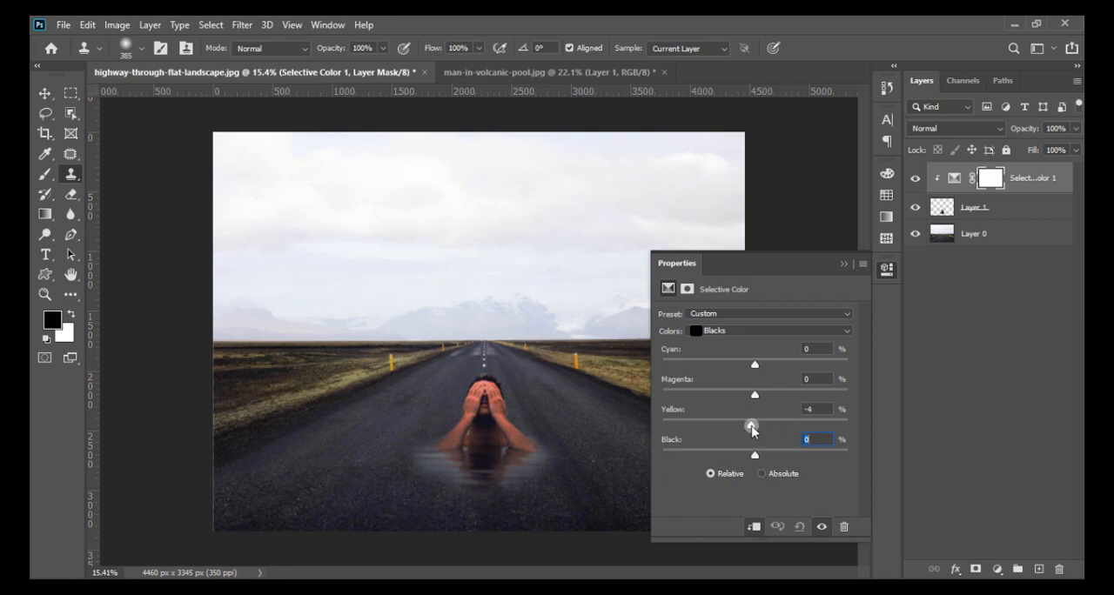
mouse_move(753, 448)
left_mouse_down()
mouse_move(763, 455)
mouse_move(745, 452)
left_mouse_up()
type("0")
- In the Magentas range of the Selective Color layer, set Cyan to +17% and Magenta to -6%
left_click(748, 330)
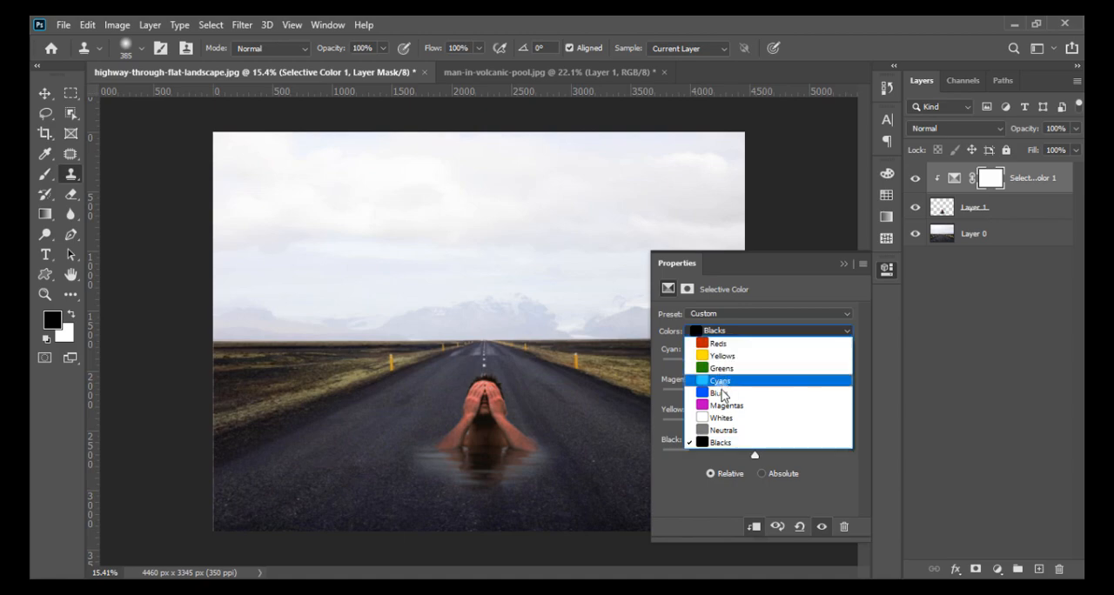
left_click(720, 406)
left_click_drag(801, 359, 750, 388)
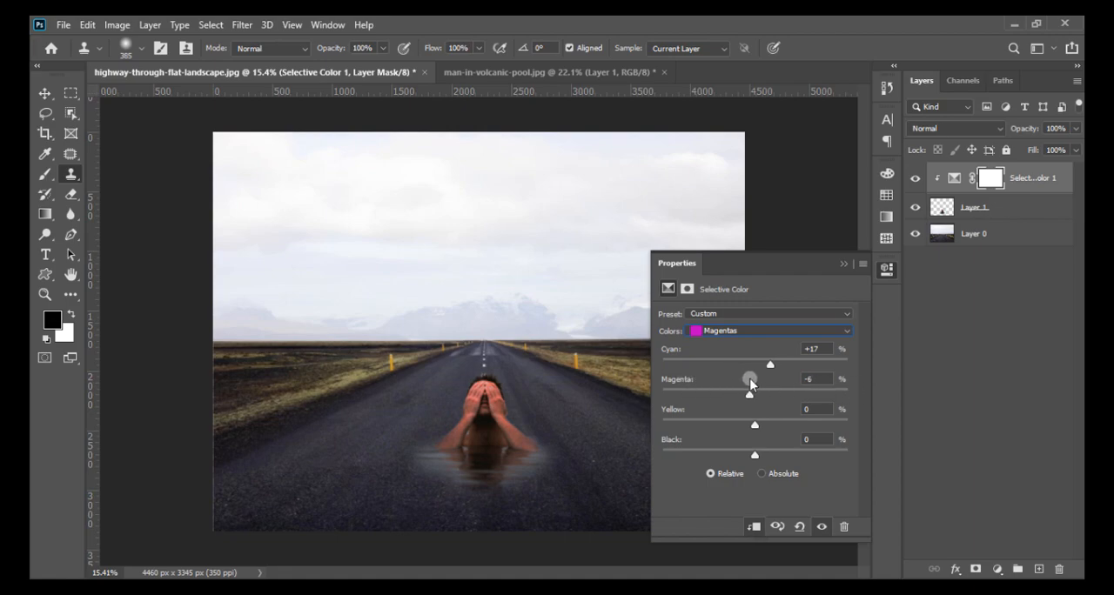
- In the Reds range of the Selective Color layer, set Magenta to 0%, Yellow to +7% and Black to -12%
left_click(745, 331)
left_click(740, 343)
left_click_drag(757, 454, 759, 397)
left_click_drag(827, 382, 803, 381)
type("0")
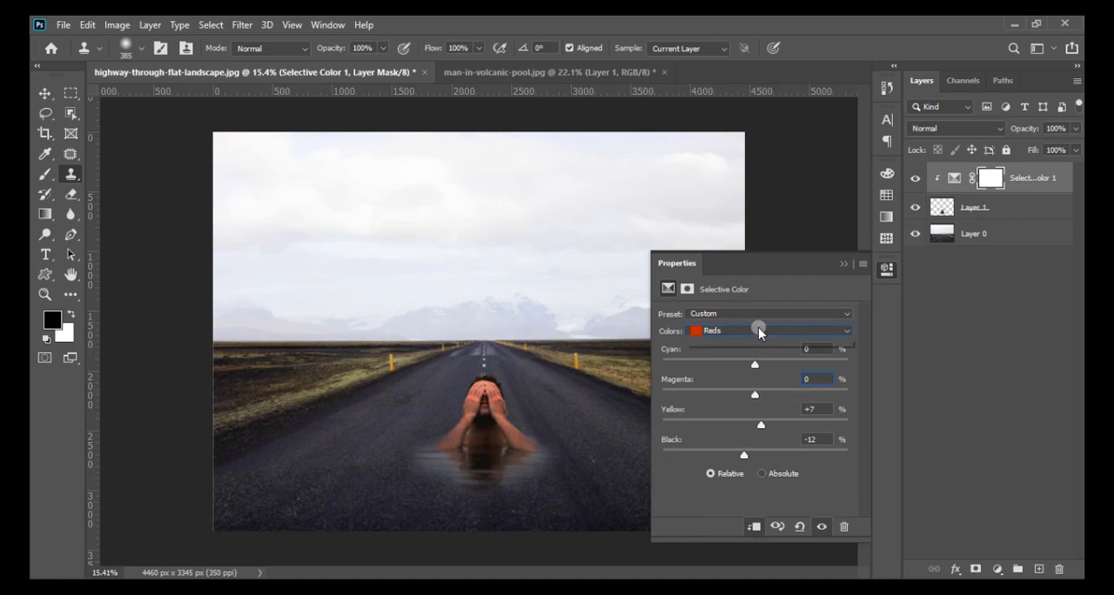
- Try raising Black to +45% in the Neutrals range of the Selective Color layer, and reset it to 0%
left_click(760, 332)
left_click(752, 425)
left_click_drag(756, 450, 788, 451)
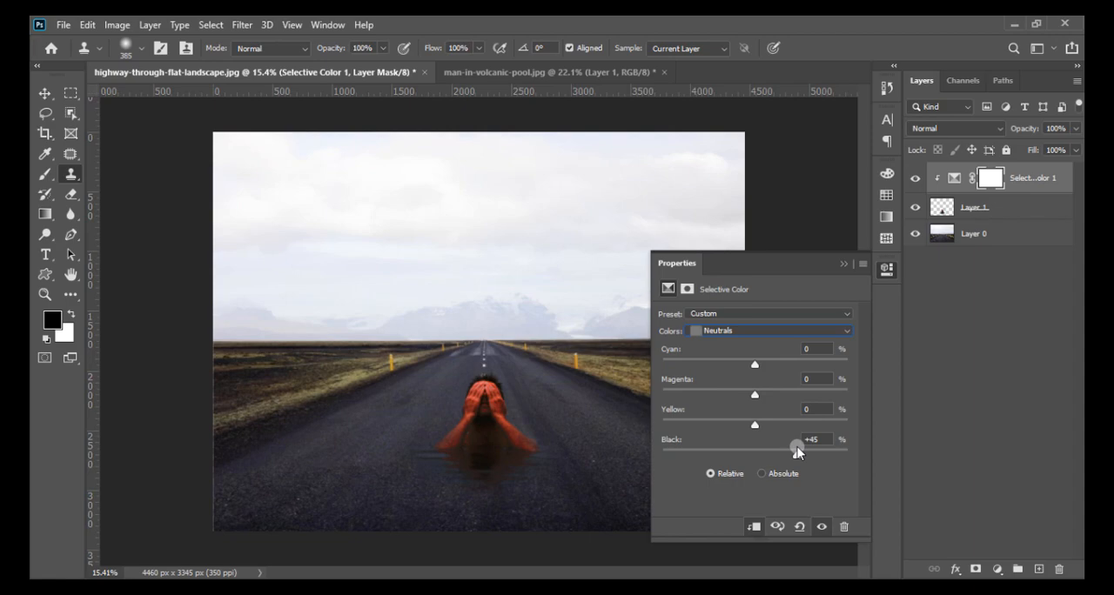
mouse_move(796, 450)
left_mouse_down()
mouse_move(748, 450)
mouse_move(789, 448)
left_mouse_up()
double_click(822, 440)
type("0")
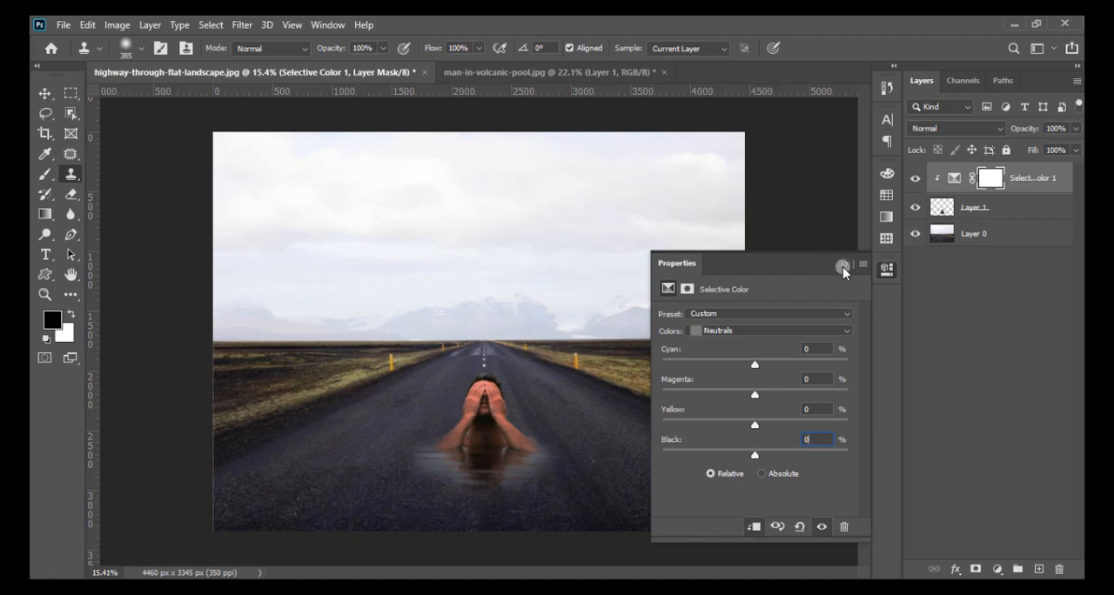
- Merge the clipped Selective Color adjustment with the man's layer below it
left_click(842, 267)
left_click(1002, 206)
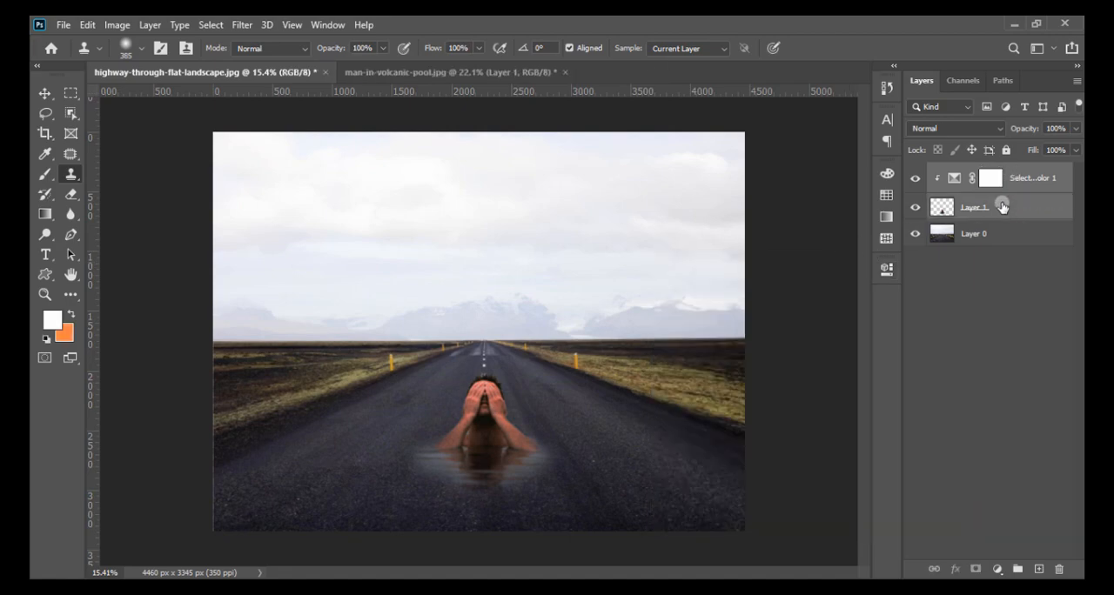
key("ctrl+e")
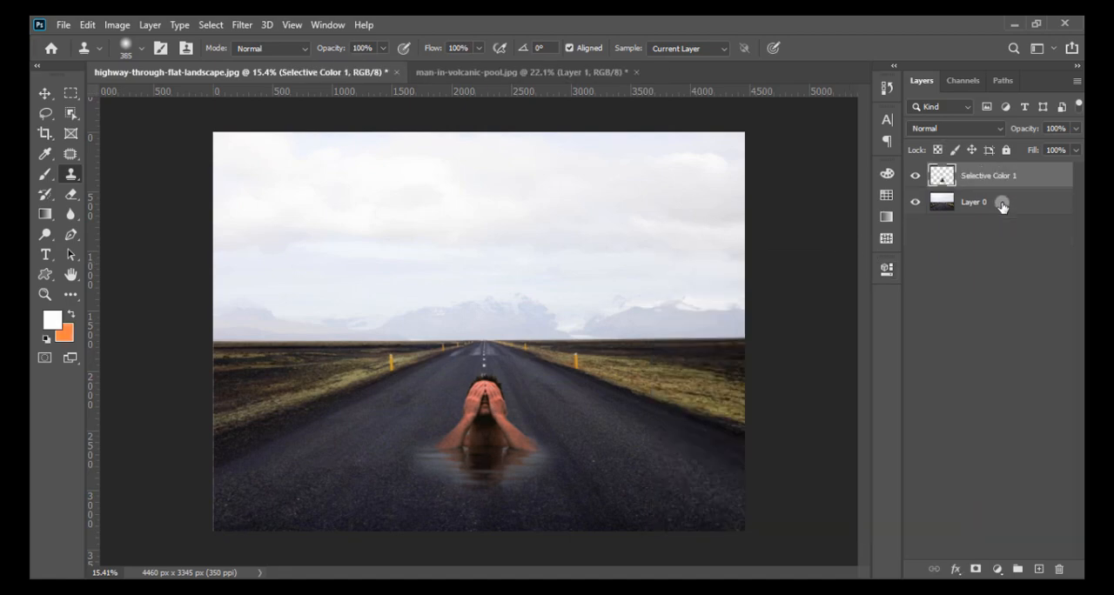
- Add a Selective Color adjustment clipped to the man's layer and set Black to +34% in its Neutrals range
left_click(973, 567)
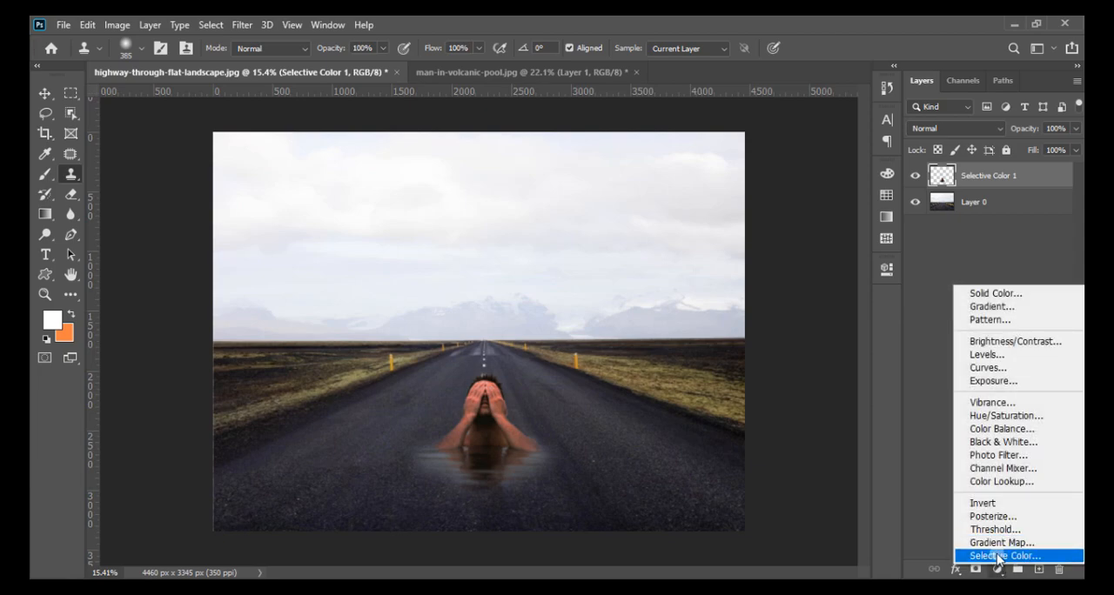
left_click(1002, 553)
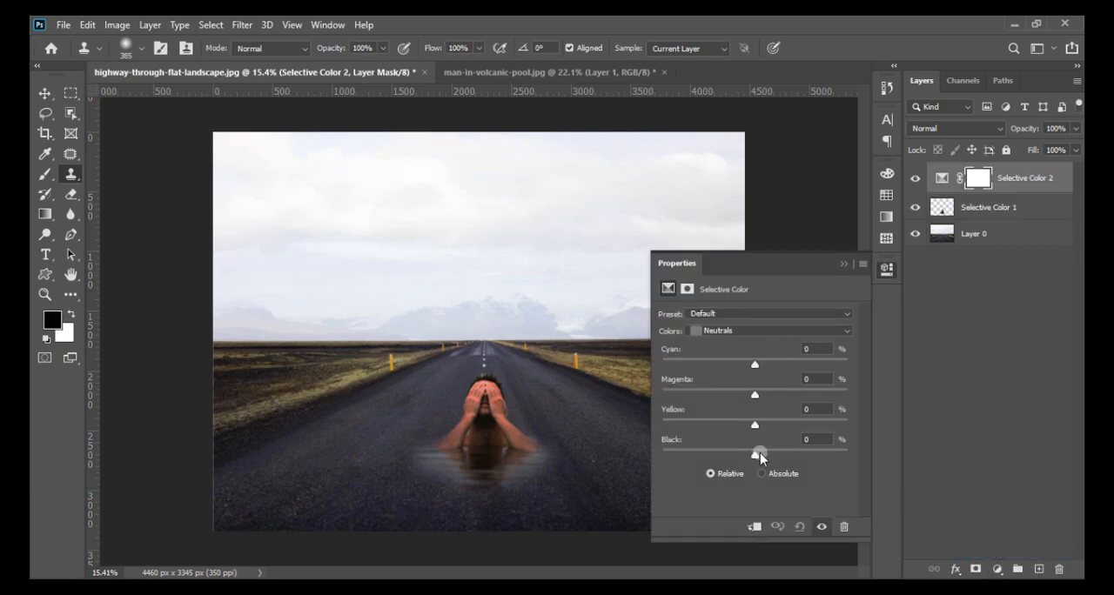
left_click_drag(758, 454, 789, 453)
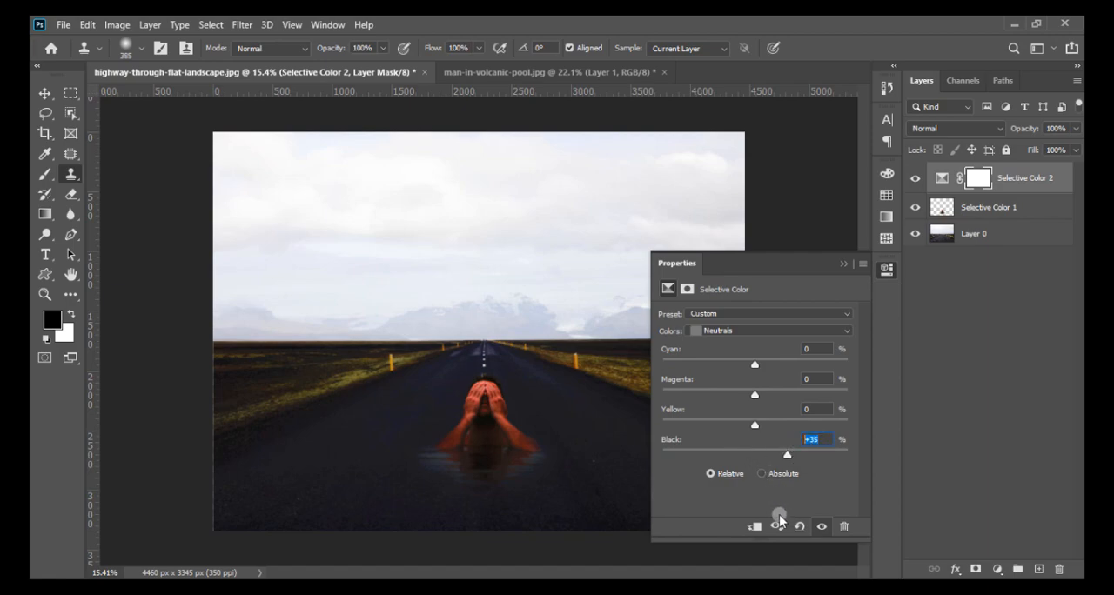
left_click(798, 527)
left_click(757, 526)
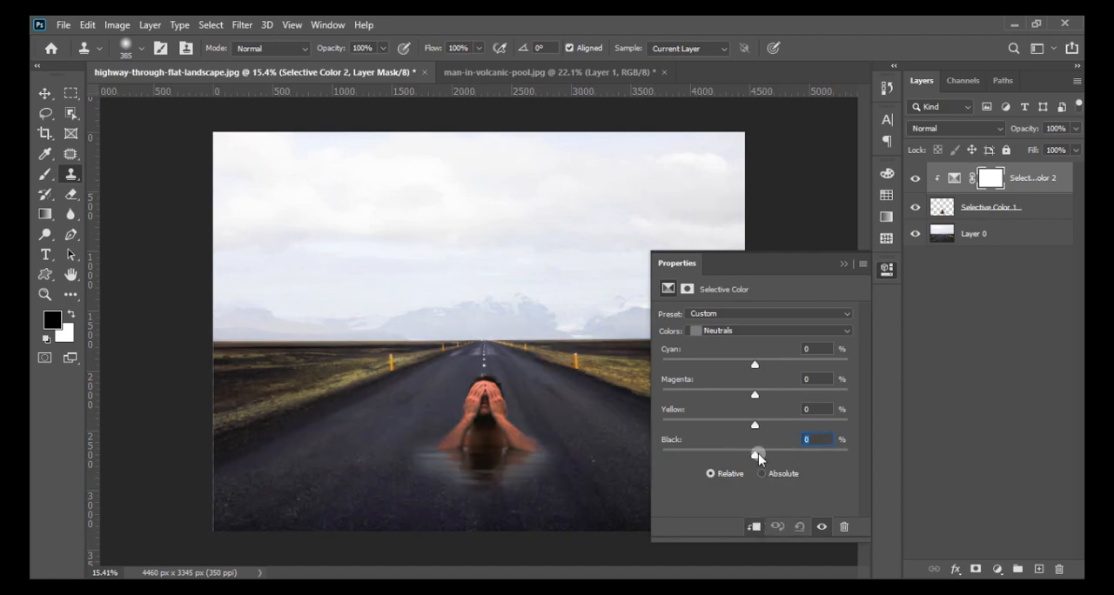
left_click_drag(758, 453, 775, 453)
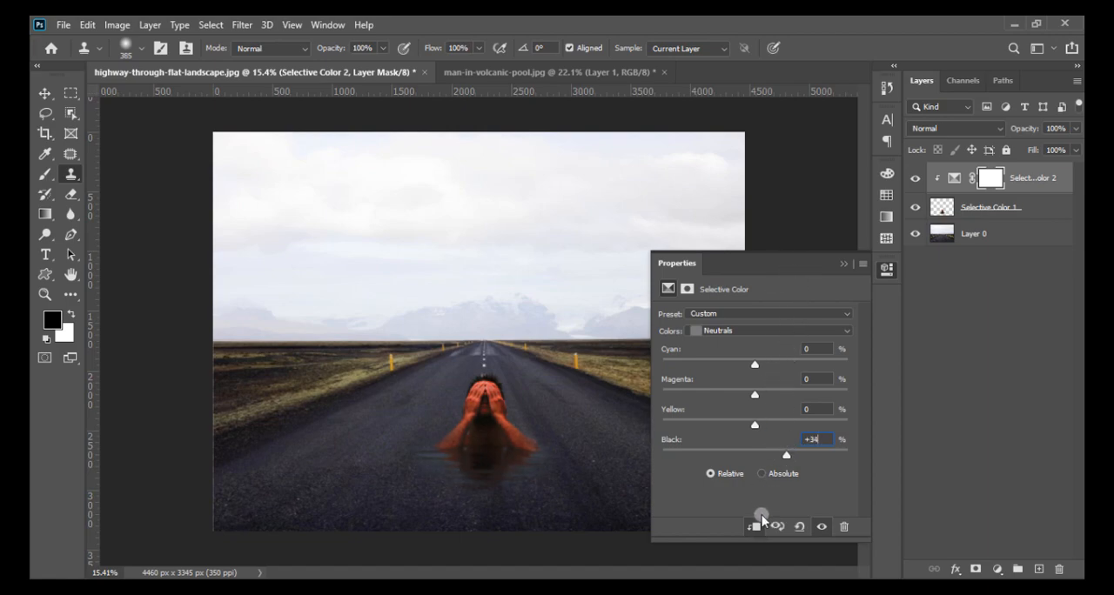
left_click(843, 265)
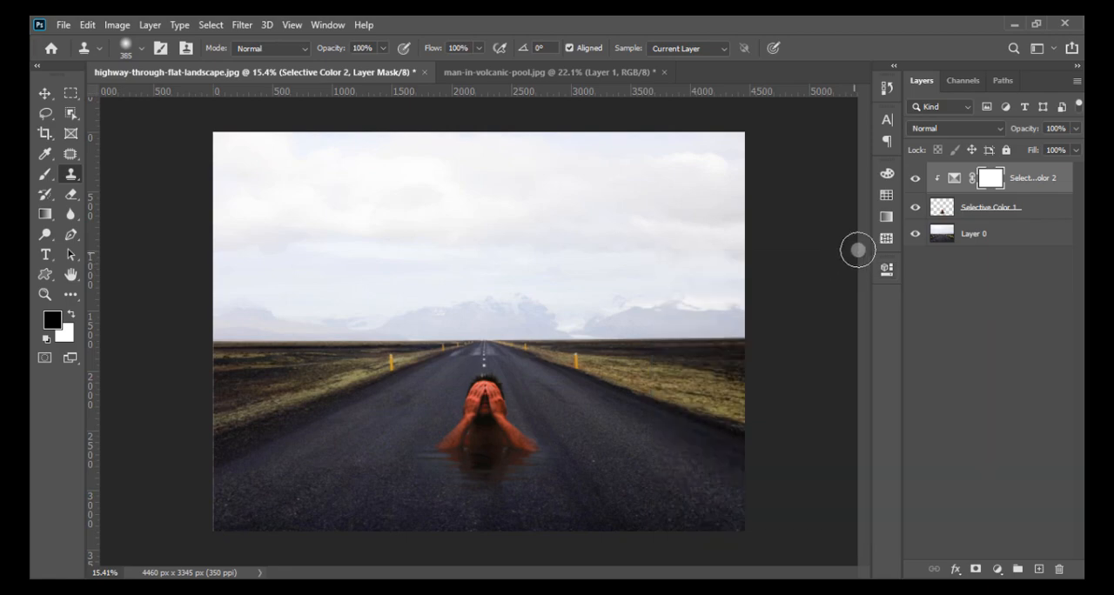
- Paint black with a soft brush on the adjustment's mask over the man's head, arms and chest, keeping the darkening on the water
left_click(46, 174)
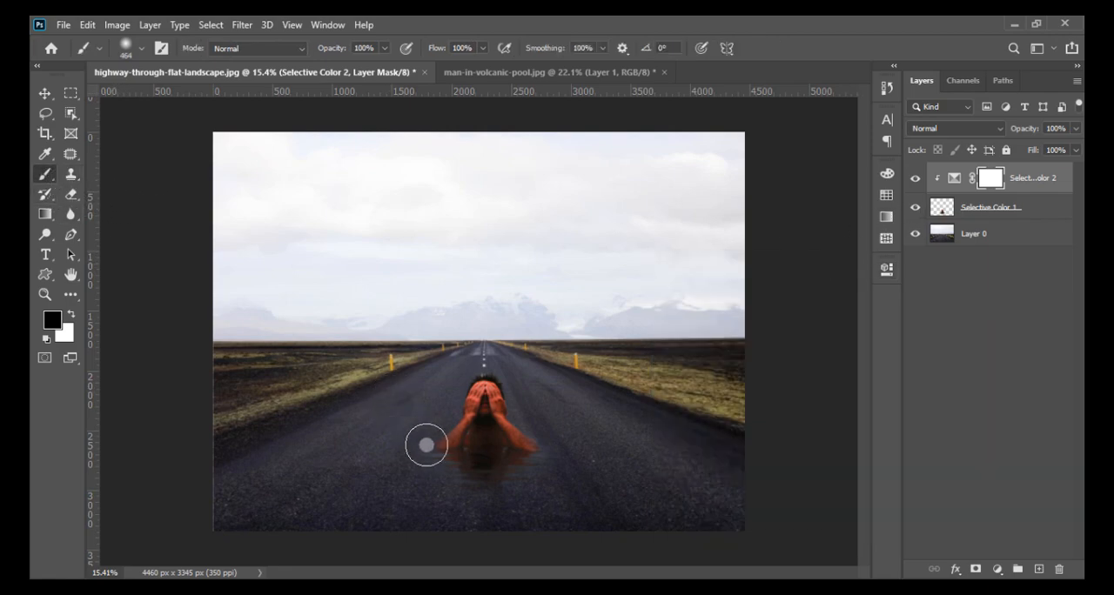
scroll(415, 435, "up", 2)
left_click(71, 314)
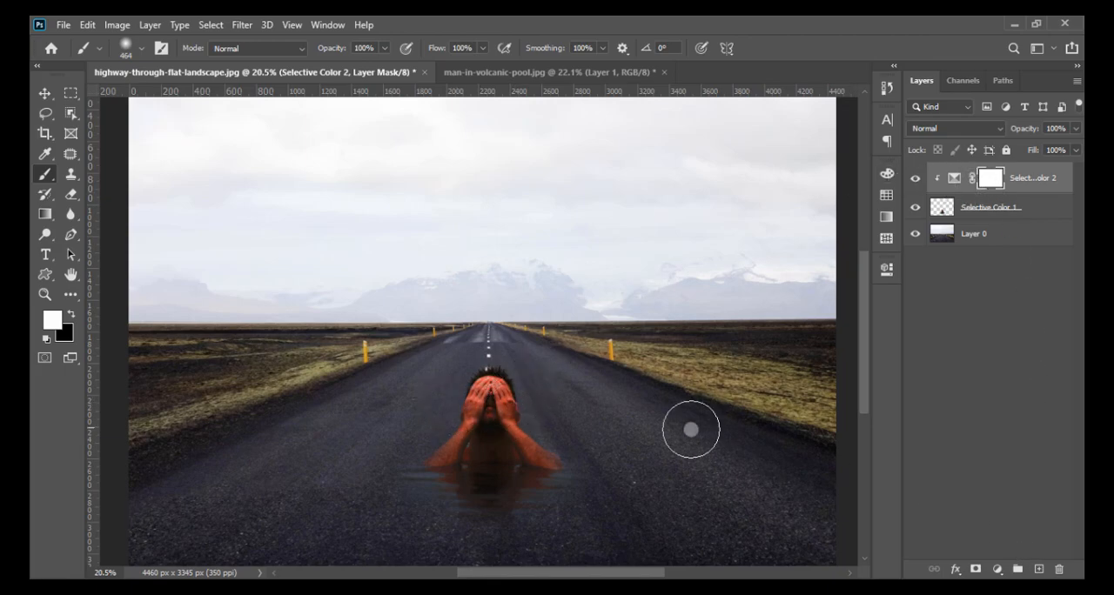
left_click(70, 313)
mouse_move(472, 396)
left_mouse_down()
mouse_move(446, 397)
mouse_move(505, 403)
mouse_move(472, 408)
mouse_move(429, 437)
mouse_move(470, 421)
mouse_move(537, 427)
mouse_move(462, 440)
mouse_move(495, 447)
mouse_move(463, 450)
mouse_move(504, 460)
mouse_move(452, 453)
mouse_move(490, 397)
mouse_move(493, 424)
mouse_move(490, 413)
mouse_move(502, 416)
mouse_move(533, 458)
mouse_move(551, 450)
mouse_move(524, 428)
mouse_move(442, 424)
mouse_move(469, 446)
mouse_move(460, 463)
mouse_move(520, 458)
mouse_move(497, 384)
left_mouse_up()
scroll(462, 301, "down", 3)
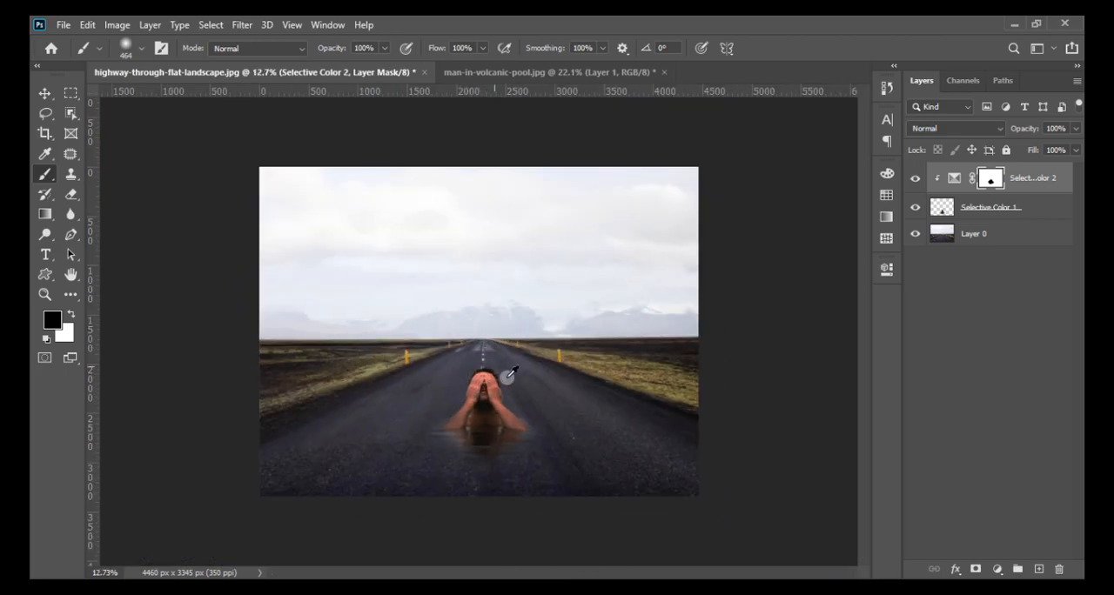
- Merge the Selective Color adjustment, the man's layer and the highway background into one layer
left_click(1005, 210, "shift")
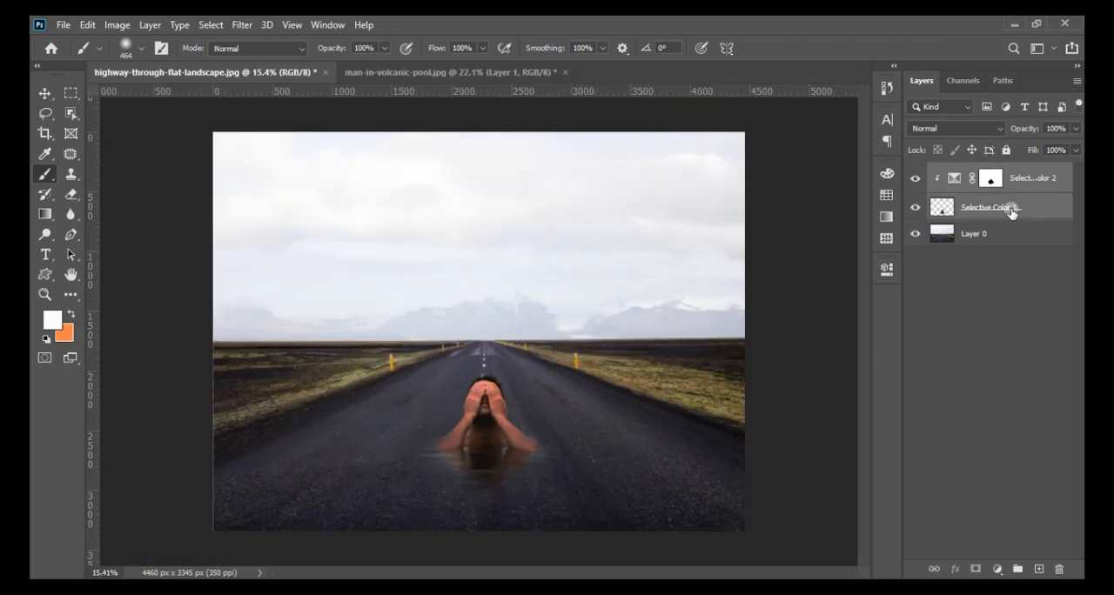
left_click(979, 235, "shift")
key("ctrl+e")
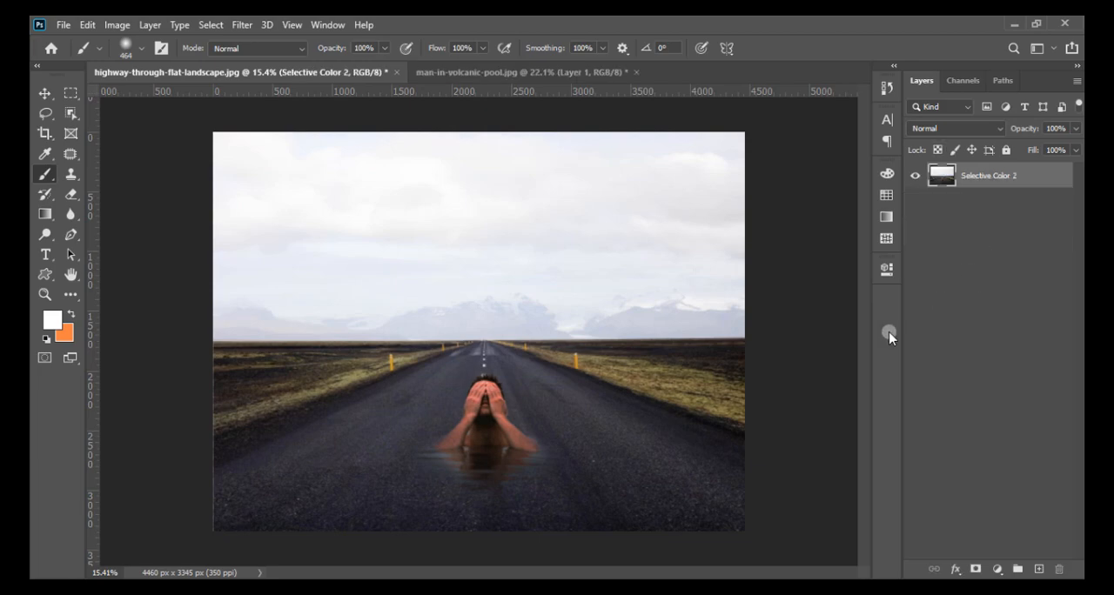
left_click(258, 27)
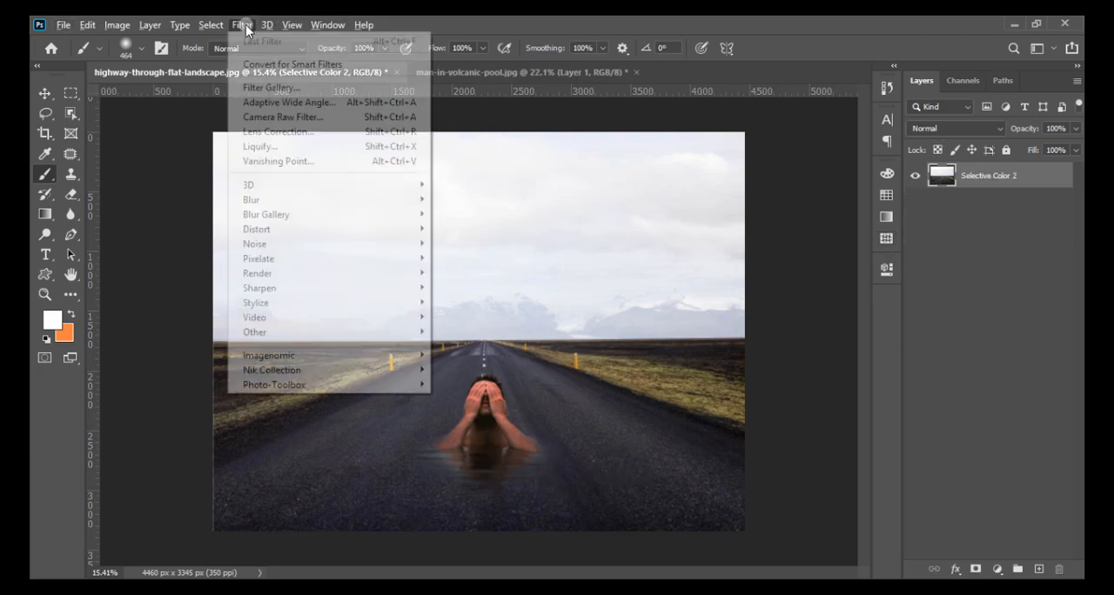
left_click(257, 114)
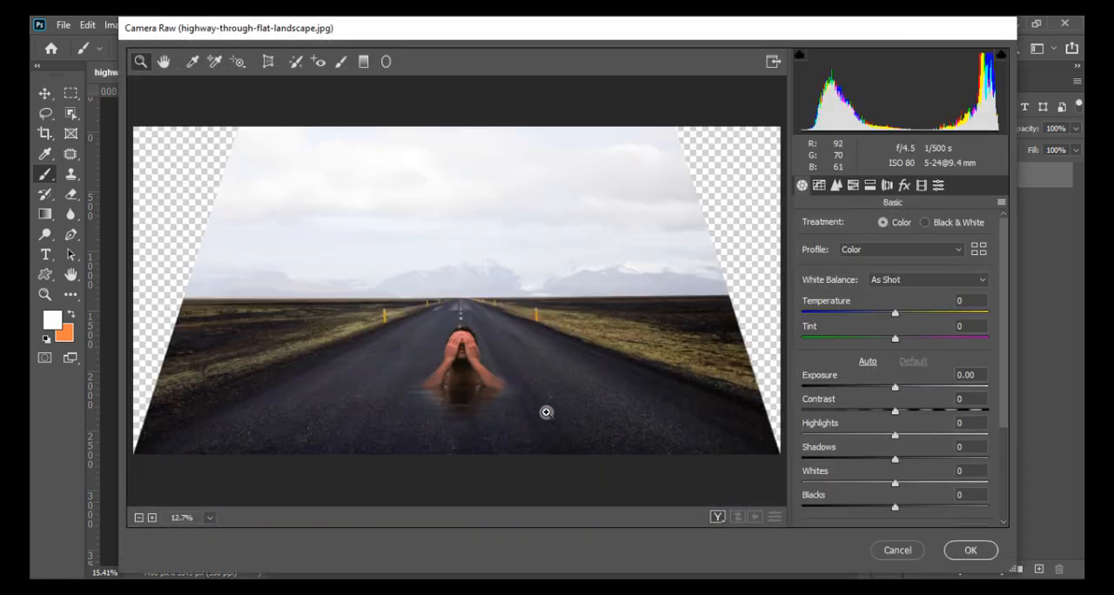
left_click(891, 552)
- Crop the merged image to the existing canvas bounds, deleting the pixels outside it
left_click(44, 133)
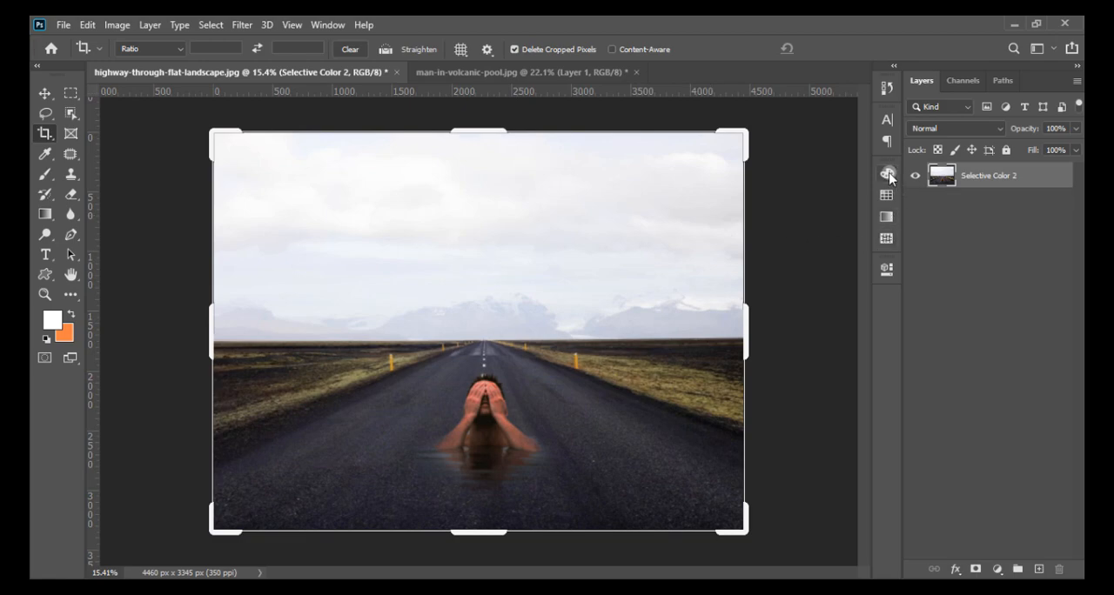
left_click(727, 254)
left_click(840, 50)
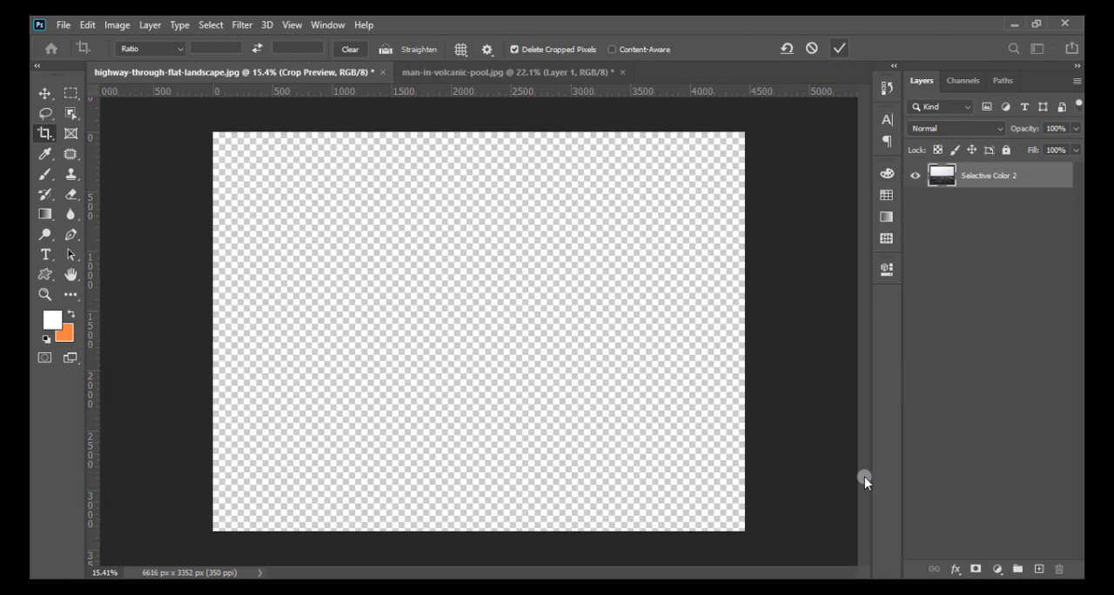
- Open the merged layer in the Camera Raw Filter and raise the HSL luminance of Oranges to about +29
left_click(242, 25)
left_click(257, 119)
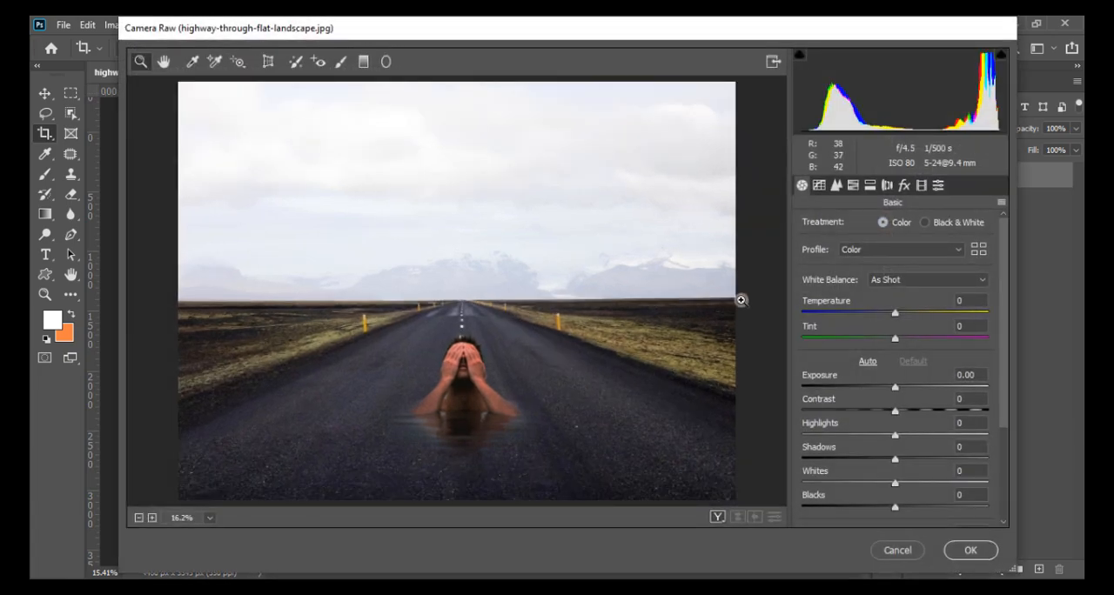
left_click(853, 185)
left_click_drag(893, 311, 930, 307)
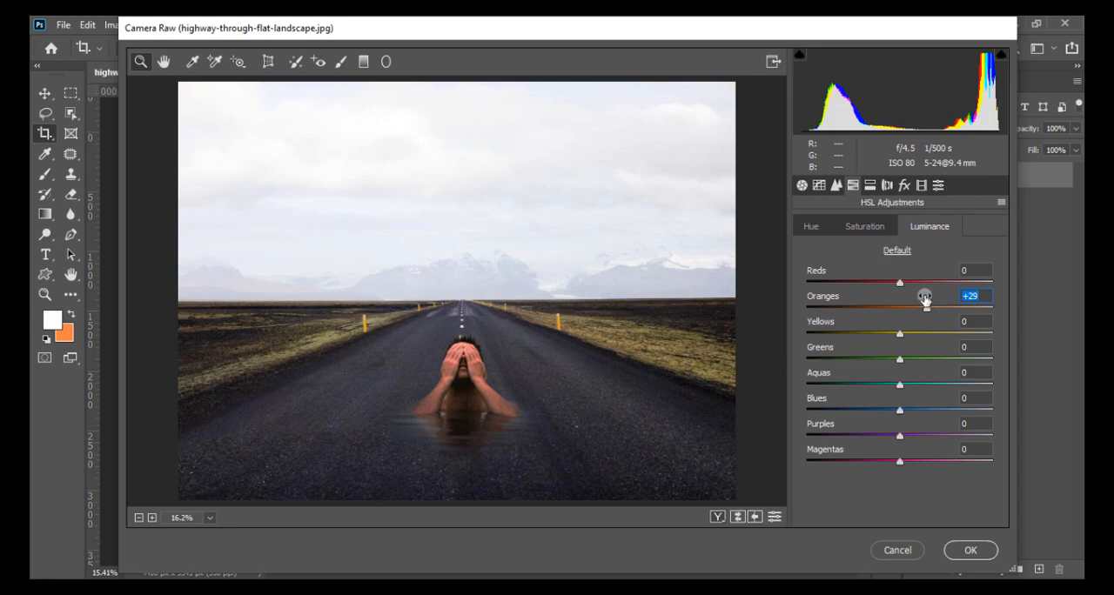
- Set HSL saturation to Reds -23, Oranges +24, Greens -29, Blues -56, Purples -62 and Magentas -68
left_click(874, 225)
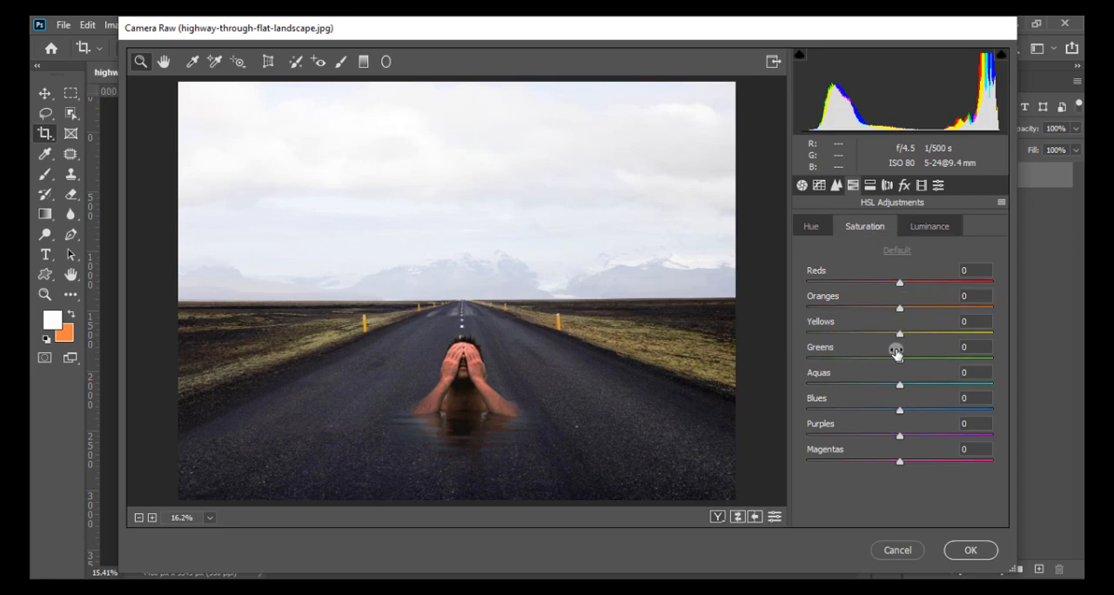
left_click_drag(899, 409, 848, 408)
left_click_drag(899, 384, 868, 387)
double_click(873, 389)
left_click_drag(901, 362, 878, 287)
left_click_drag(897, 437, 841, 435)
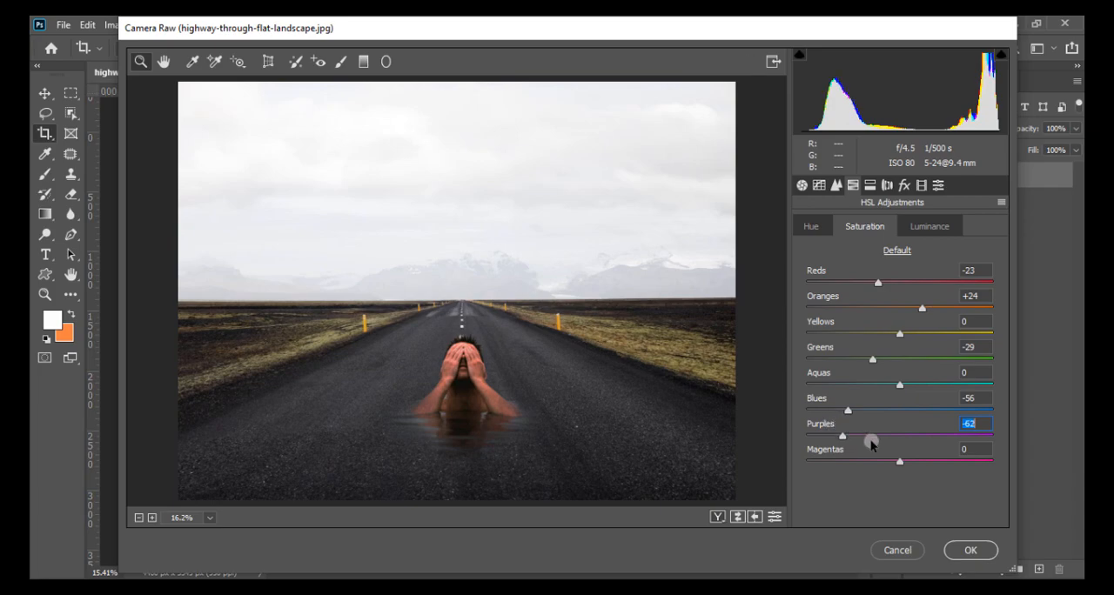
left_click_drag(899, 461, 841, 464)
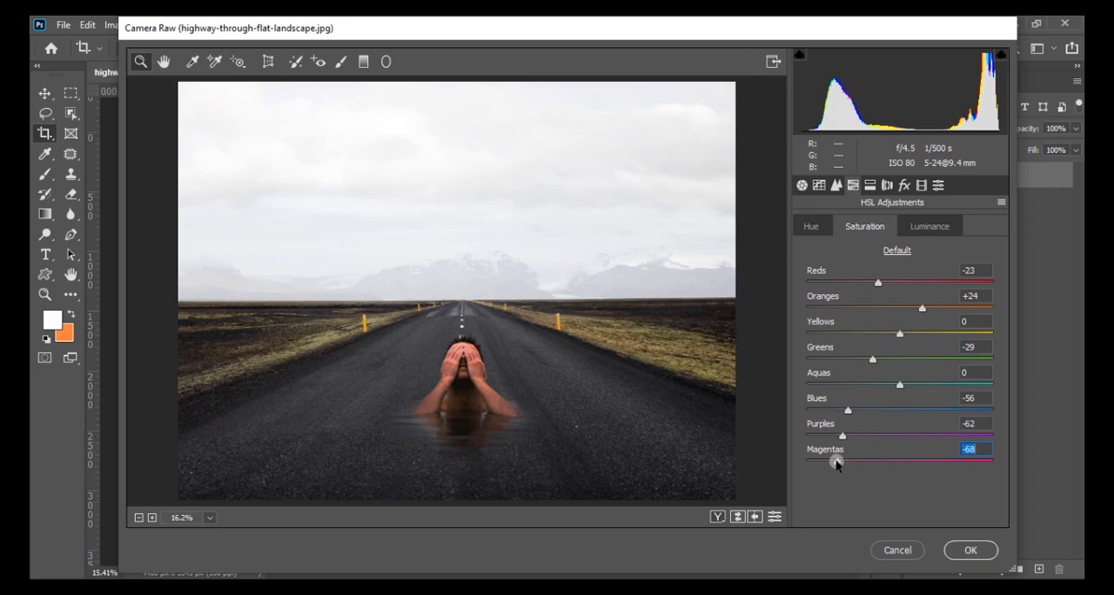
- Set the sharpening Amount to 91 and the Luminance noise reduction to 19
left_click(818, 185)
left_click(853, 186)
left_click(835, 186)
left_click_drag(825, 248, 915, 253)
left_click(837, 379)
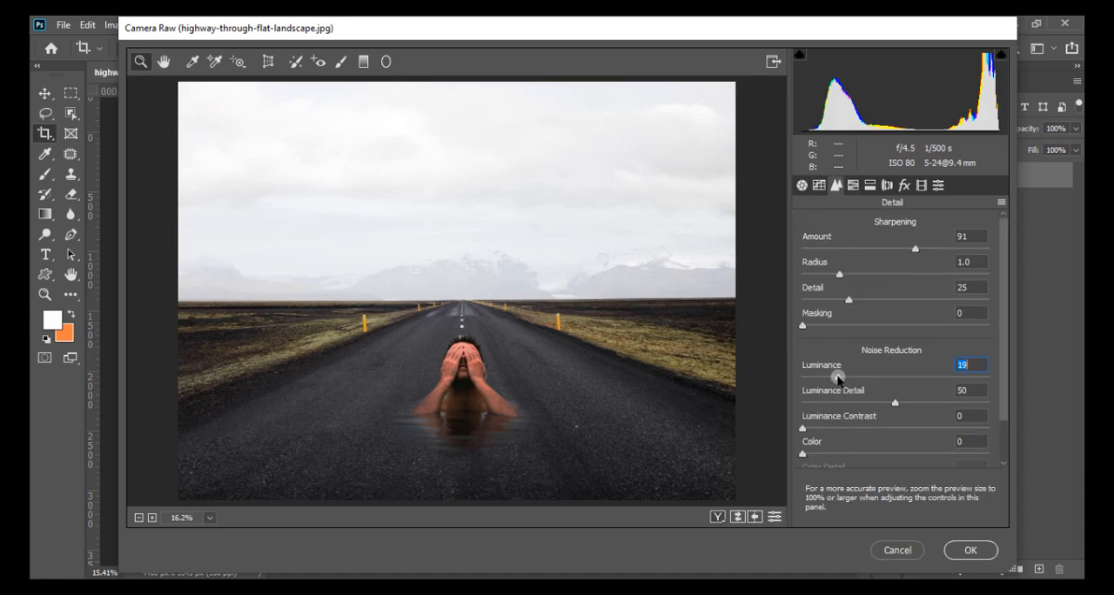
- Set the basic adjustments to Highlights -54, Shadows +18, Whites +13, Texture +7 and Clarity +21
left_click(802, 186)
left_click_drag(899, 486, 913, 481)
scroll(913, 486, "down", 1)
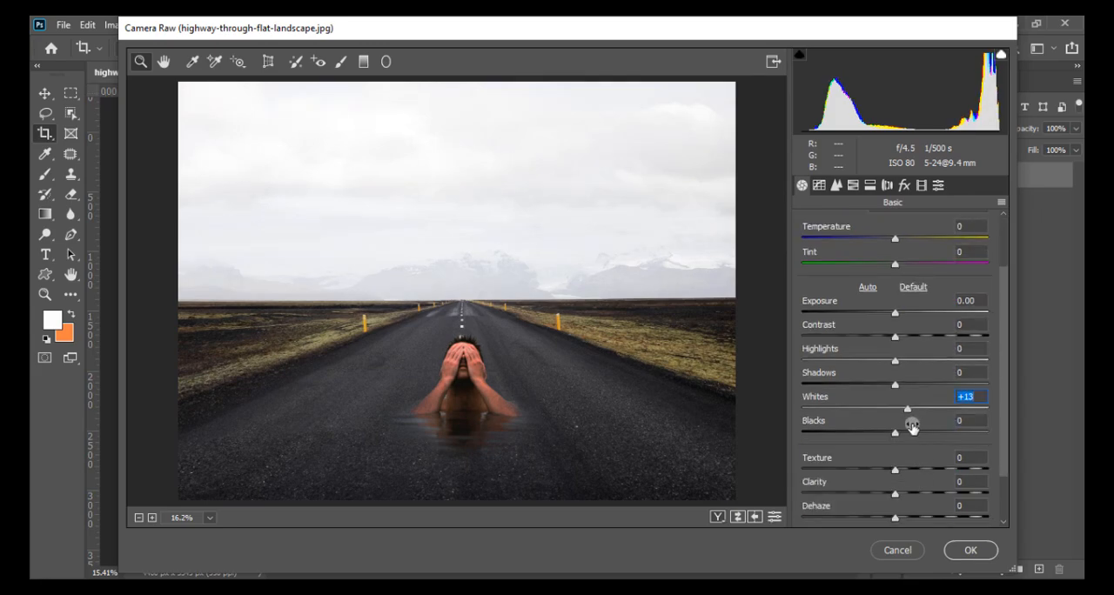
left_click_drag(896, 384, 842, 356)
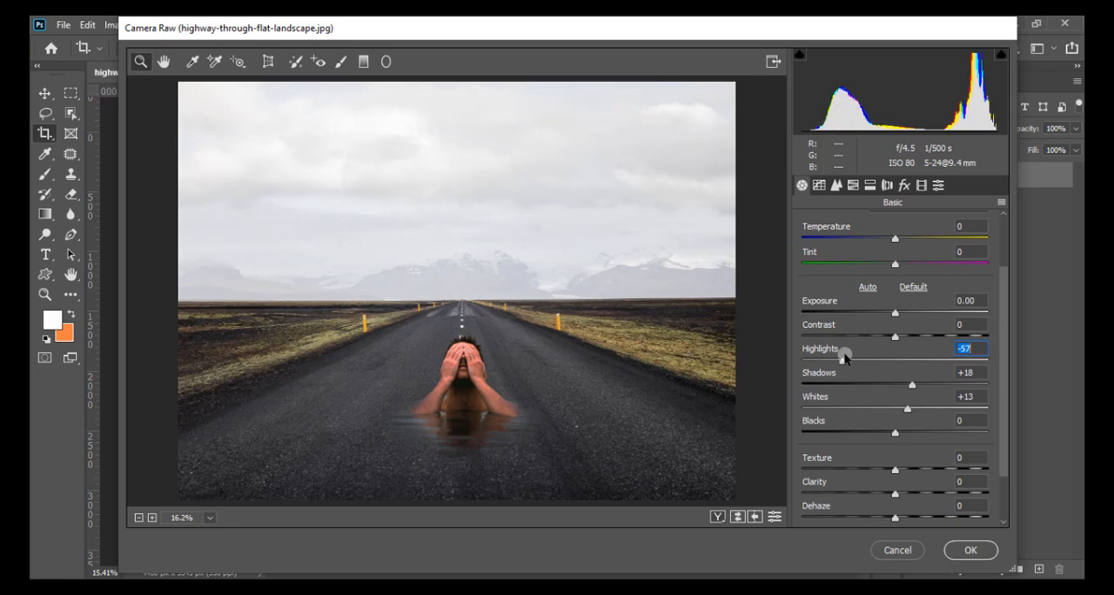
left_click_drag(896, 493, 910, 470)
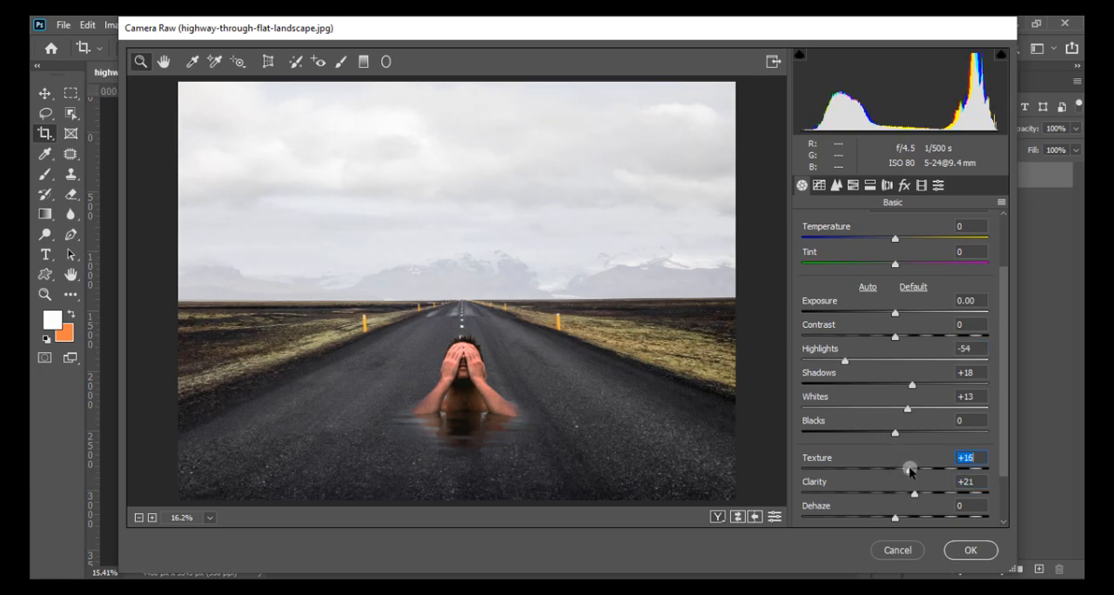
- Resize the Adjustment Brush and paint over the water reflection below the man
left_click(338, 64)
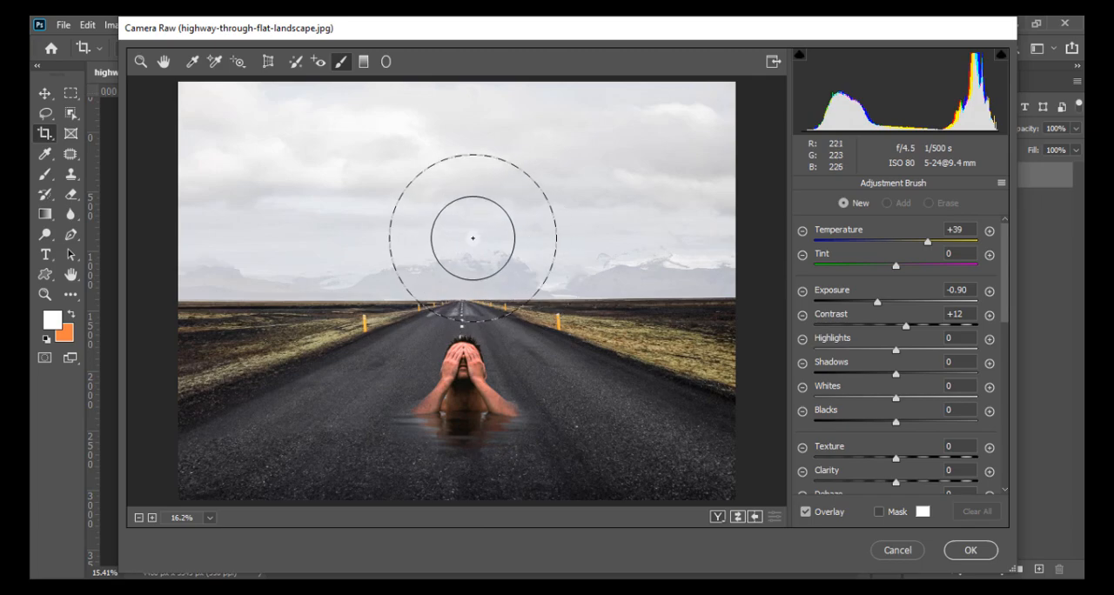
key("bracketright")
key("bracketright")
key("bracketright")
key("bracketleft")
key("bracketleft")
key("bracketleft")
key("bracketleft")
key("bracketleft")
key("bracketleft")
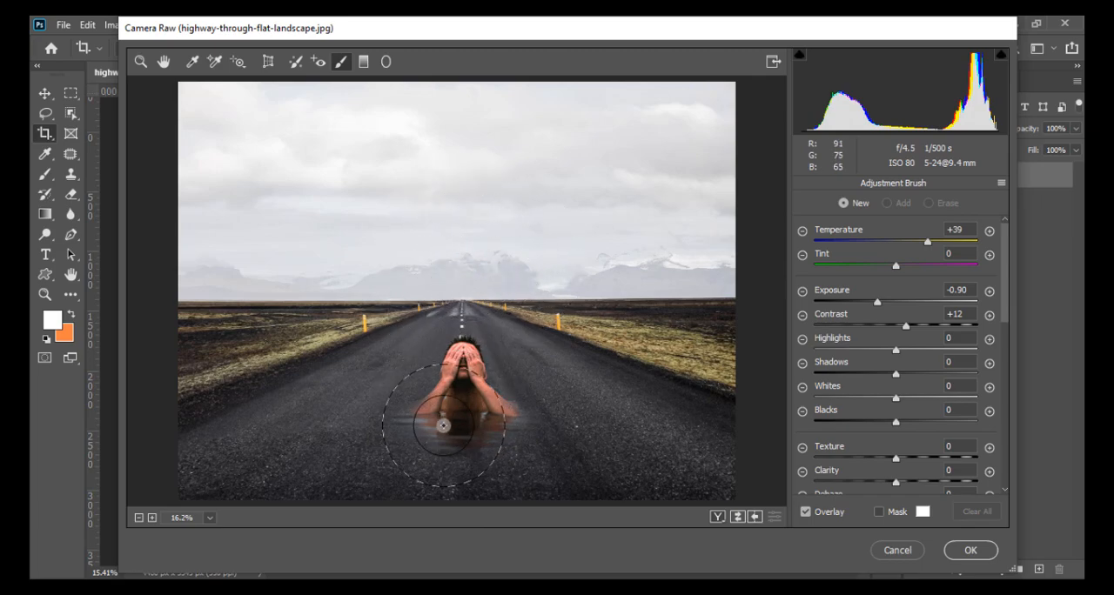
left_click_drag(420, 436, 487, 441)
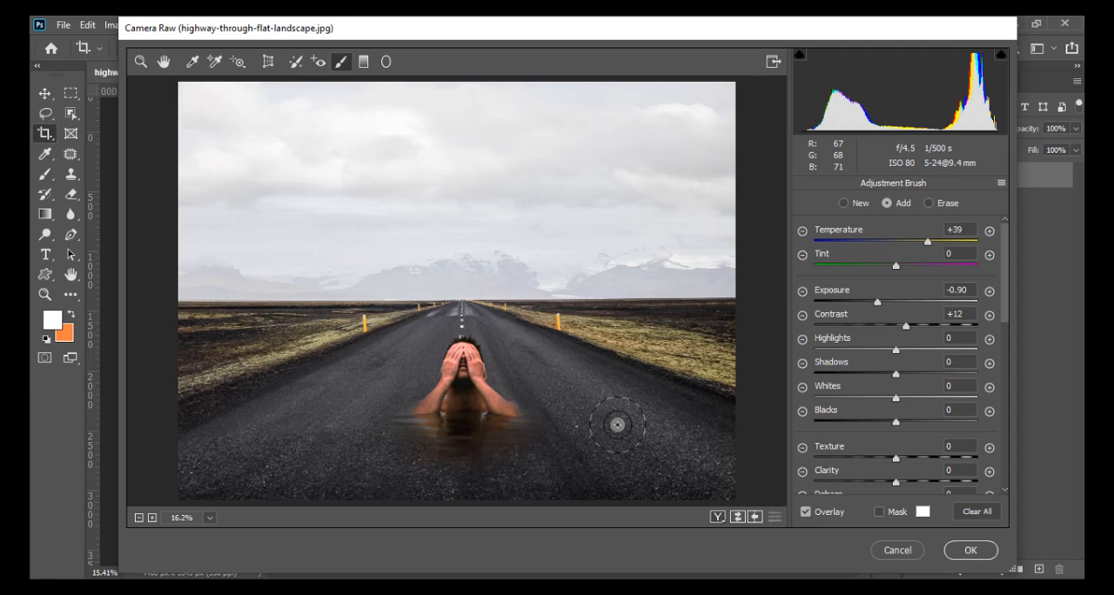
- Reset the painted adjustment's Exposure, Contrast, Tint and Temperature to 0
left_click(961, 289)
type("0")
key("Tab")
type("0")
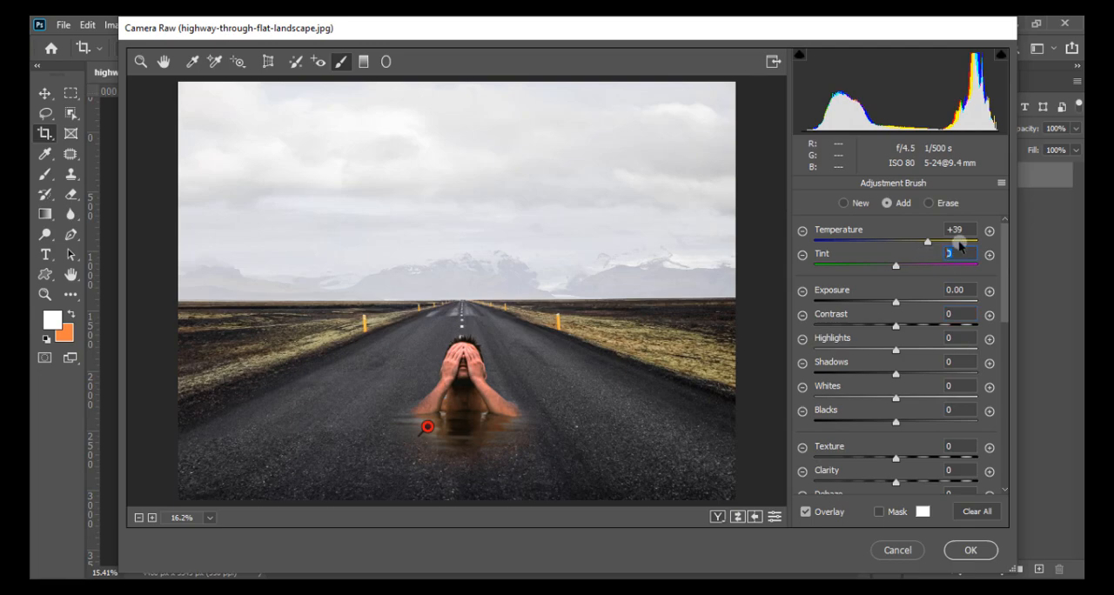
left_click(962, 229)
type("0")
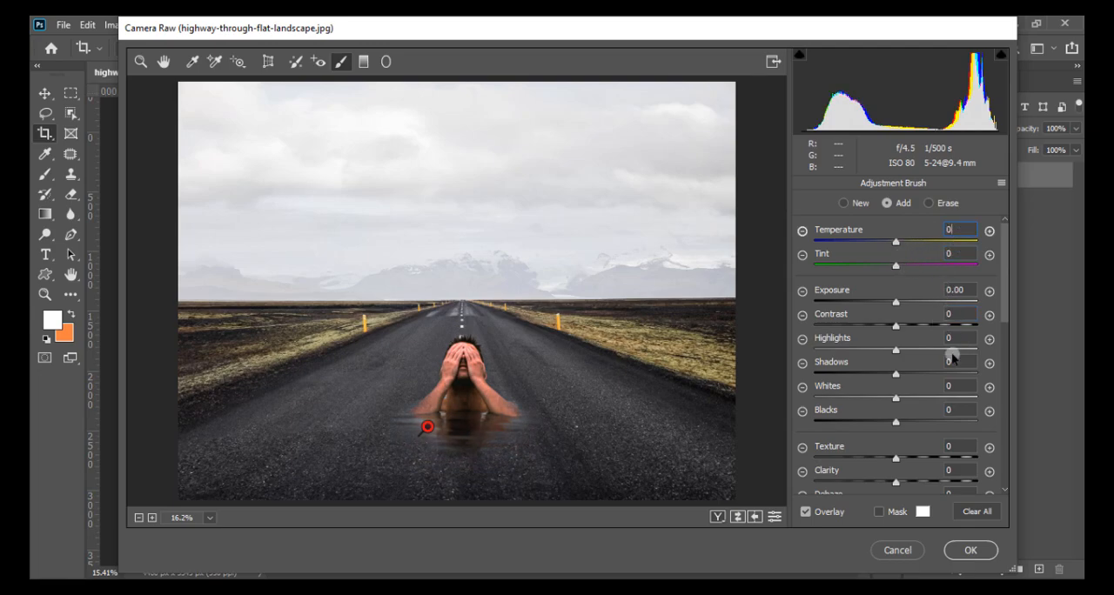
- Reset the painted adjustment's remaining sliders to 0 and minimize the brush's Feather and Flow
scroll(949, 341, "down", 8)
scroll(945, 289, "up", 4)
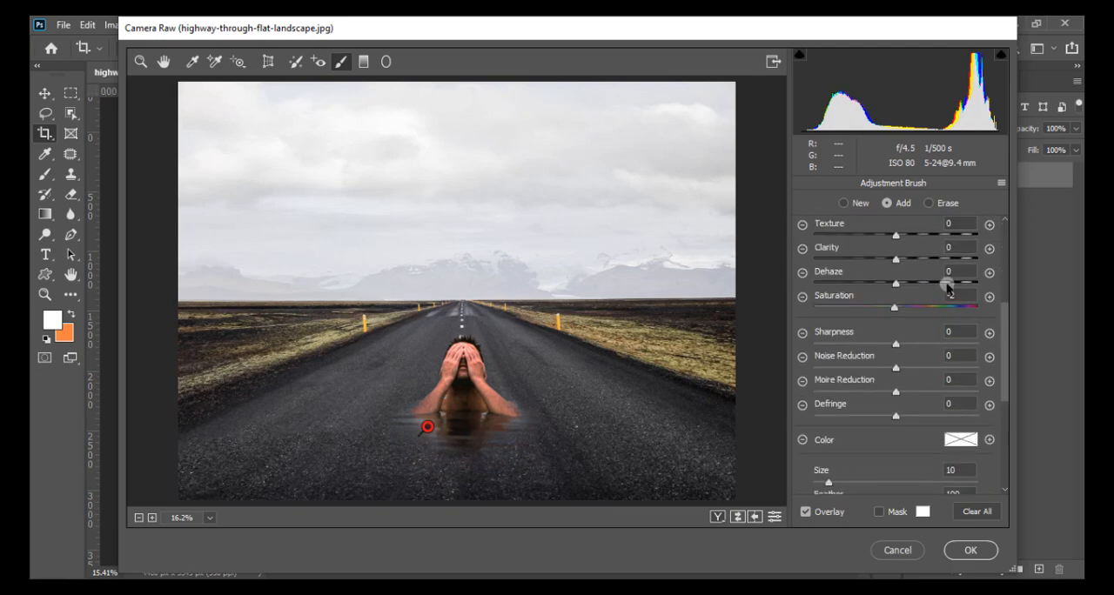
scroll(961, 448, "up", 8)
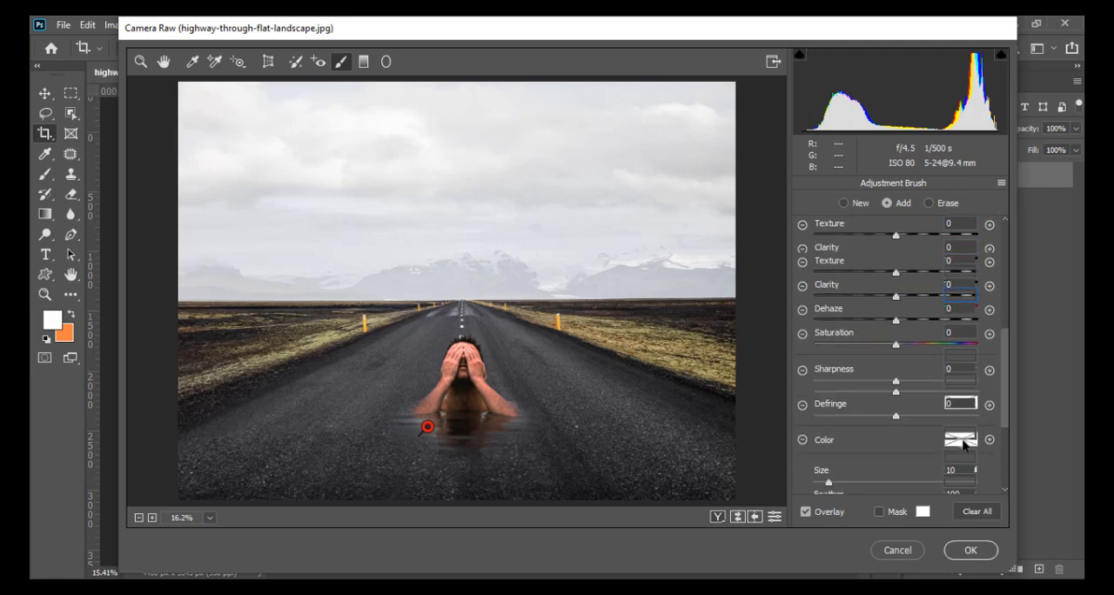
scroll(958, 337, "down", 5)
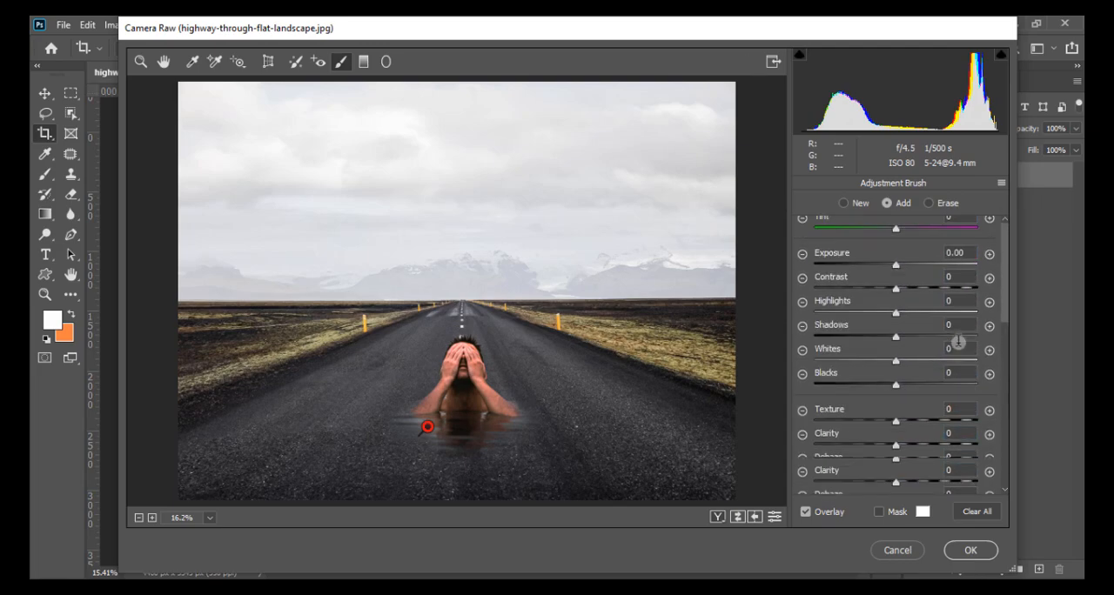
type("00")
left_click_drag(968, 383, 915, 415)
type("0")
left_click(968, 430)
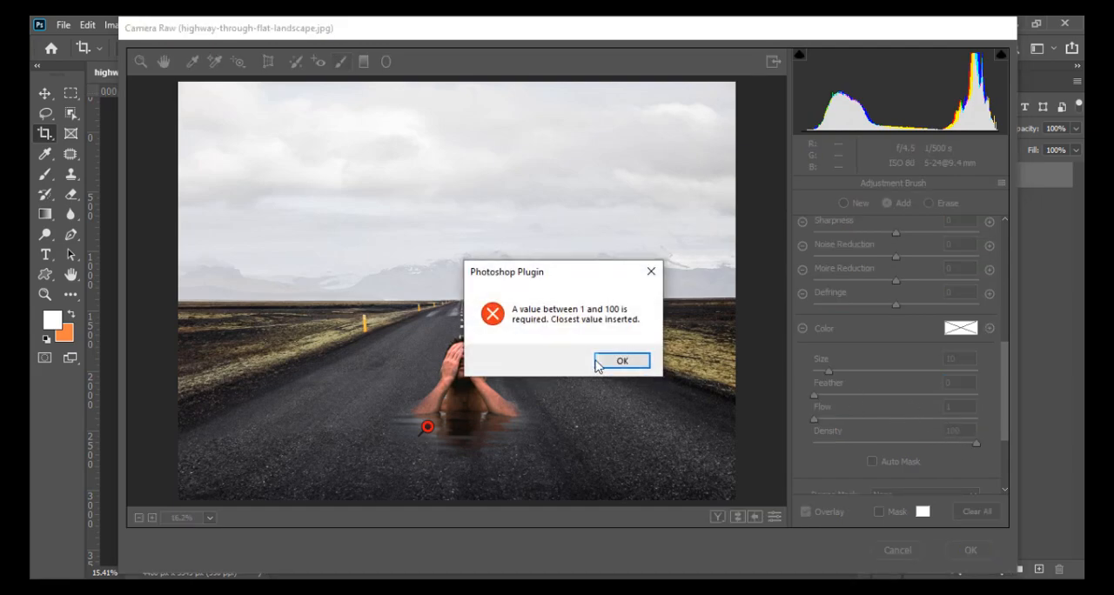
left_click(621, 360)
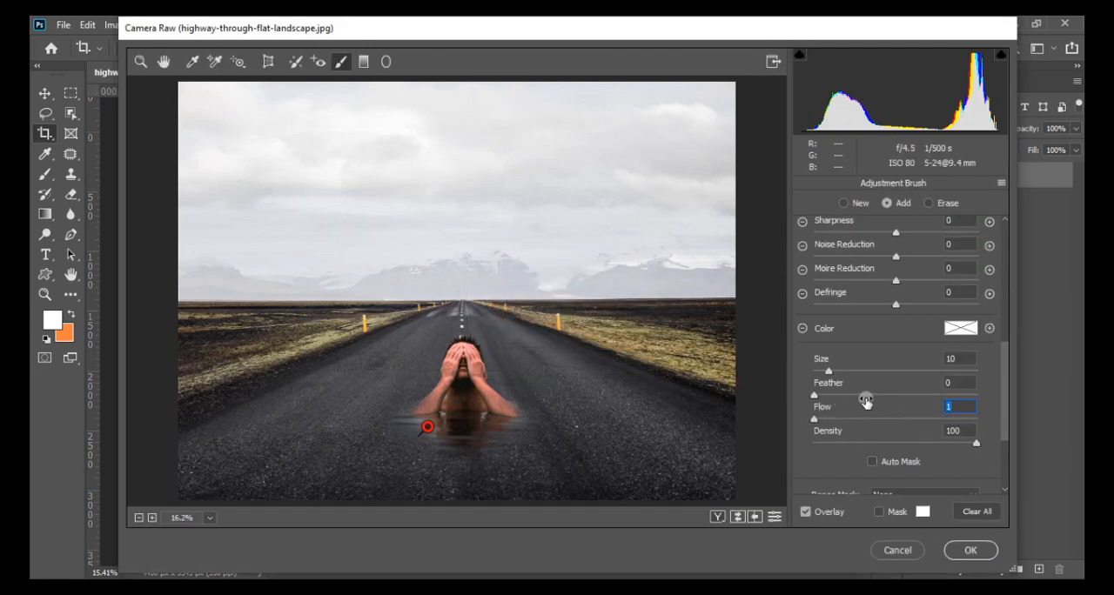
- Set the Adjustment Brush to Size 20, Feather 36 and Flow 31
left_click_drag(815, 395, 858, 416)
left_click_drag(829, 371, 850, 375)
scroll(842, 444, "down", 2)
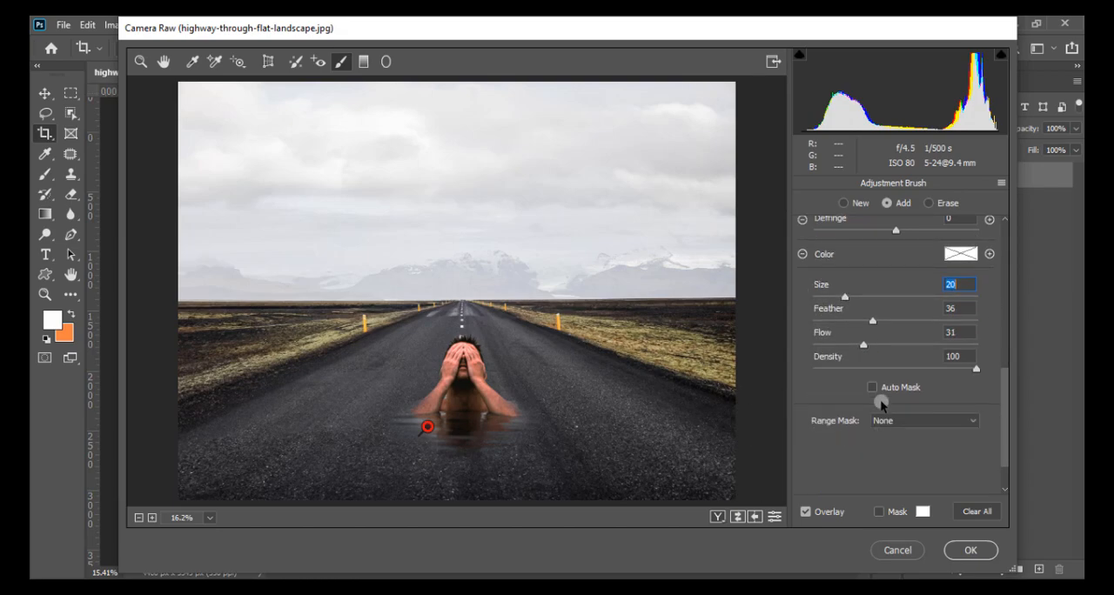
- Set the painted adjustment's Sharpness to +100, Dehaze to +49 and Clarity to +62
scroll(881, 392, "up", 4)
left_click_drag(903, 307, 989, 317)
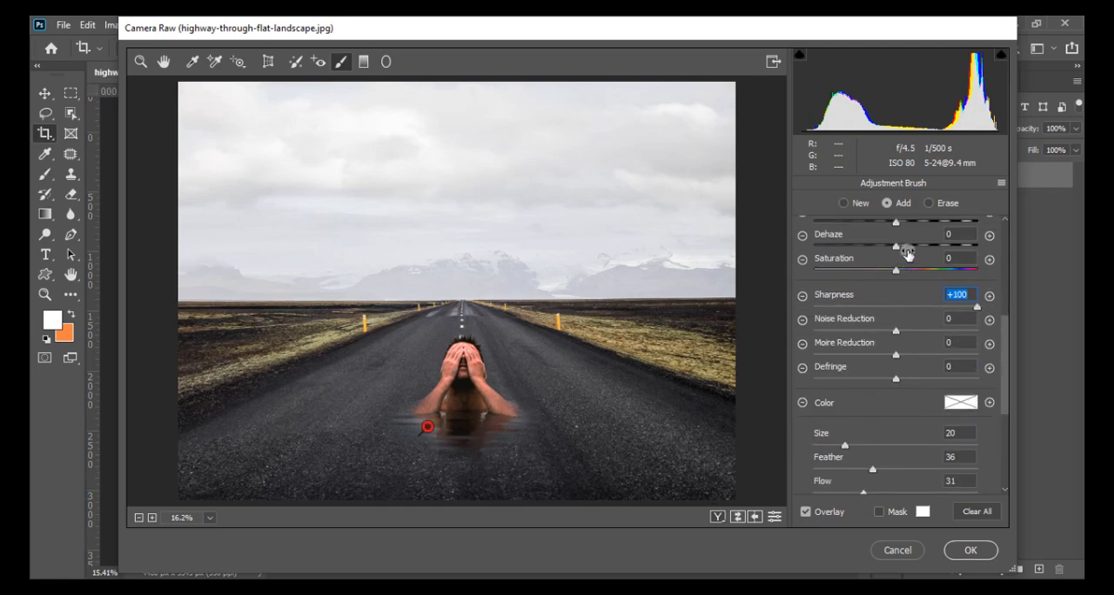
mouse_move(898, 249)
left_mouse_down()
mouse_move(950, 254)
mouse_move(862, 250)
mouse_move(960, 259)
mouse_move(938, 265)
left_mouse_up()
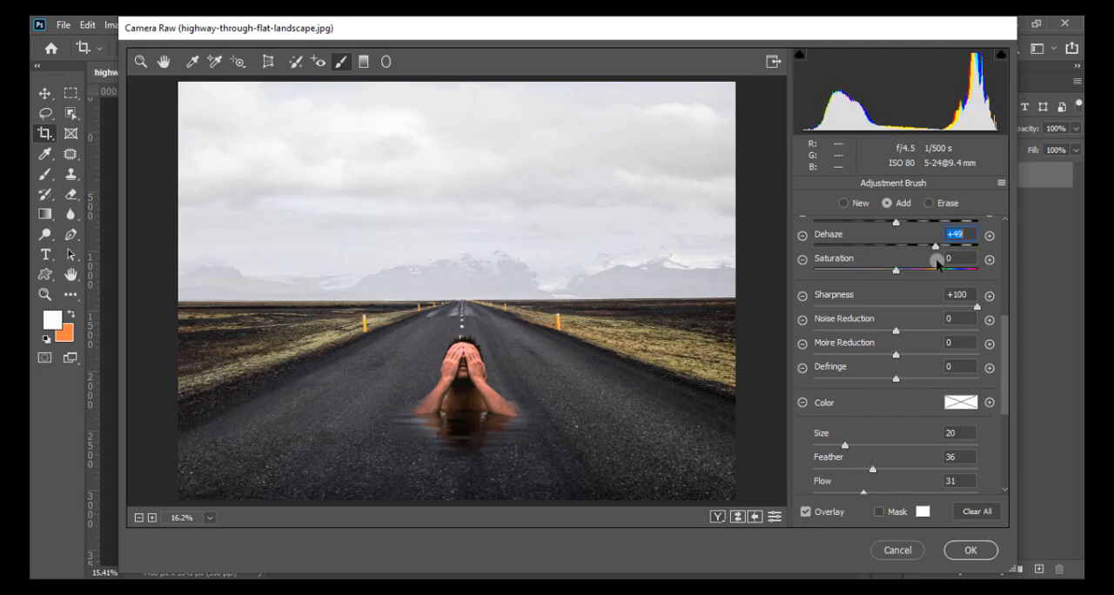
left_click_drag(898, 225, 963, 232)
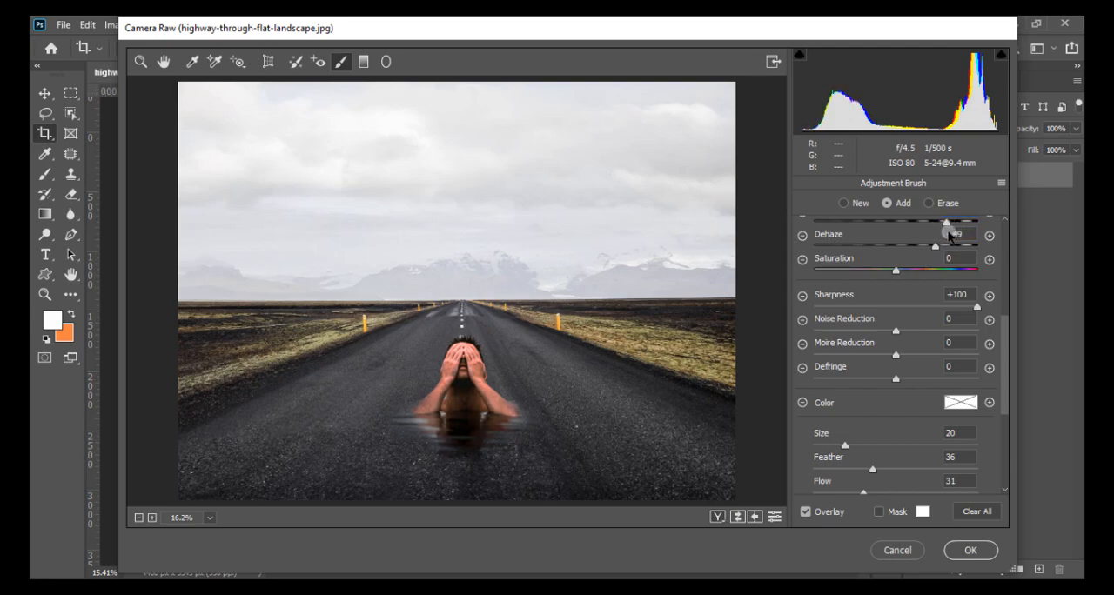
scroll(918, 329, "up", 2)
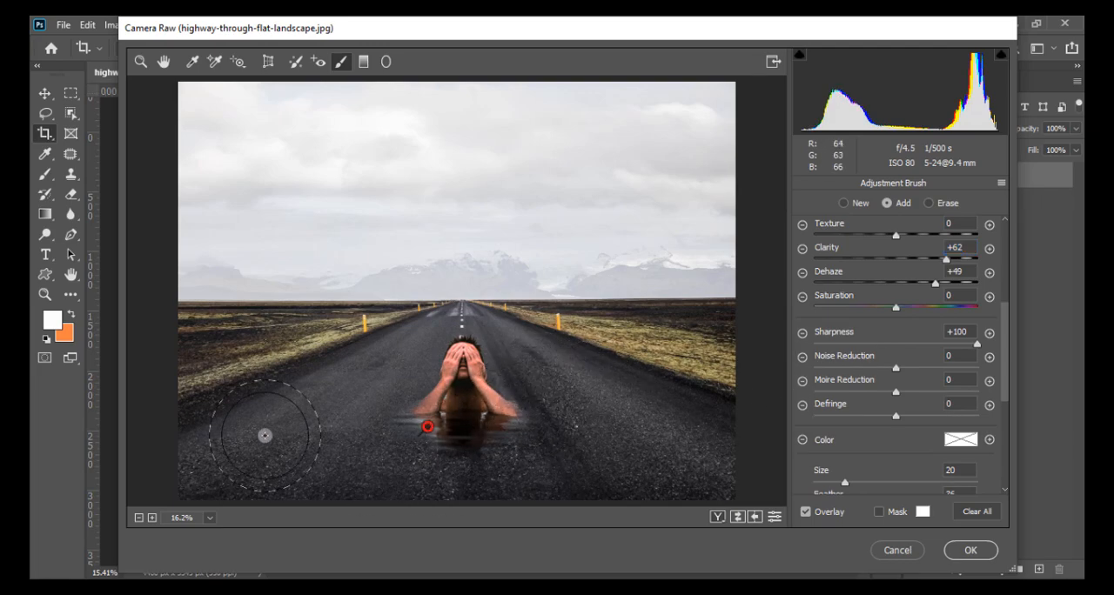
- Brush beside the man's water reflection, set the adjustment's Blacks to +35 and apply the Camera Raw edits
mouse_move(392, 401)
left_mouse_down()
mouse_move(488, 432)
mouse_move(368, 427)
left_mouse_up()
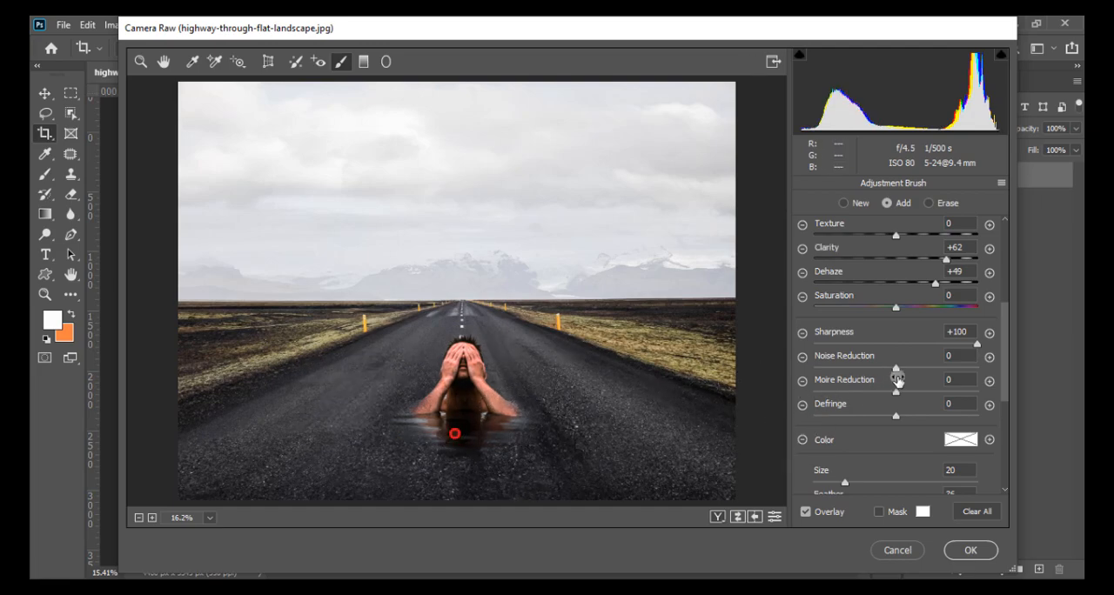
scroll(888, 369, "up", 1)
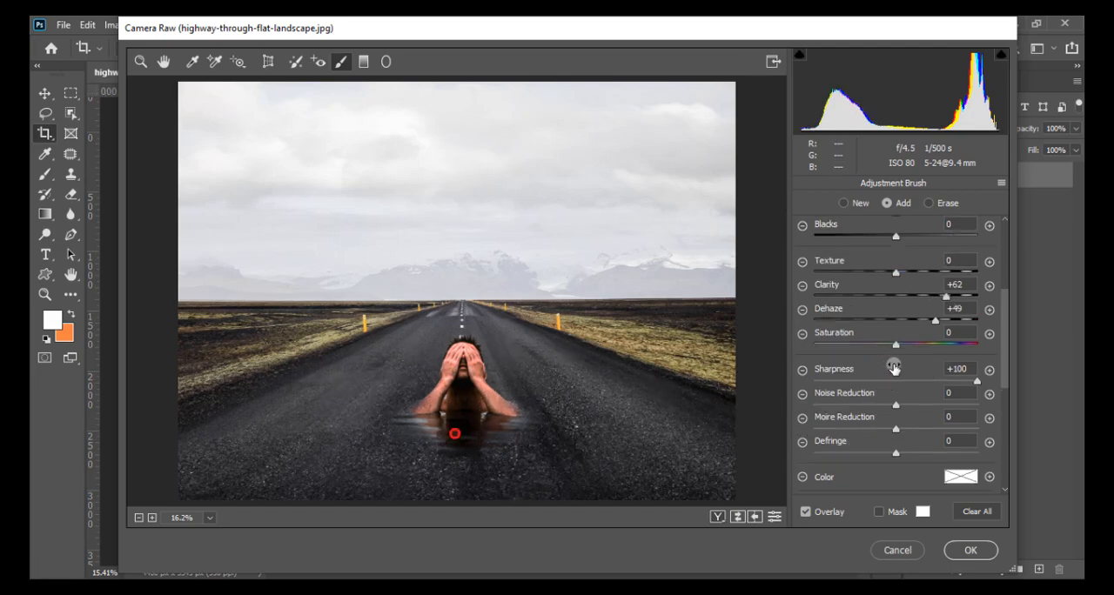
scroll(912, 294, "up", 2)
left_click_drag(896, 309, 913, 310)
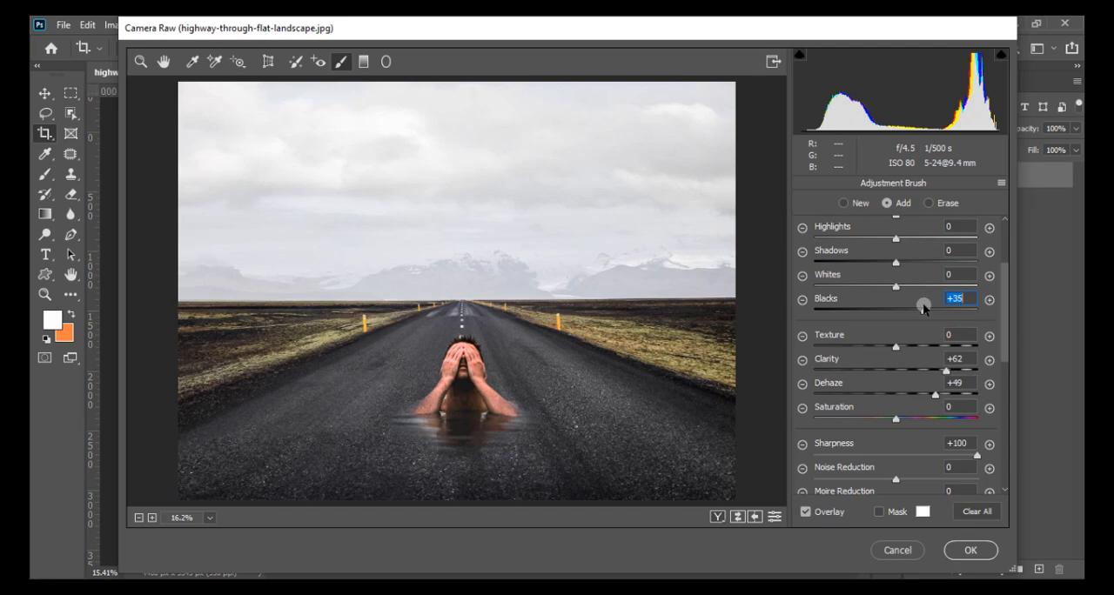
left_click(968, 550)
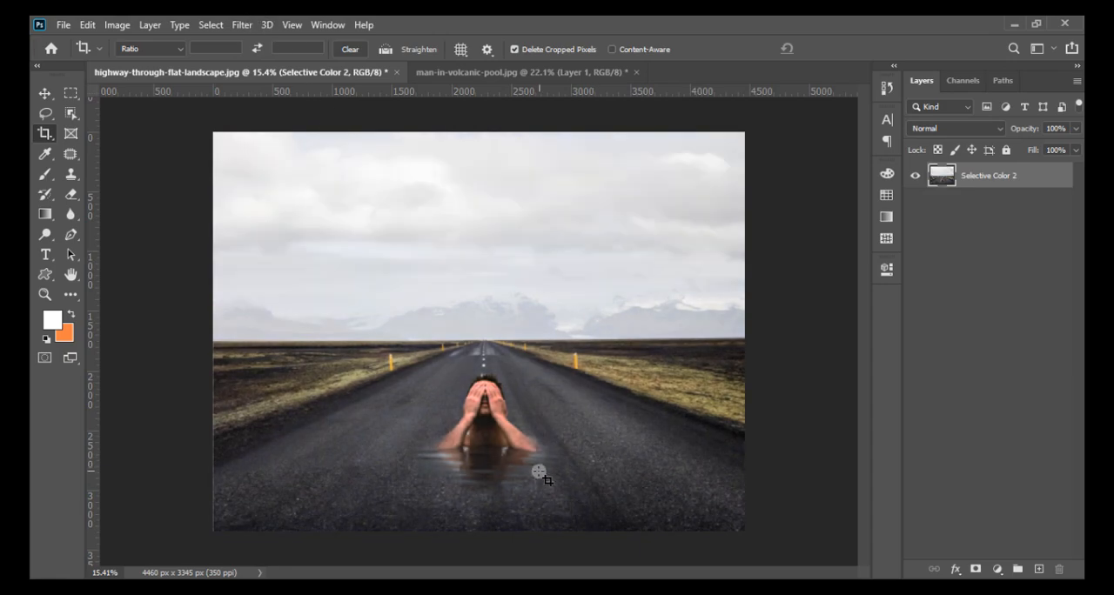
- Reopen the merged image in the Camera Raw Filter and split-tone the shadows with Hue 191 and Saturation 9
scroll(508, 496, "up", 1)
scroll(513, 485, "up", 3)
scroll(521, 450, "down", 5)
left_click(241, 24)
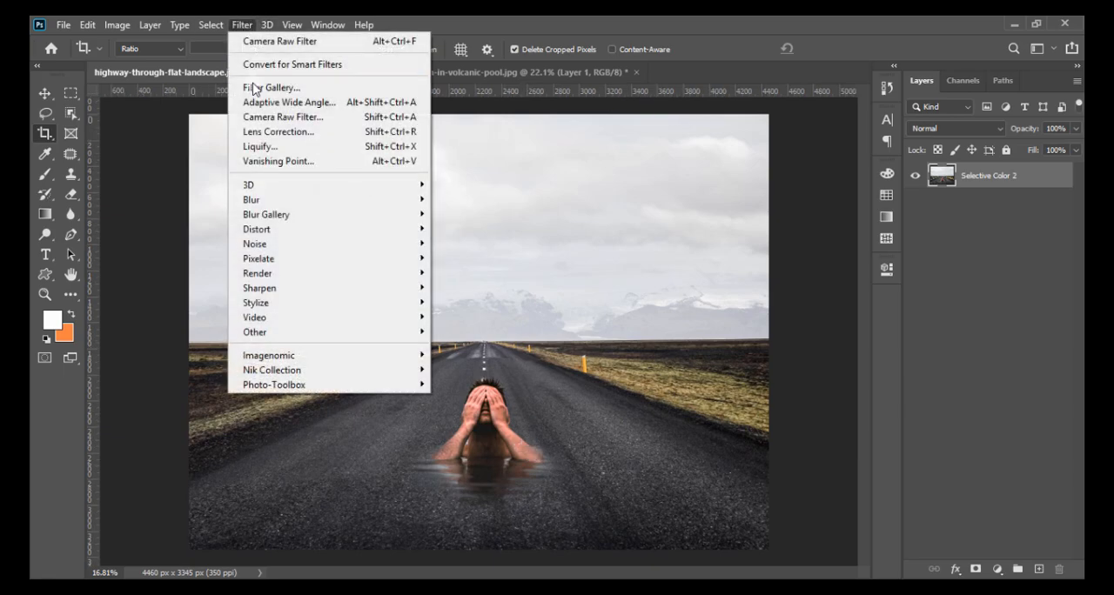
left_click(285, 119)
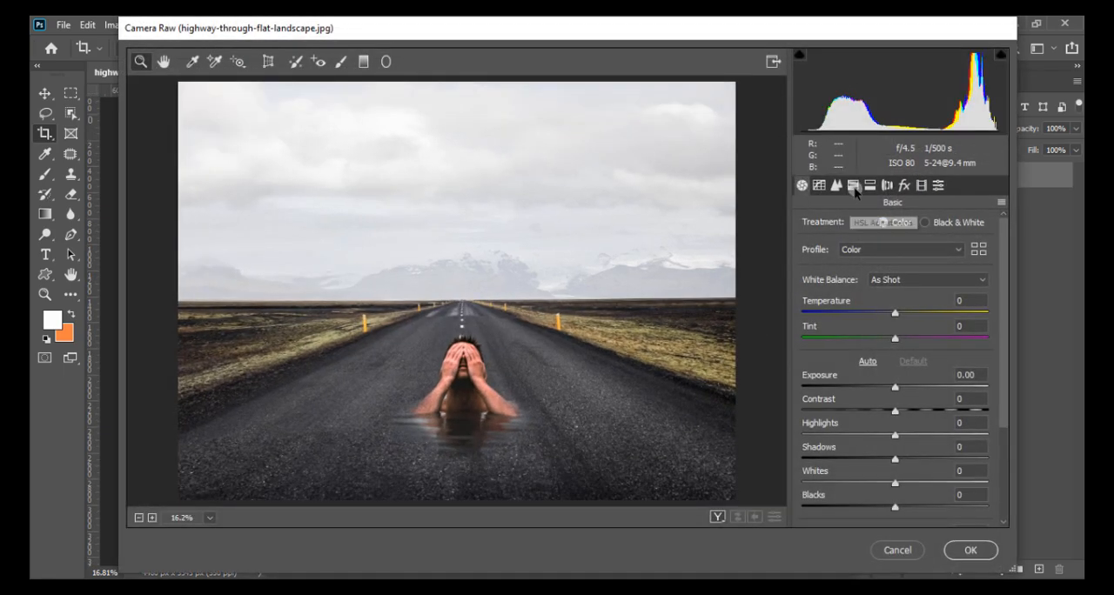
left_click(854, 188)
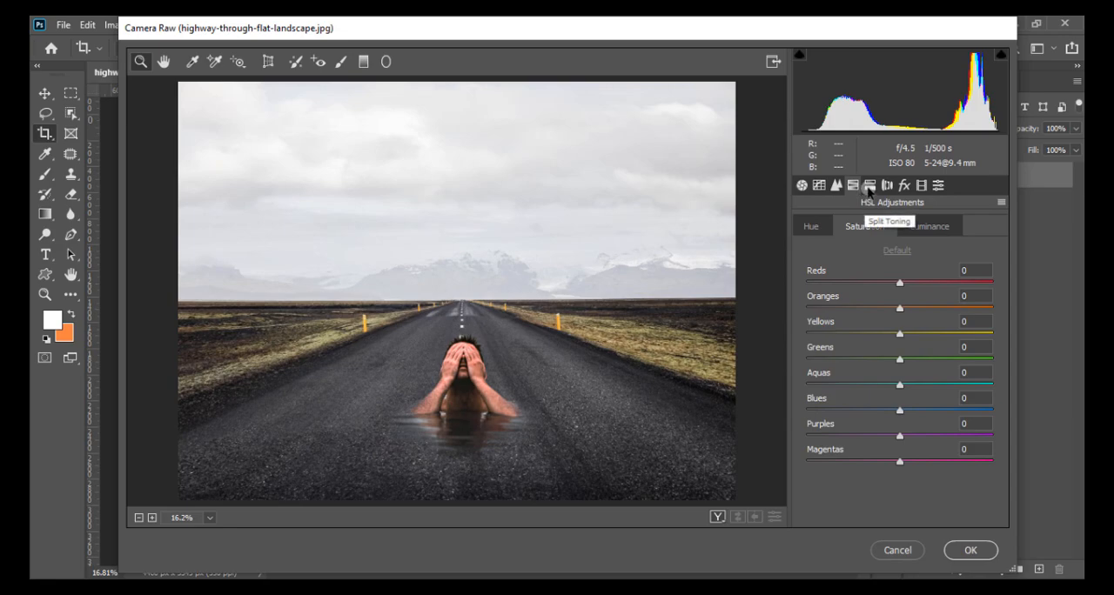
left_click(870, 188)
left_click_drag(817, 387, 904, 369)
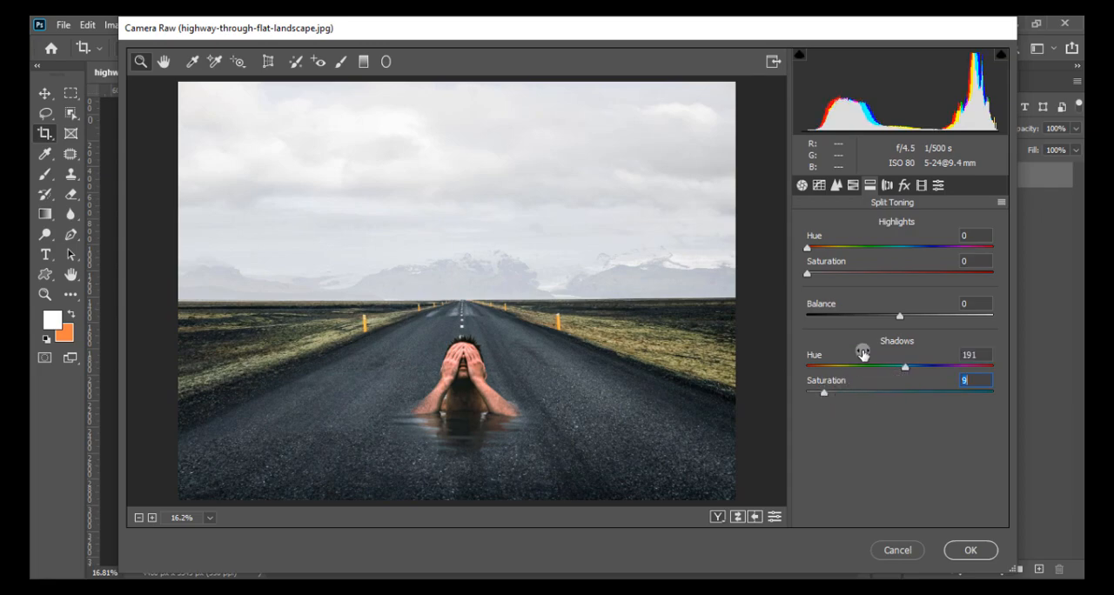
- Split-tone the highlights with Hue 29 and Saturation 17, set Balance to -100, and apply the filter
left_click_drag(808, 274, 820, 213)
left_click_drag(823, 274, 839, 276)
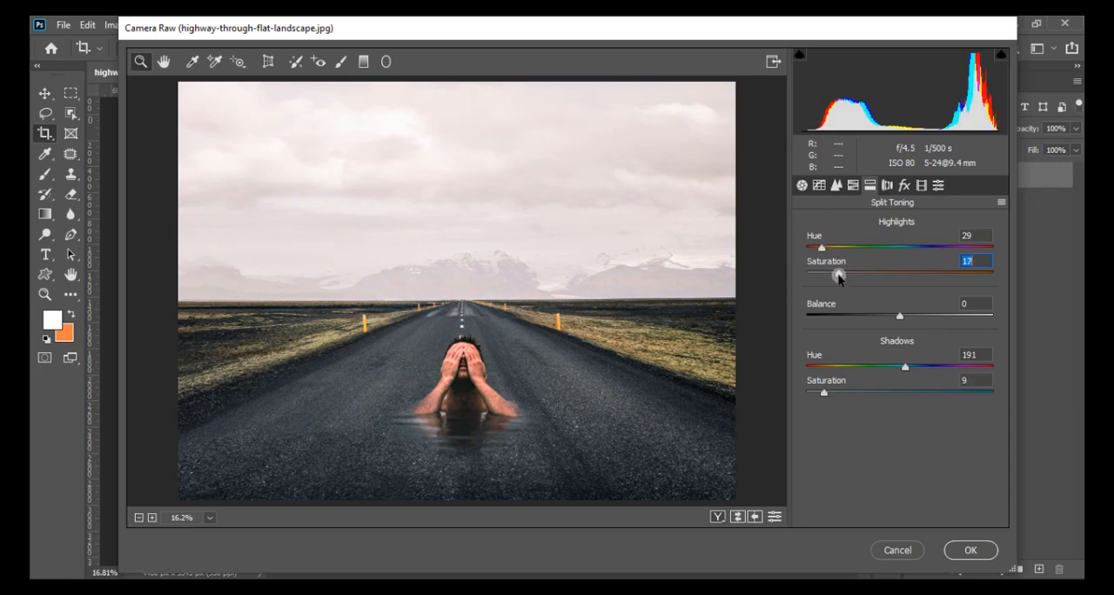
left_click_drag(857, 316, 789, 309)
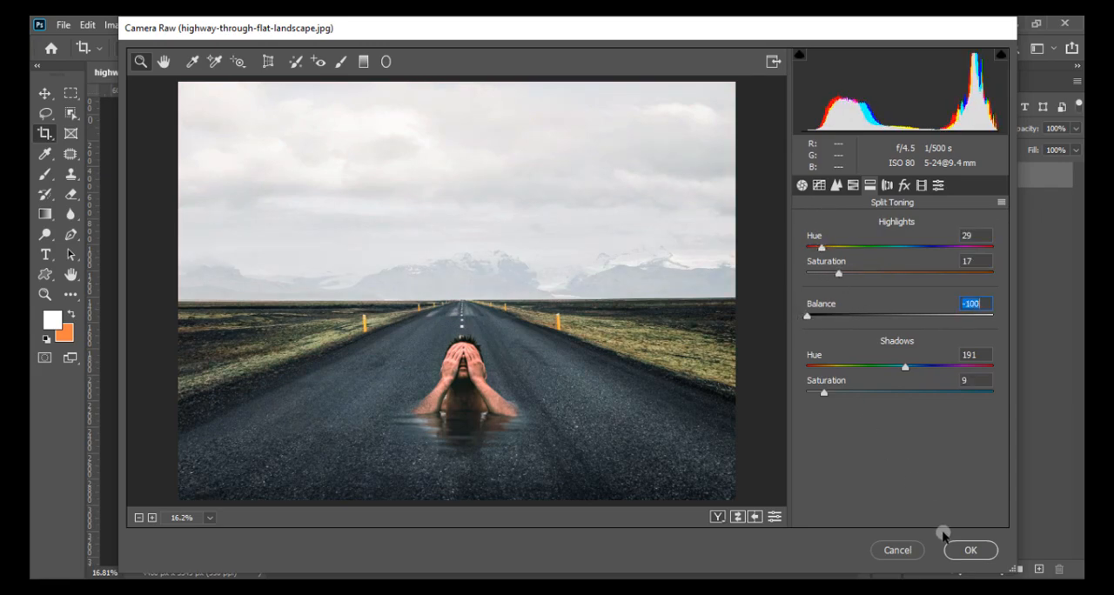
left_click(962, 549)
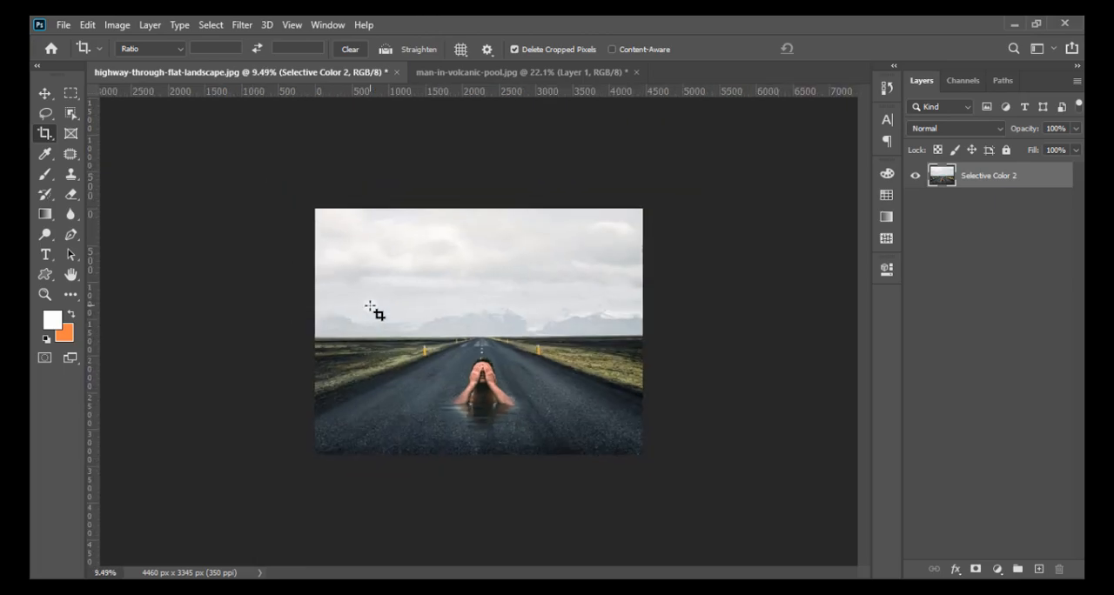
- Add a Color Lookup adjustment layer using the HorrorBlue.3DL 3DLUT file
key("ctrl+0")
left_click(997, 569)
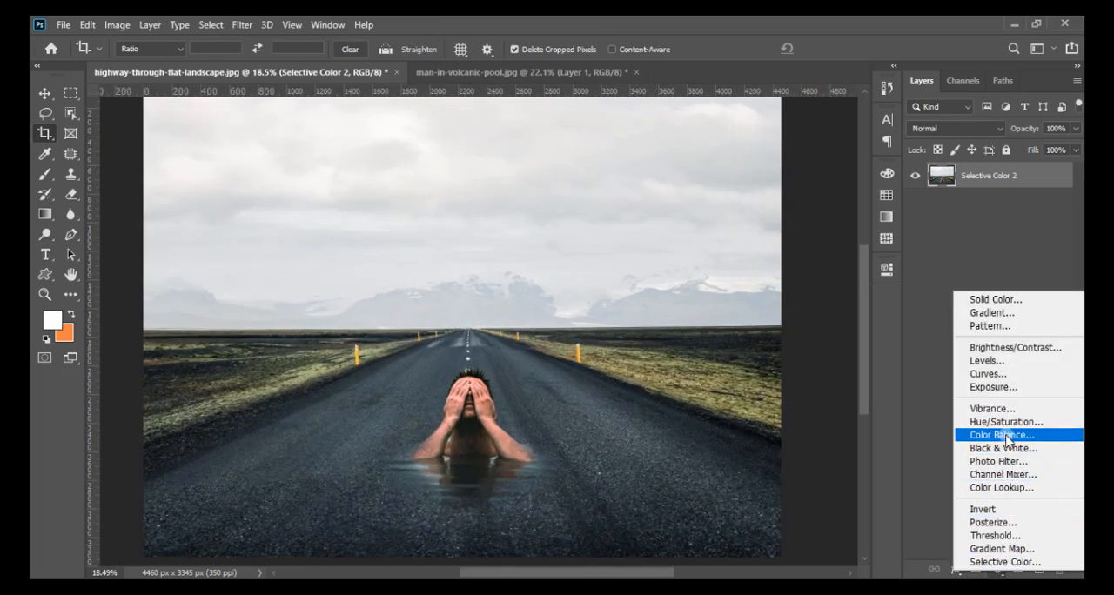
left_click(1000, 487)
left_click(751, 317)
left_click(748, 376)
key("Up")
key("Up")
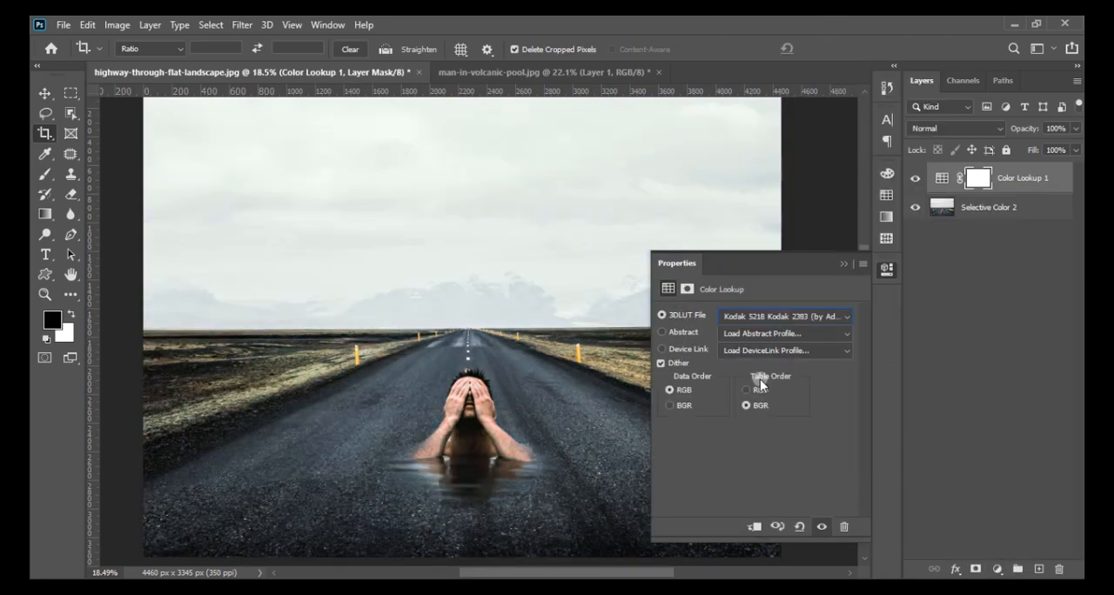
key("Up")
key("Up")
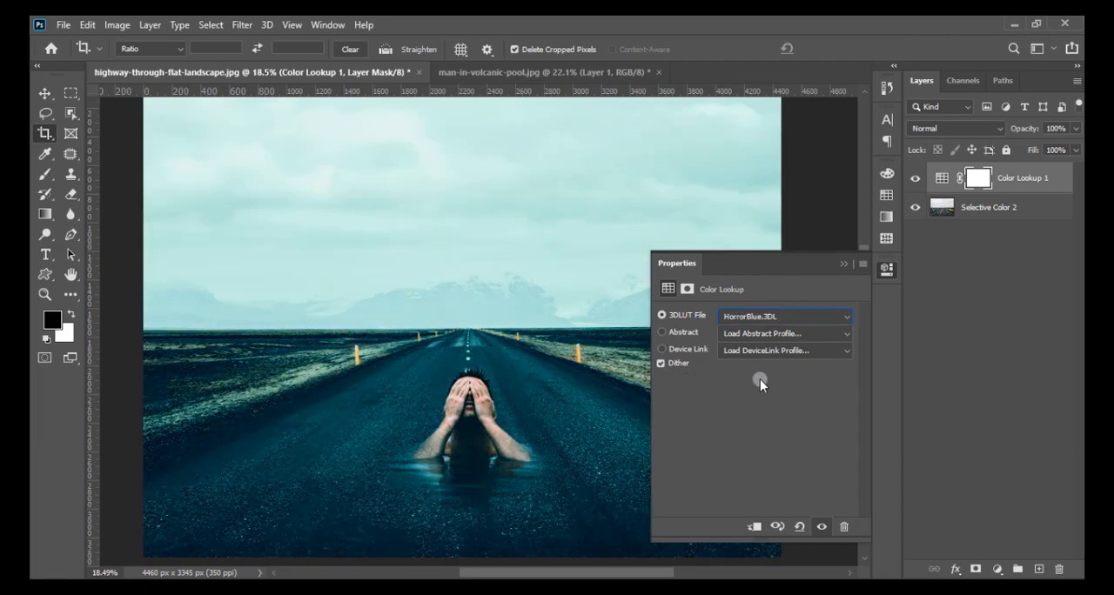
- Lower the Color Lookup layer's opacity to 13% and check the blend around the man
left_click(842, 268)
left_click(1075, 128)
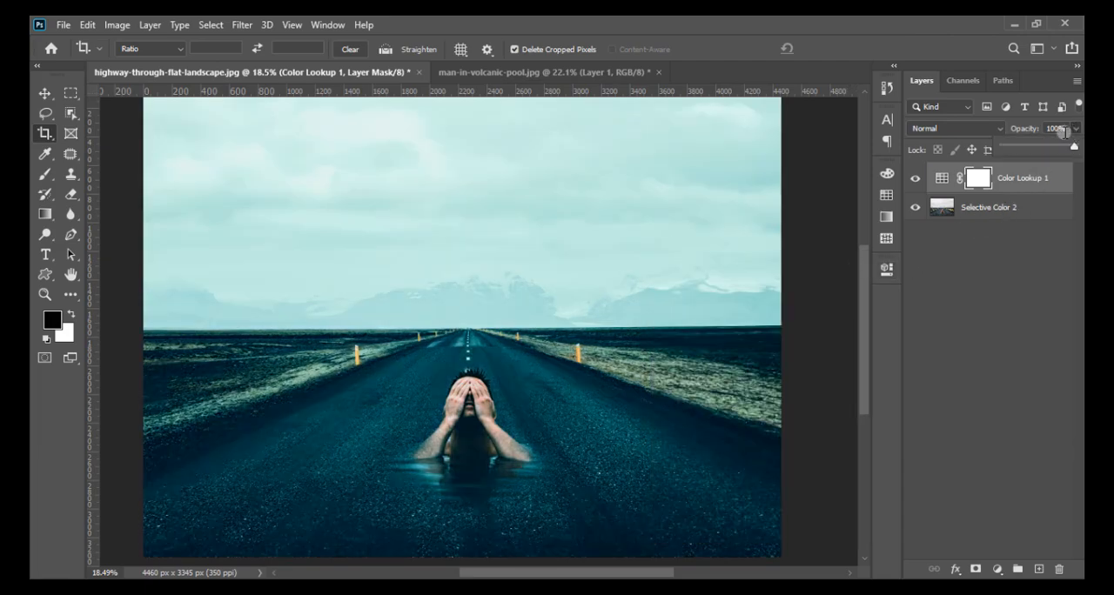
left_click(1014, 150)
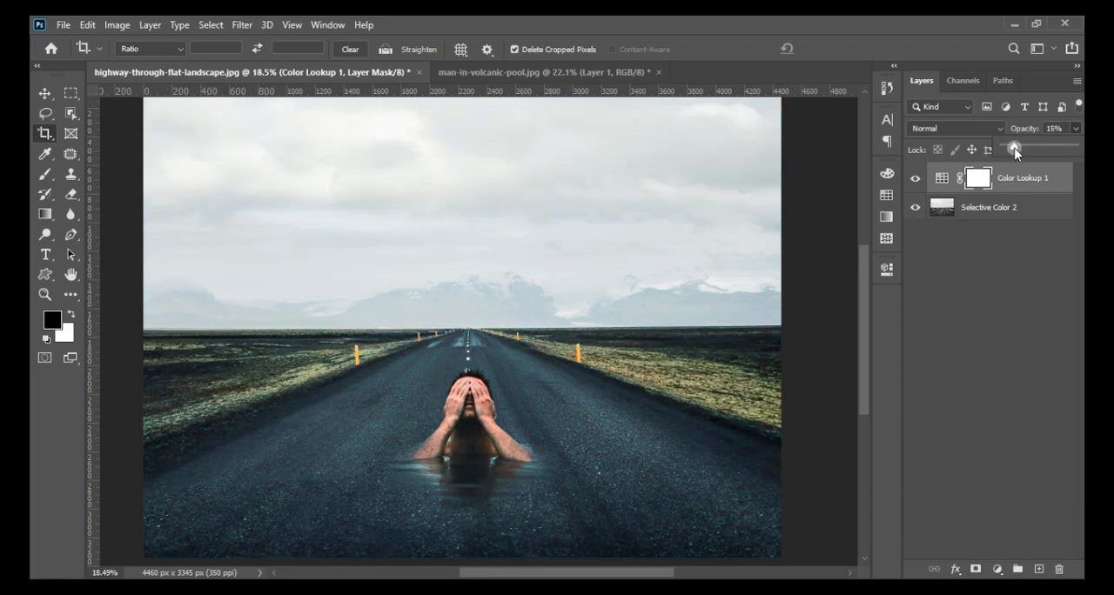
scroll(609, 251, "down", 2)
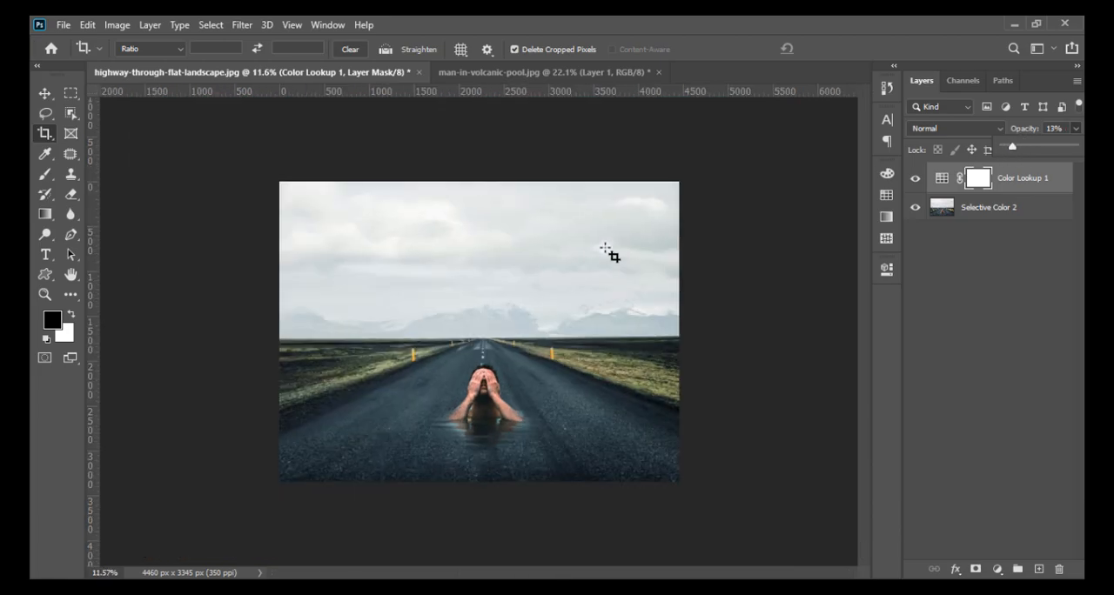
scroll(632, 473, "up", 3)
scroll(563, 487, "up", 2)
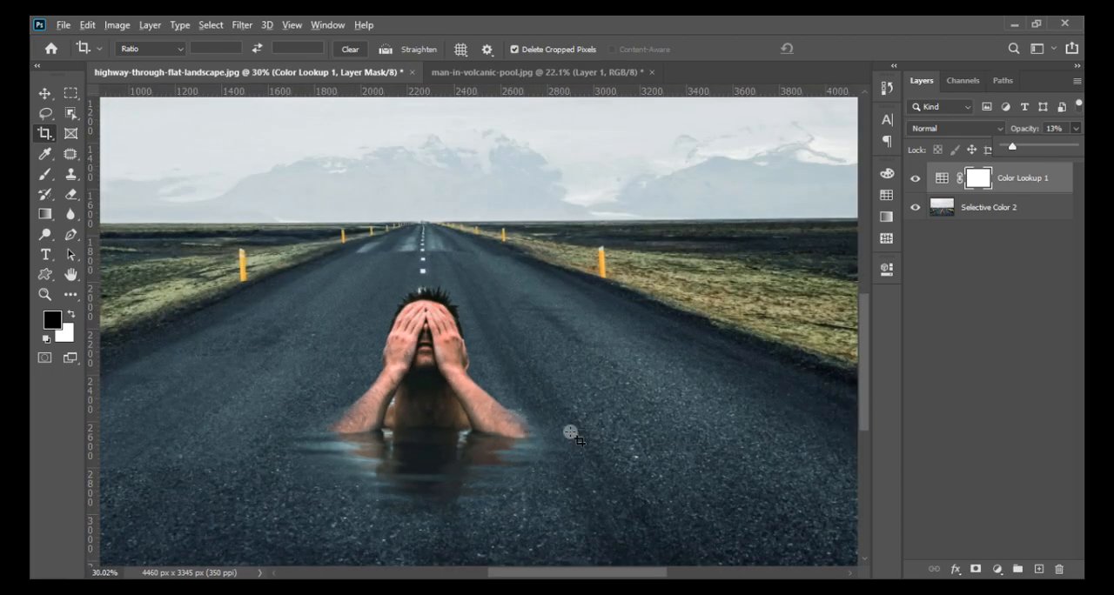
scroll(579, 435, "down", 1)
scroll(578, 435, "down", 1)
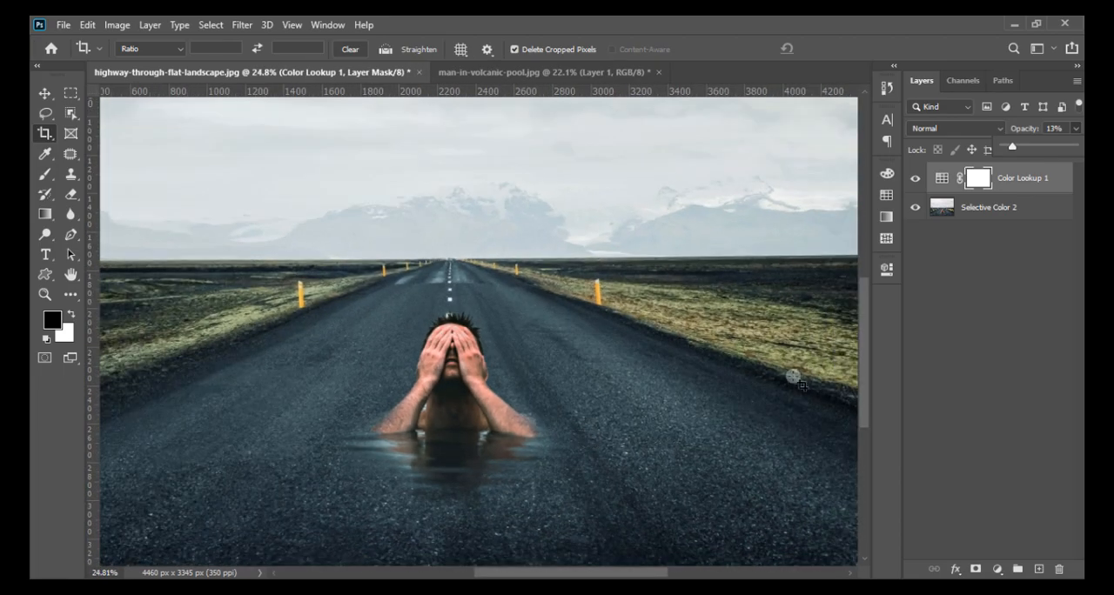
- Merge the visible layers into one and check the whole image
right_click(1021, 214)
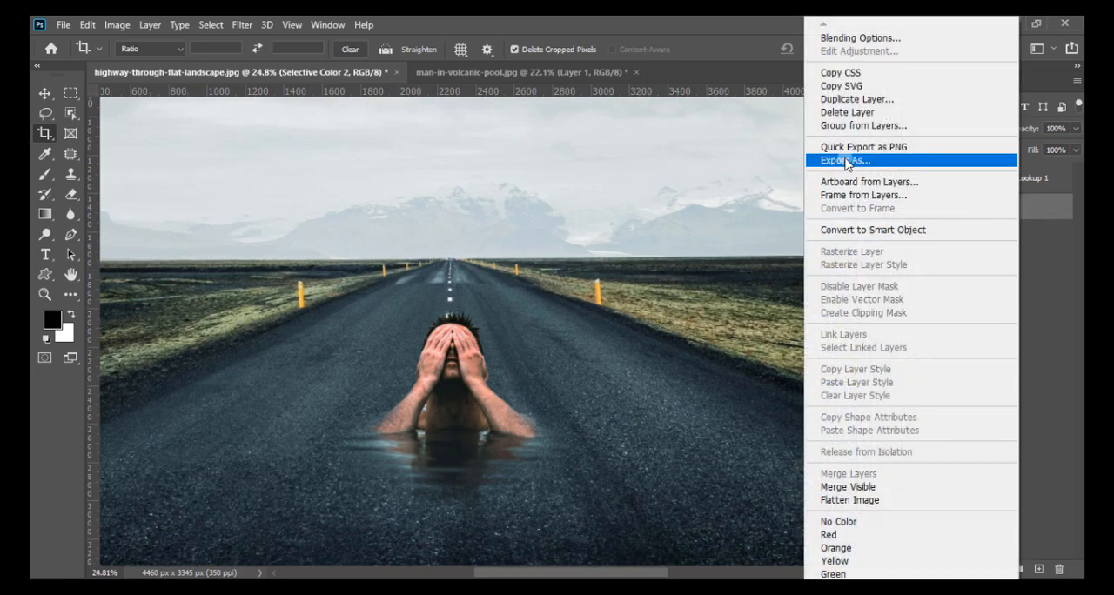
left_click(848, 485)
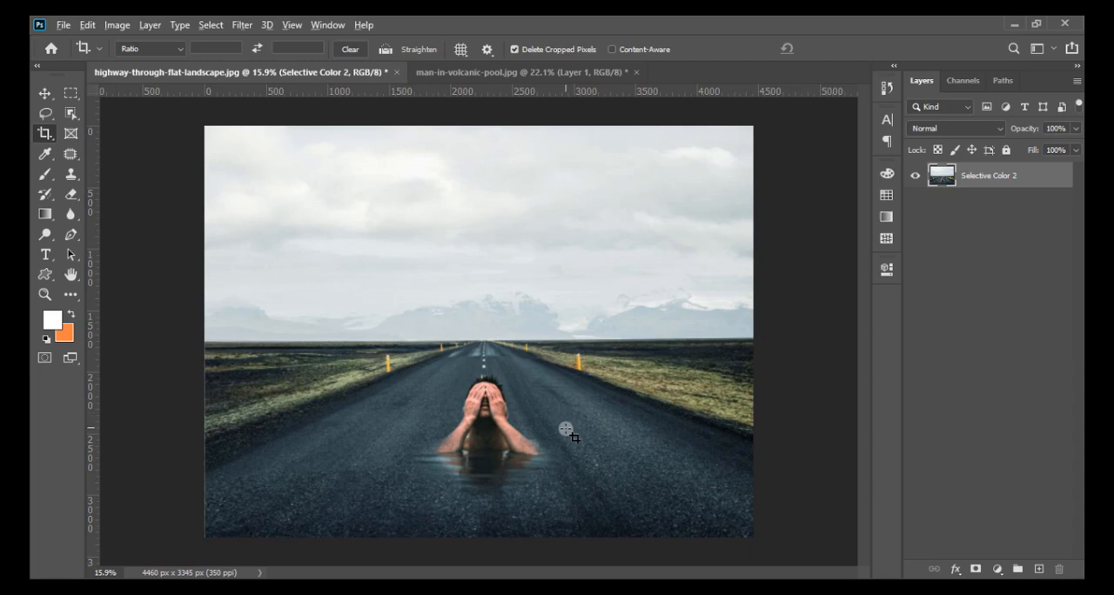
scroll(535, 457, "up", 2)
scroll(459, 396, "down", 1)
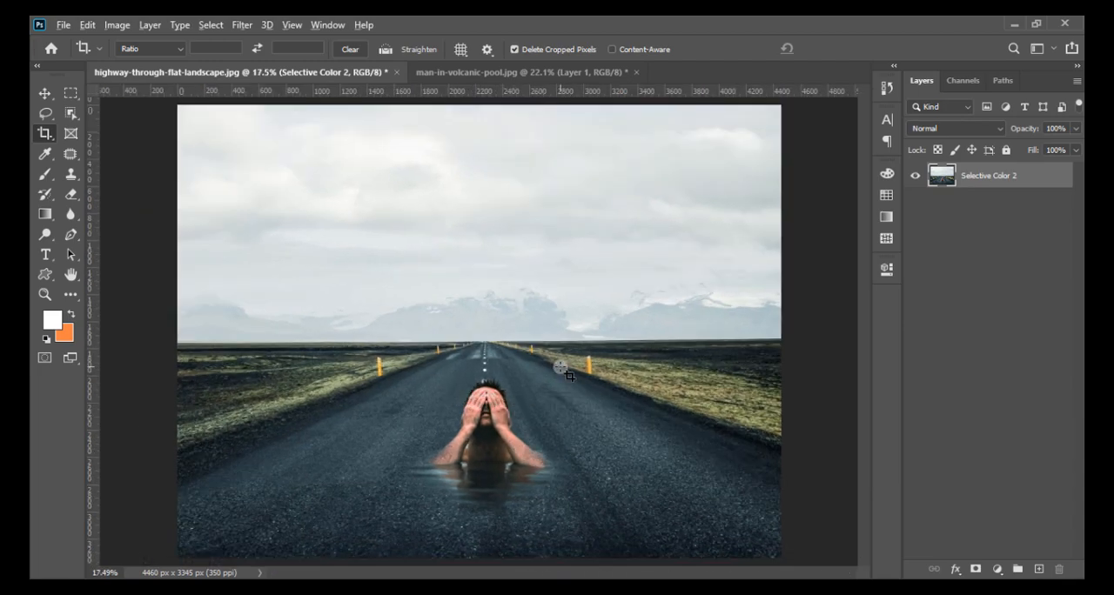
scroll(609, 387, "down", 1)
- Open the Camera Raw Filter on the merged layer and set the Post Crop Vignetting Amount to -51
left_click(245, 24)
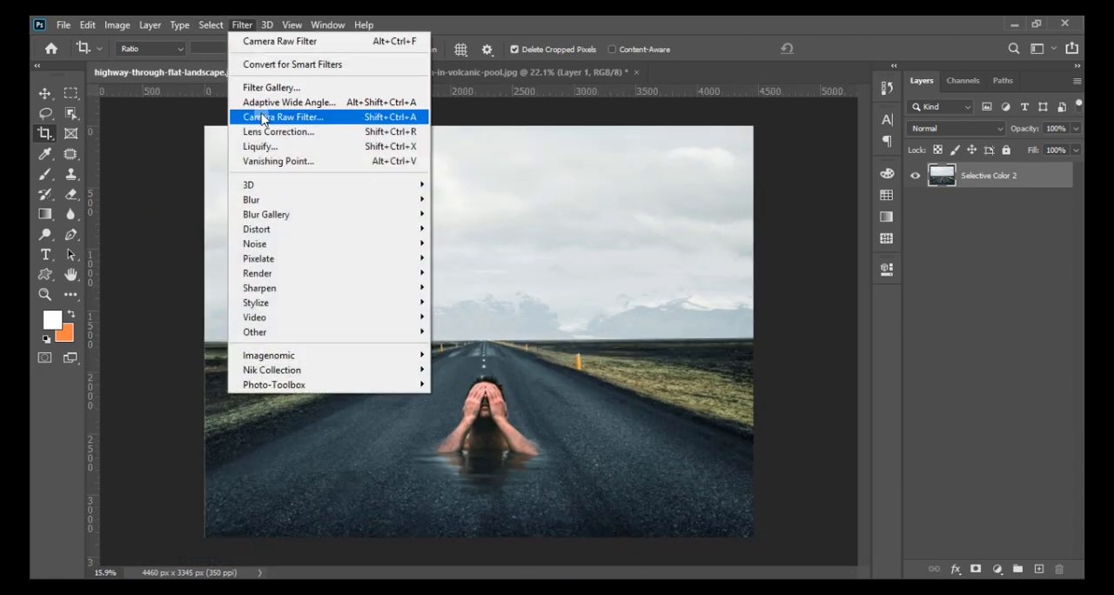
left_click(287, 112)
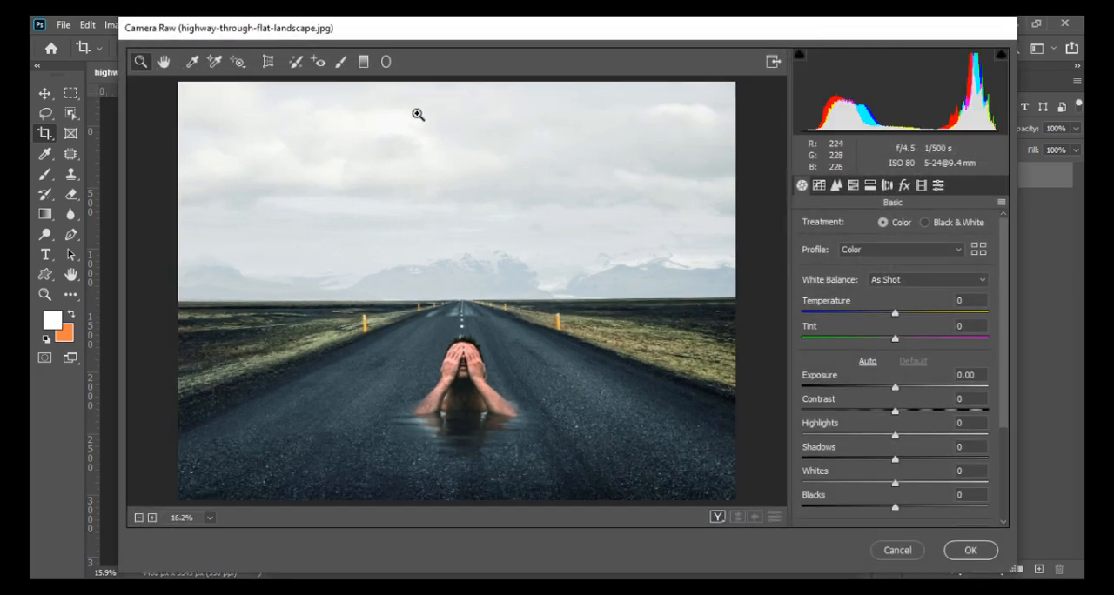
left_click(869, 185)
left_click(836, 186)
left_click(853, 186)
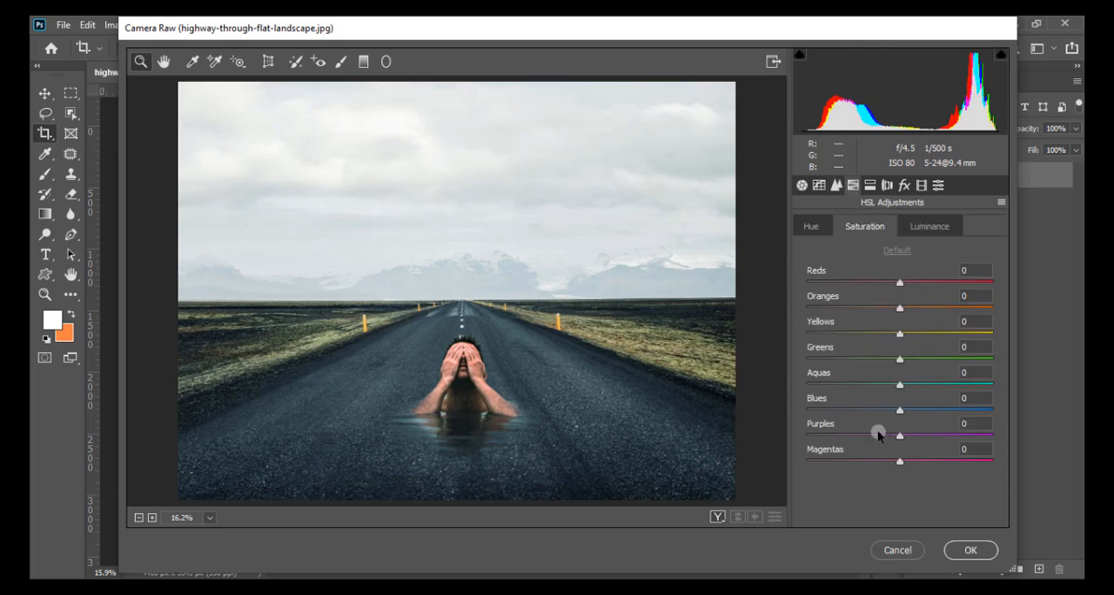
left_click(901, 185)
left_click_drag(879, 378, 849, 383)
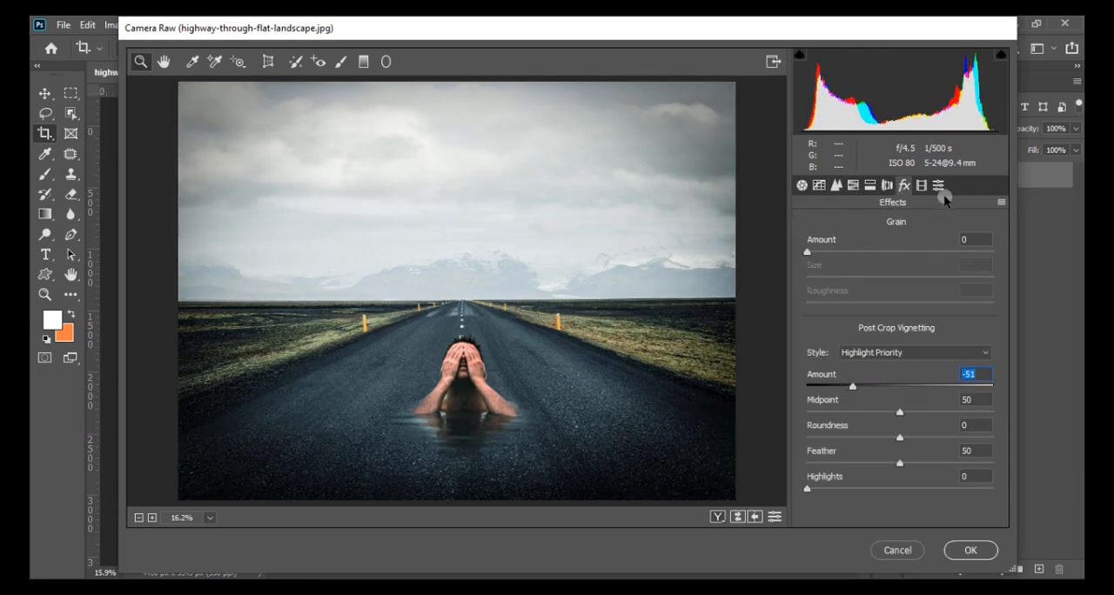
- Lower the Highlights of the parametric Tone Curve to -47
left_click(853, 186)
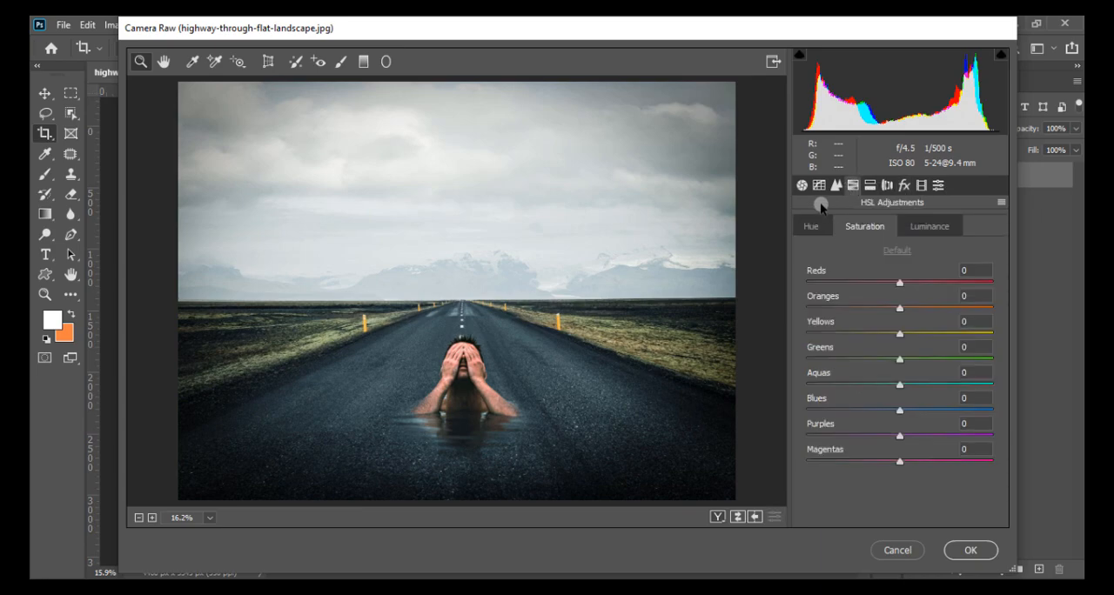
left_click(816, 187)
left_click_drag(884, 478, 849, 485)
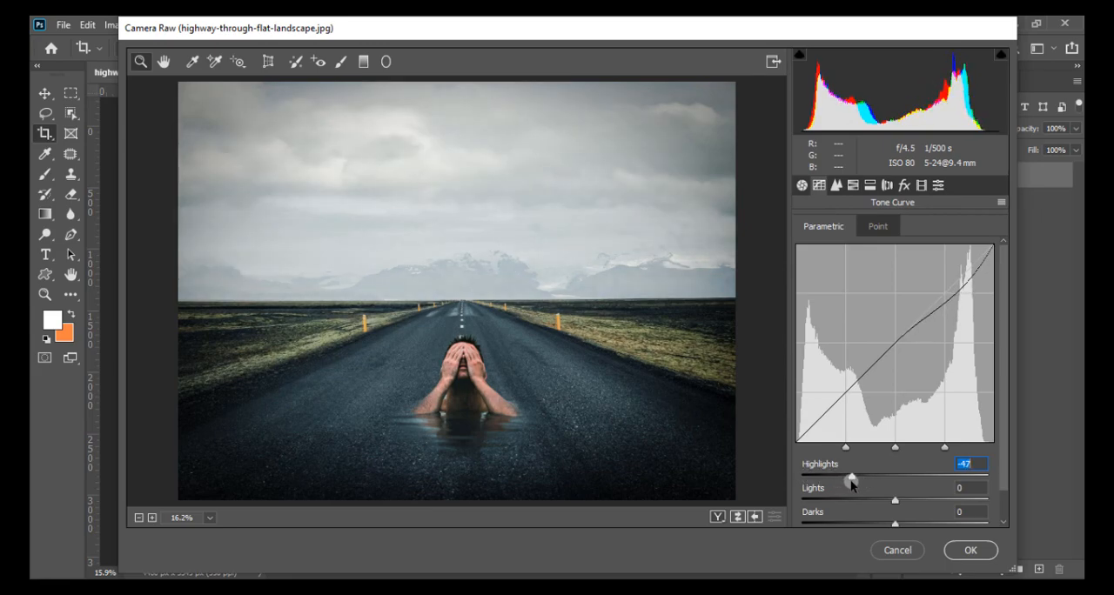
- Set the basic adjustments to Temperature +4, Tint -7 and Blacks -1
left_click(801, 185)
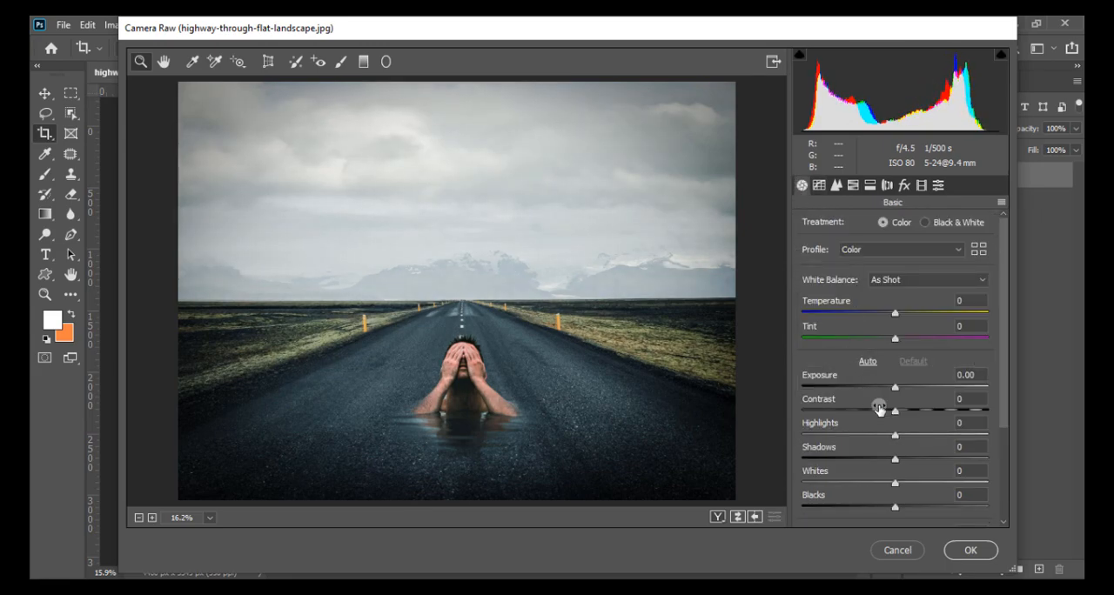
left_click_drag(894, 312, 892, 339)
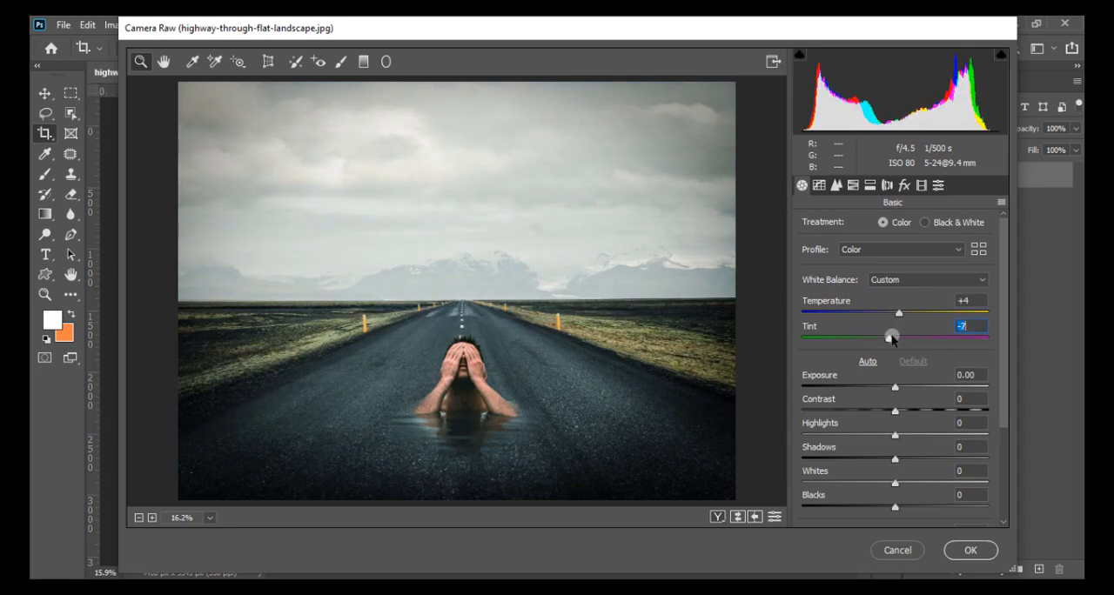
left_click_drag(895, 389, 895, 411)
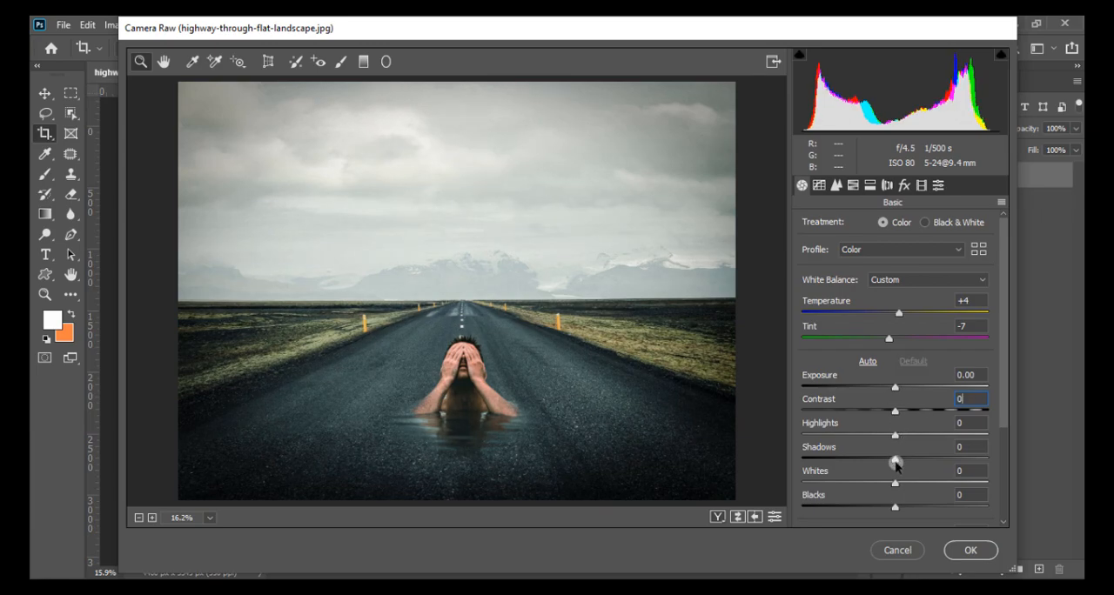
scroll(896, 461, "down", 2)
left_click_drag(896, 437, 896, 442)
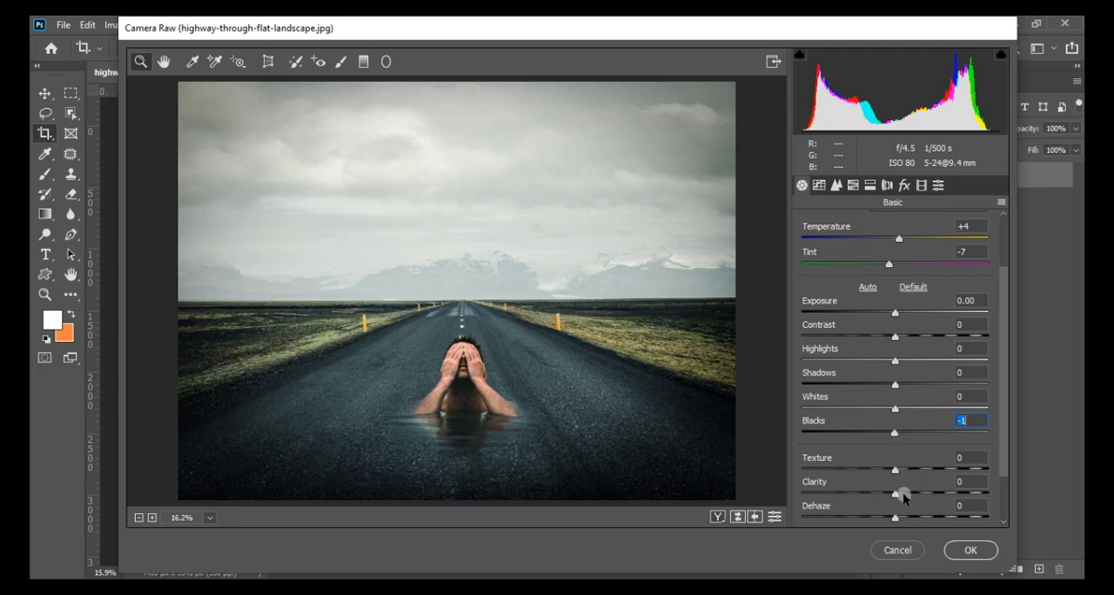
- Split-tone the shadows with Hue 249 and Saturation 4, apply the filter, and check the image
left_click(853, 184)
left_click(870, 185)
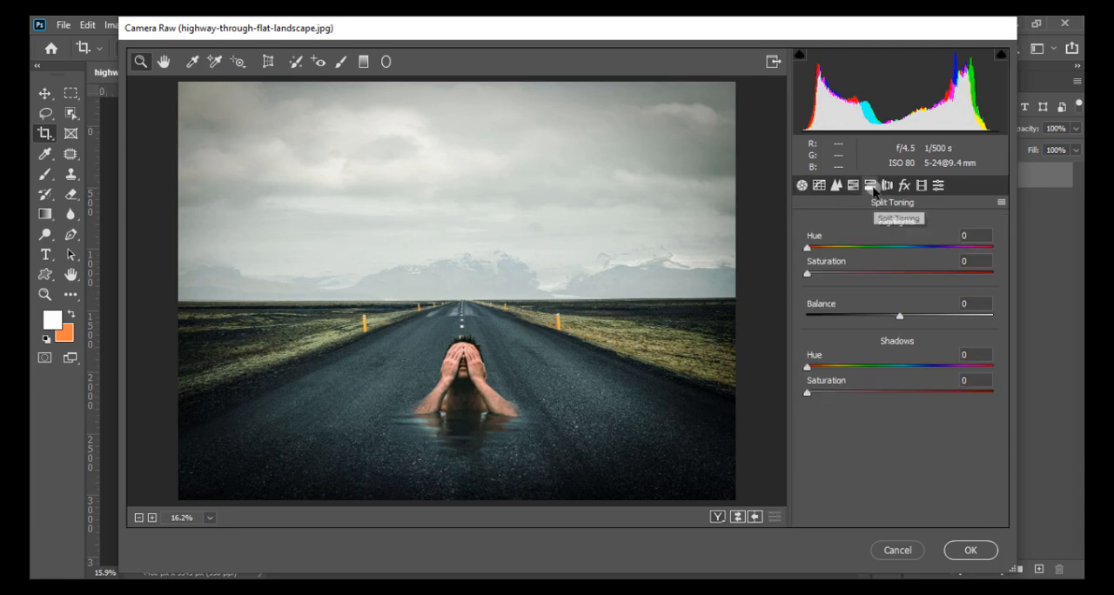
left_click_drag(814, 391, 814, 391)
left_click_drag(808, 366, 964, 369)
left_click_drag(812, 392, 817, 395)
left_click_drag(968, 369, 936, 369)
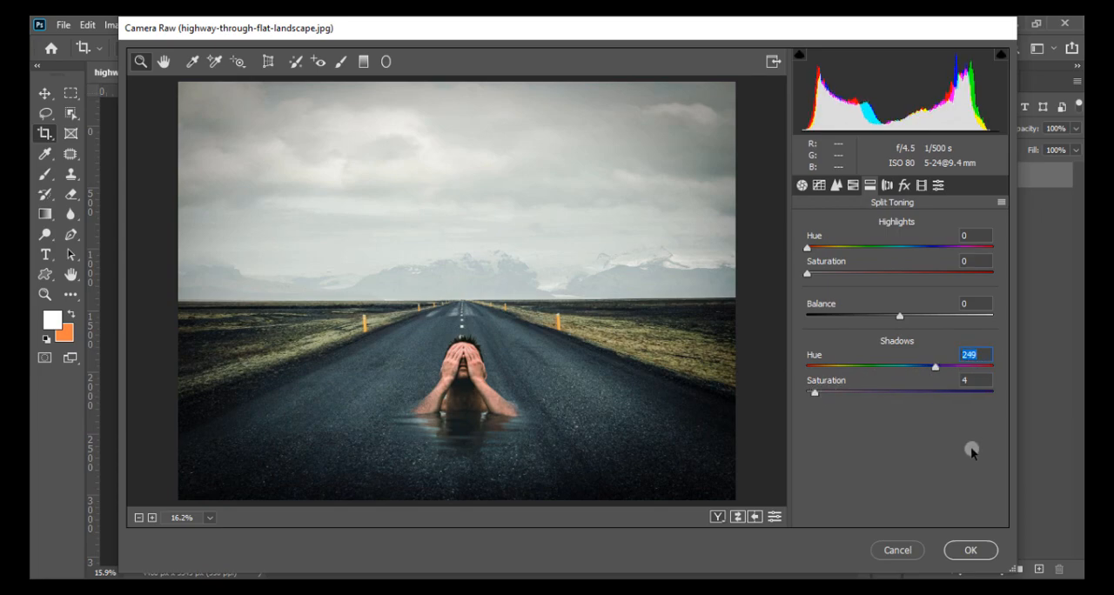
left_click(979, 550)
scroll(618, 435, "up", 3)
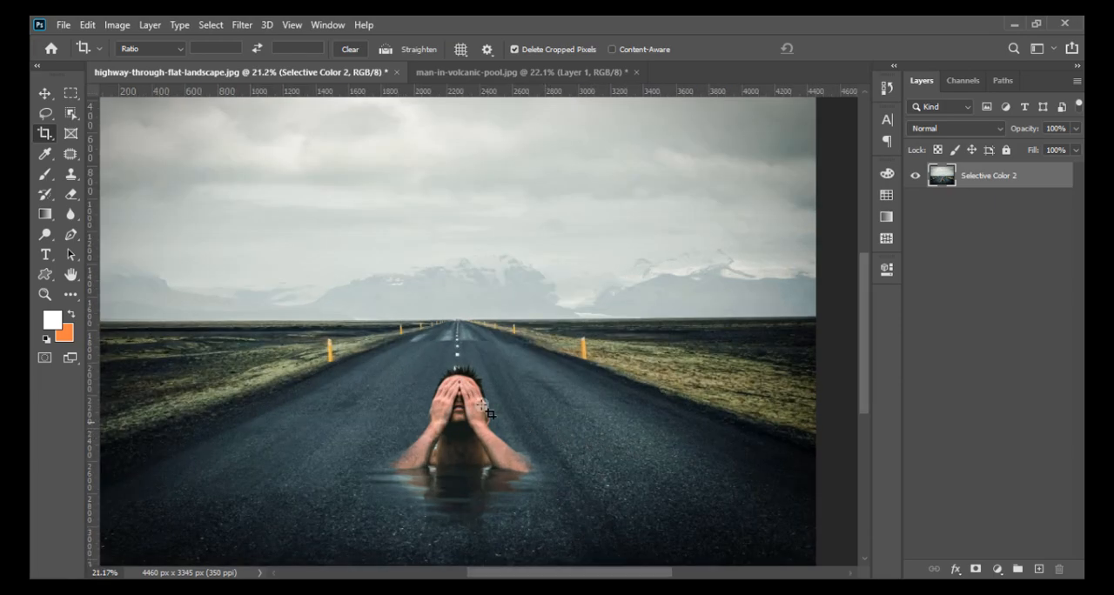
scroll(514, 418, "down", 5)
scroll(505, 353, "up", 2)
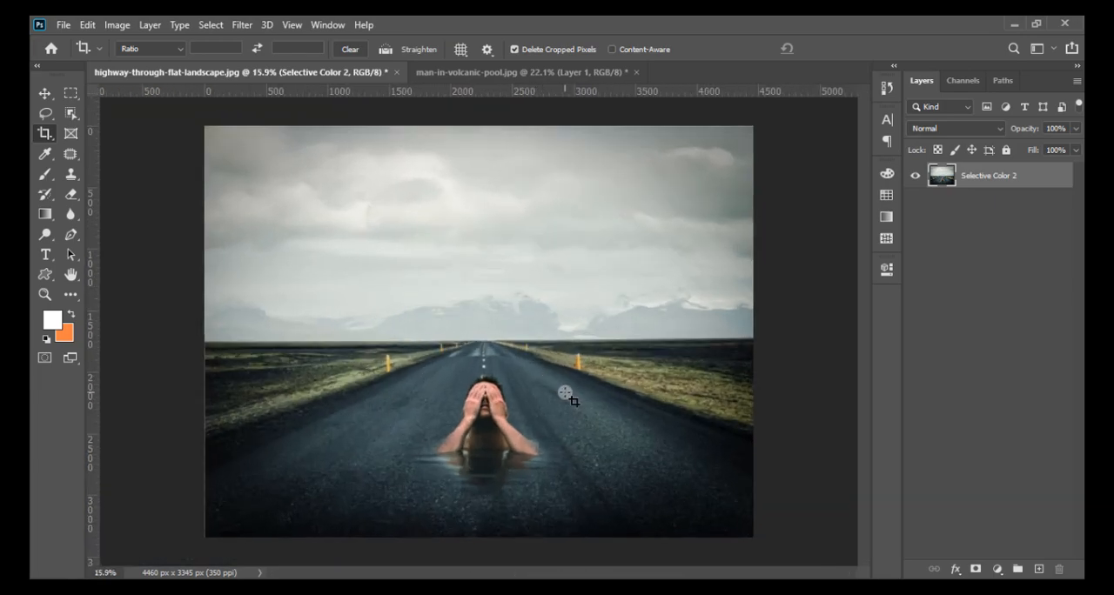
- Prepare a soft Brush of 1102 px with 0% hardness, using orange as the foreground color
left_click(43, 173)
left_click(73, 311)
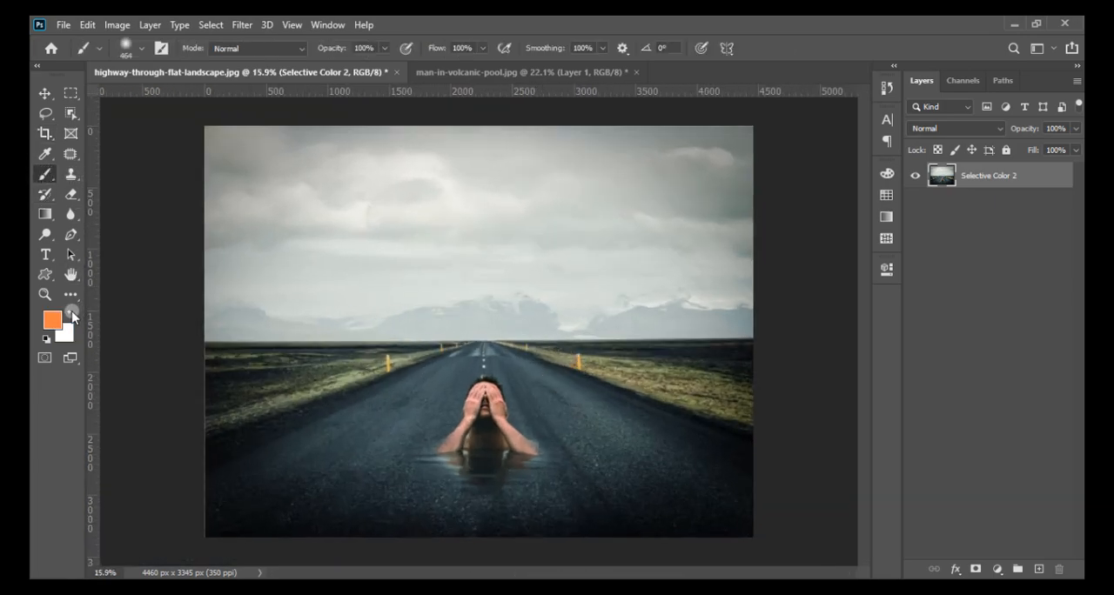
right_click(423, 269)
left_click_drag(570, 313, 592, 307)
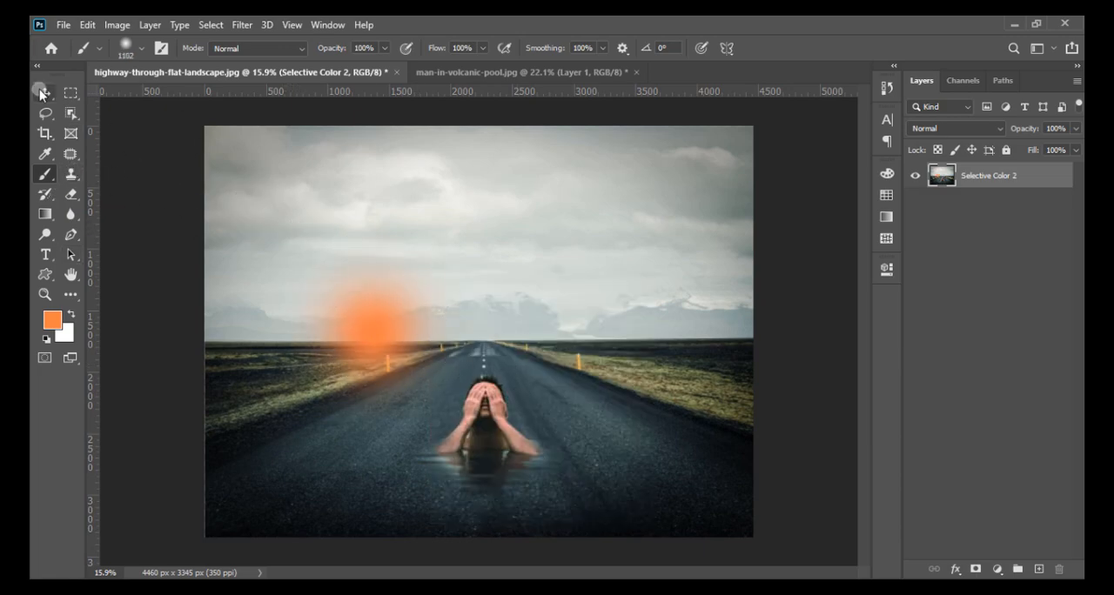
- Undo the orange dab on the merged layer and paint one on a new layer, at the horizon left of the road
left_click(41, 93)
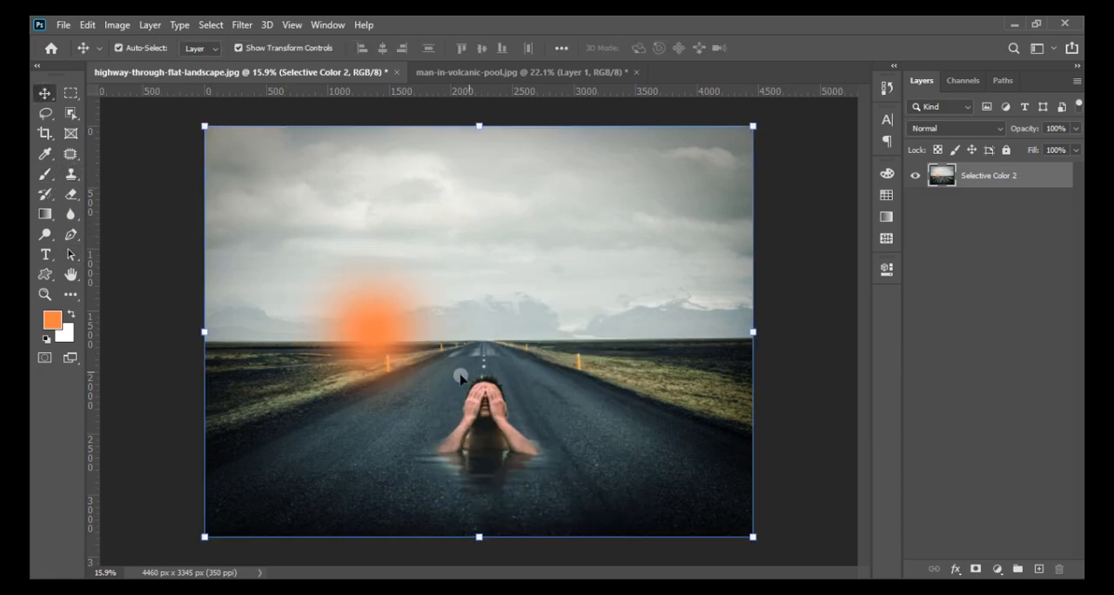
key("ctrl+z")
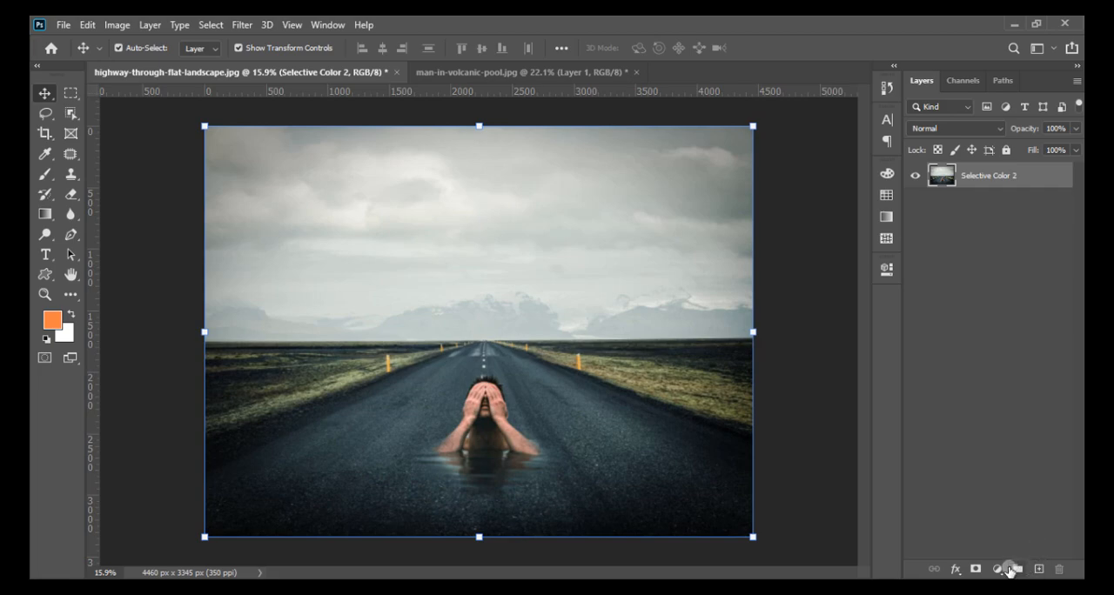
left_click(1038, 569)
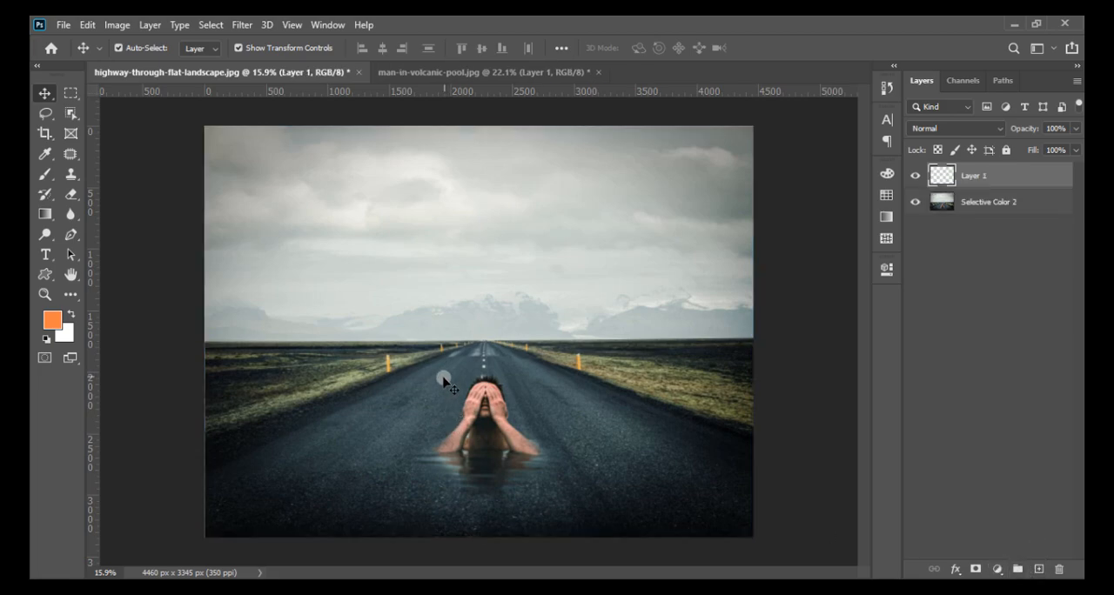
left_click(47, 176)
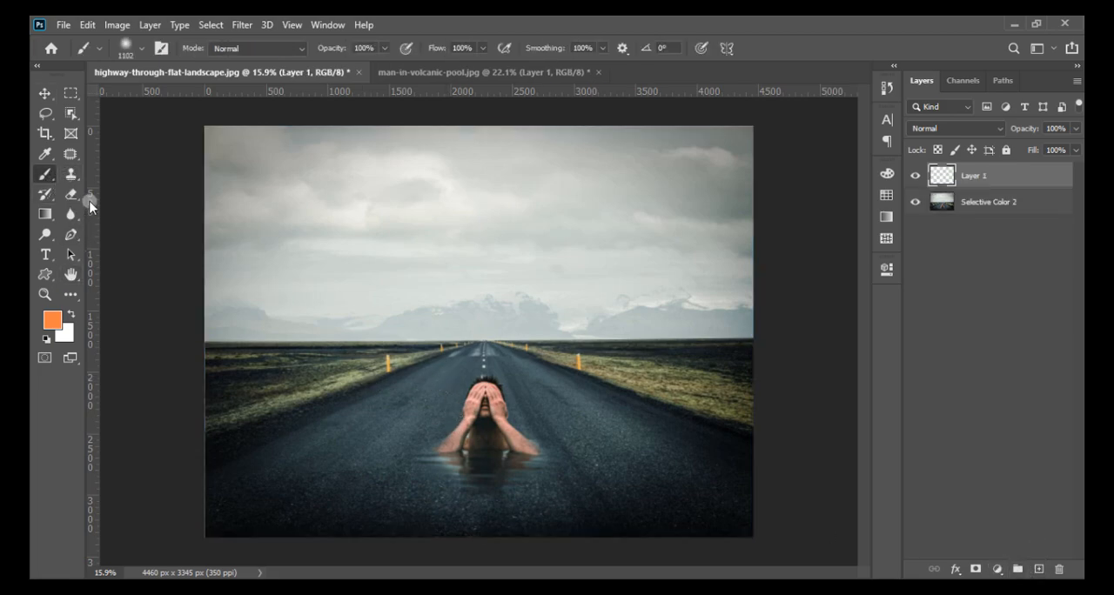
left_click(409, 327)
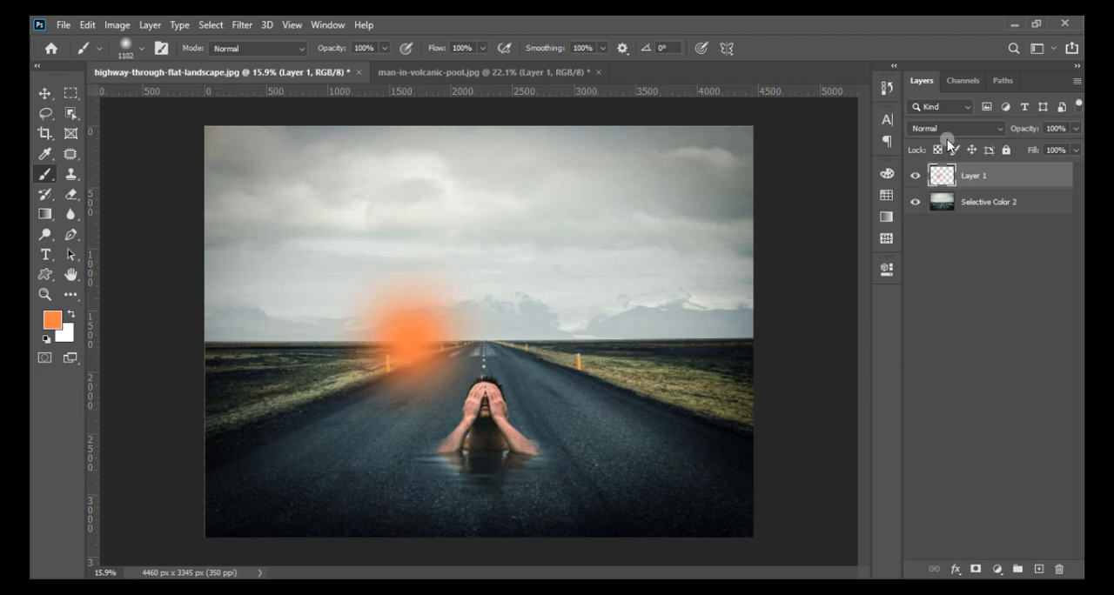
- Blend the orange dab layer in Screen mode and enlarge it into a wide glow over the horizon left of the road
left_click(948, 129)
left_click(938, 259)
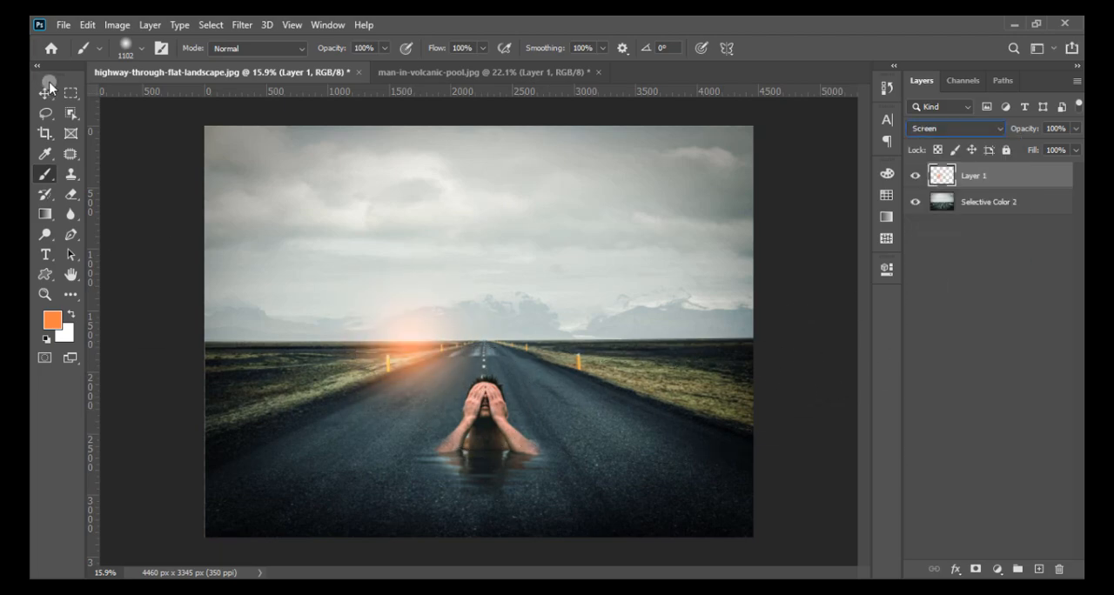
left_click(46, 94)
left_click_drag(552, 471, 621, 520)
left_click_drag(319, 393, 324, 352)
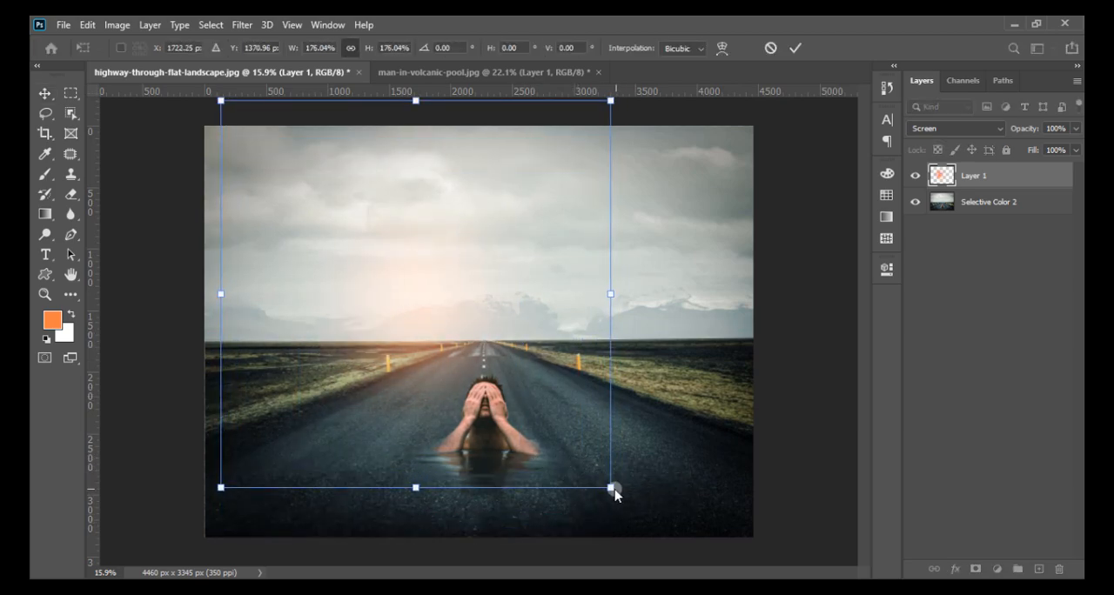
left_click_drag(613, 489, 653, 511)
left_click_drag(431, 435, 427, 422)
left_click(794, 48)
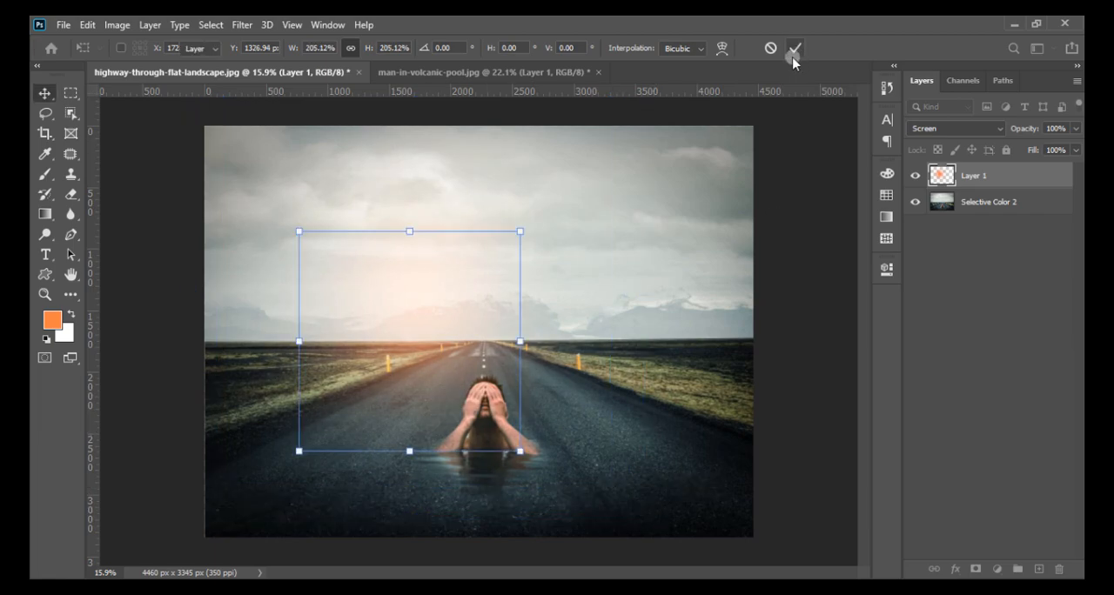
- Apply Levels to the glow layer with a black input level of 21 and check the whole image
left_click(118, 26)
mouse_move(229, 64)
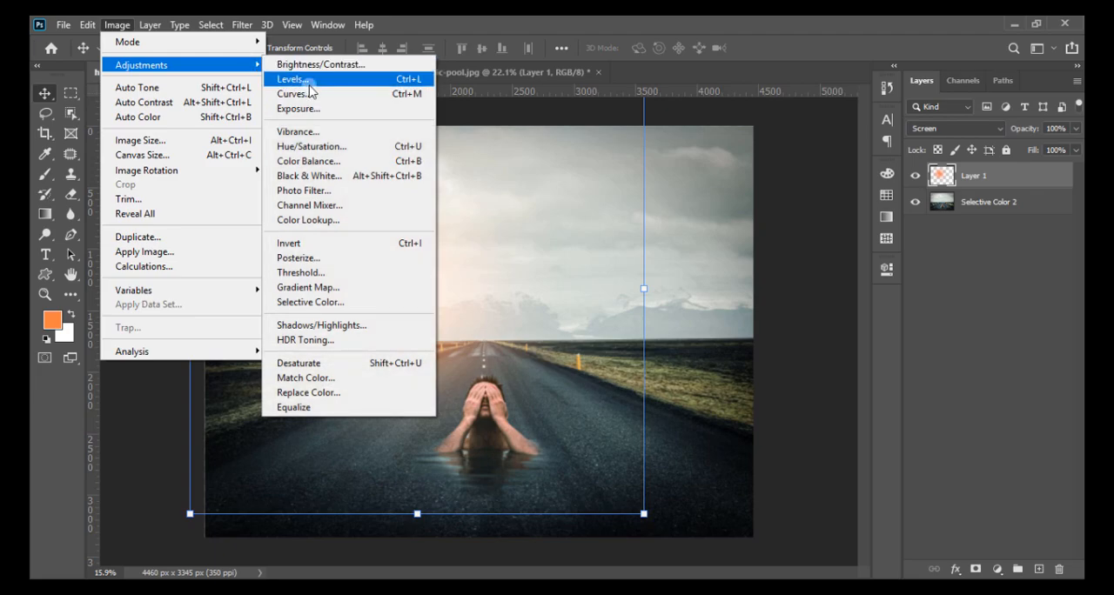
left_click(296, 80)
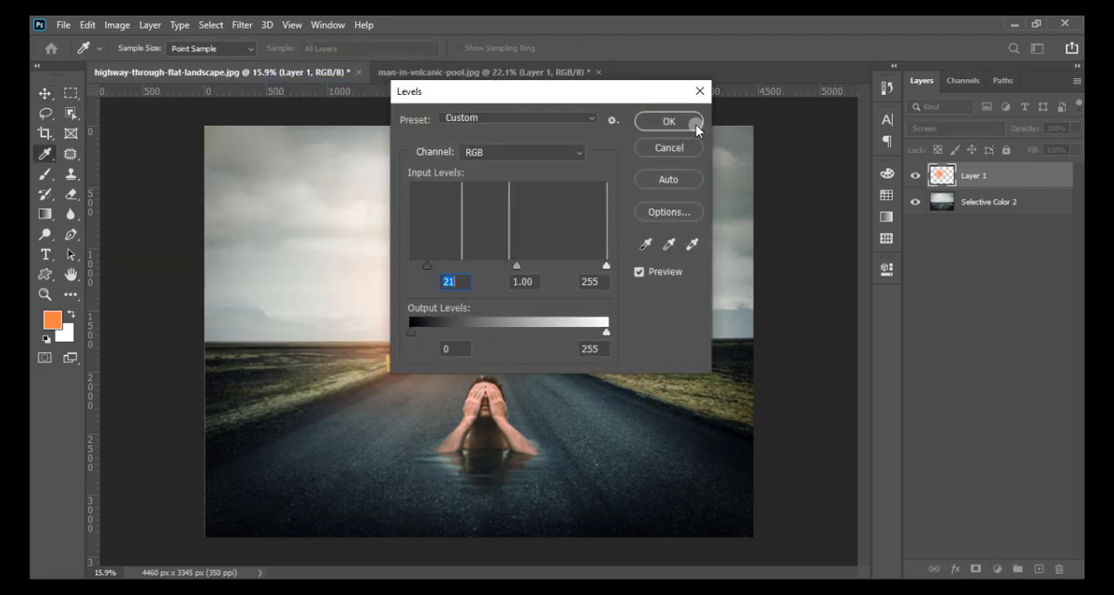
left_click(692, 123)
left_click(742, 334)
scroll(538, 461, "up", 3)
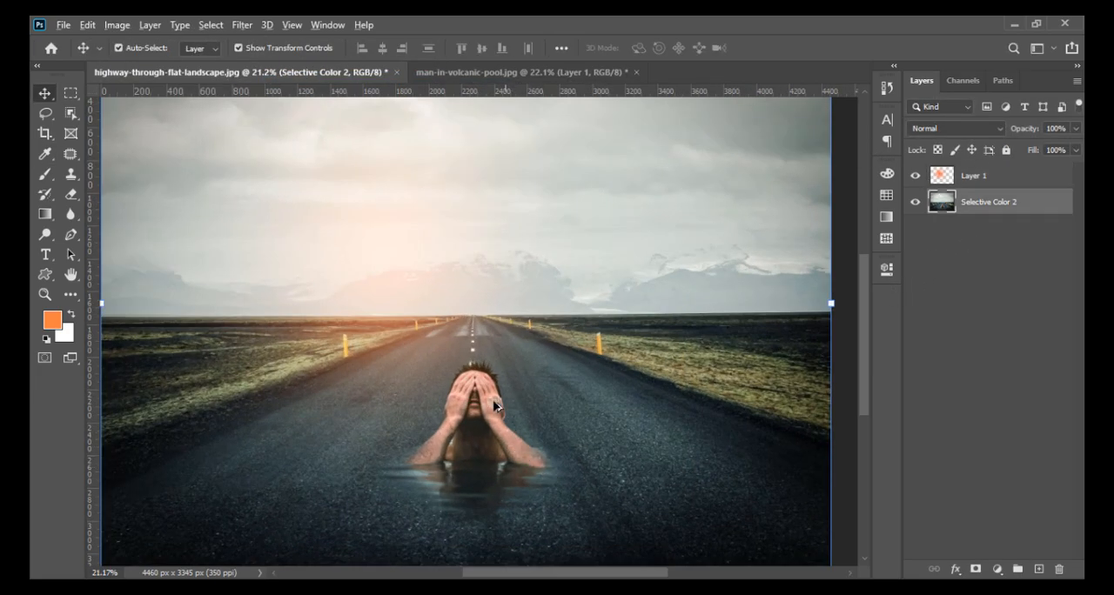
scroll(502, 410, "down", 4)
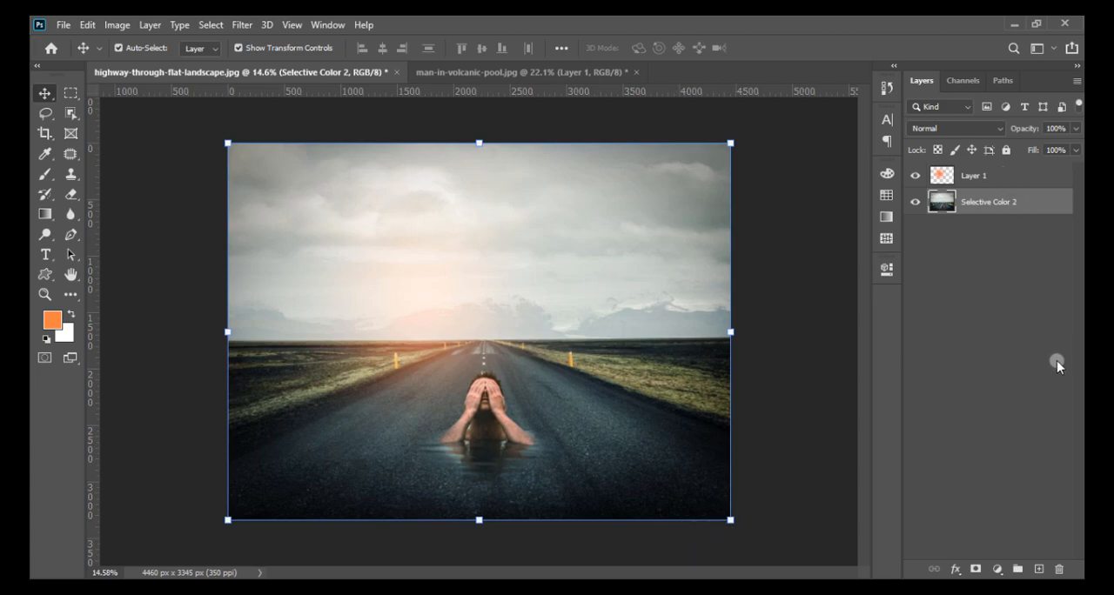
- Add a Selective Color adjustment above the merged image and set its Blacks to Cyan -5, Magenta 0 and Yellow -6
left_click(998, 569)
left_click(1005, 554)
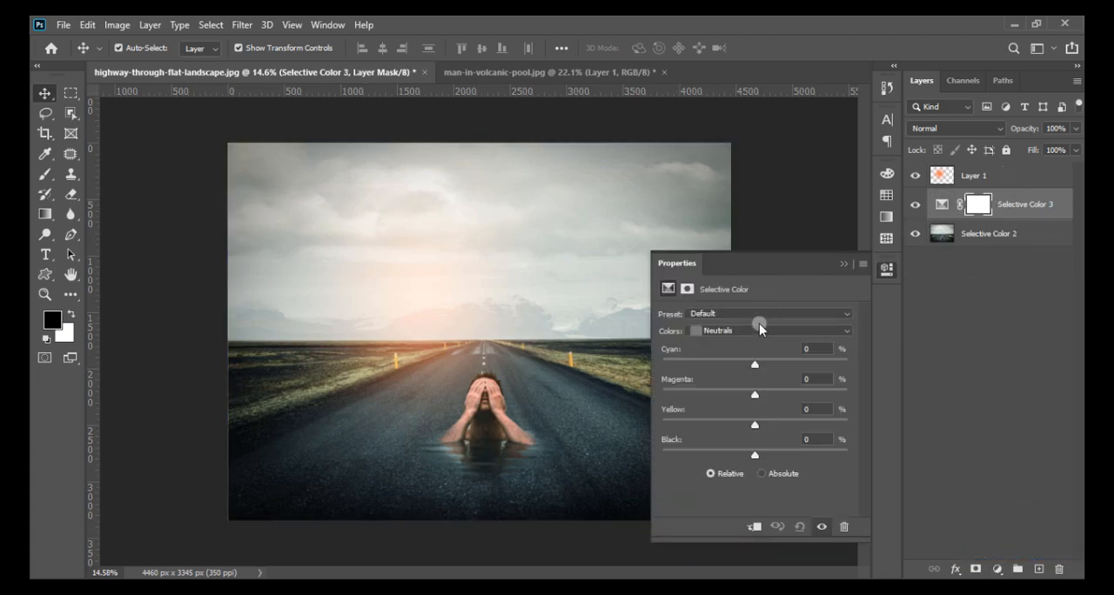
left_click(763, 331)
left_click(721, 442)
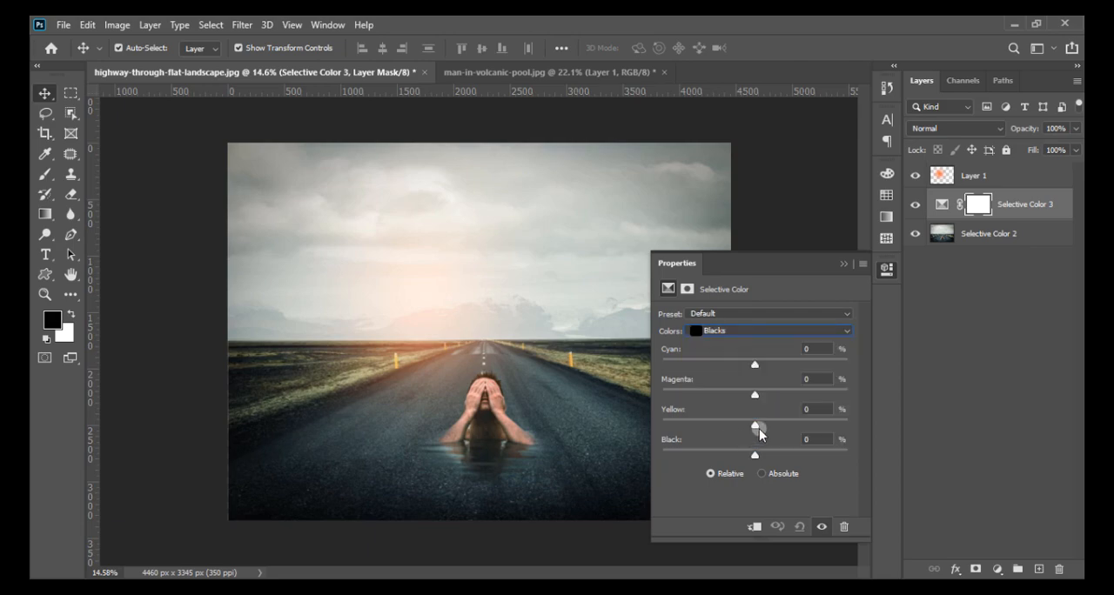
left_click_drag(754, 359, 751, 362)
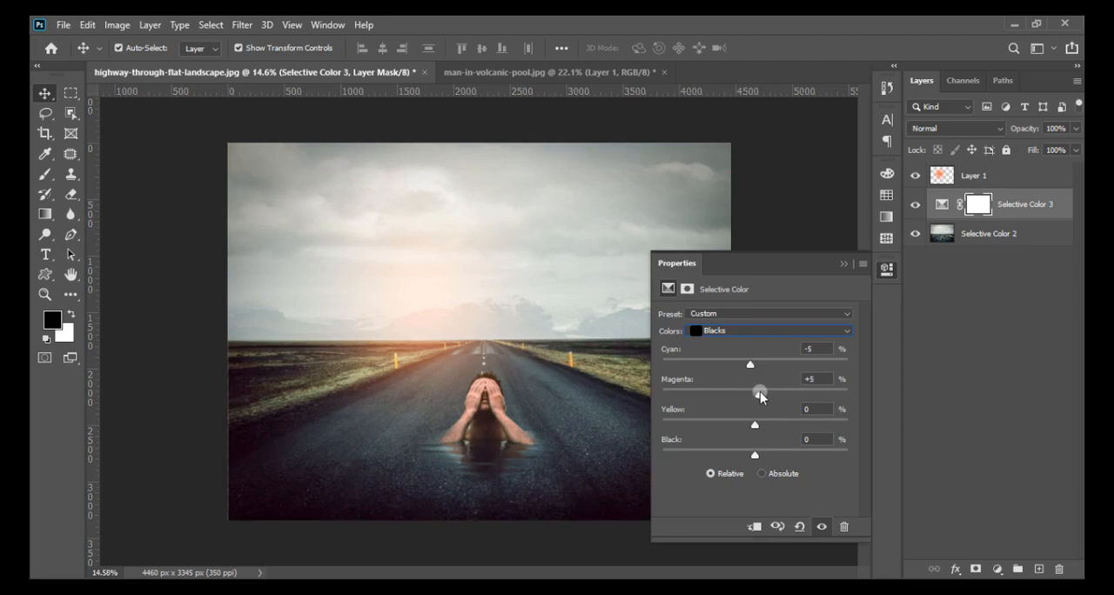
mouse_move(820, 381)
left_mouse_down()
mouse_move(760, 380)
mouse_move(837, 383)
left_mouse_up()
type("300")
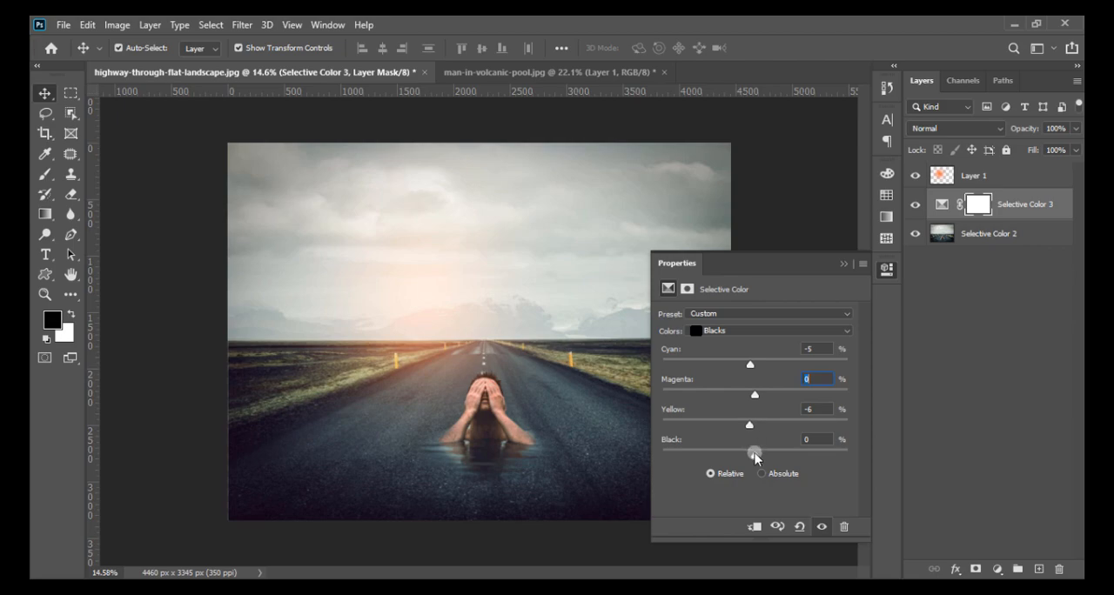
- Set Yellow to +14 for the Whites in the Selective Color adjustment
left_click(756, 330)
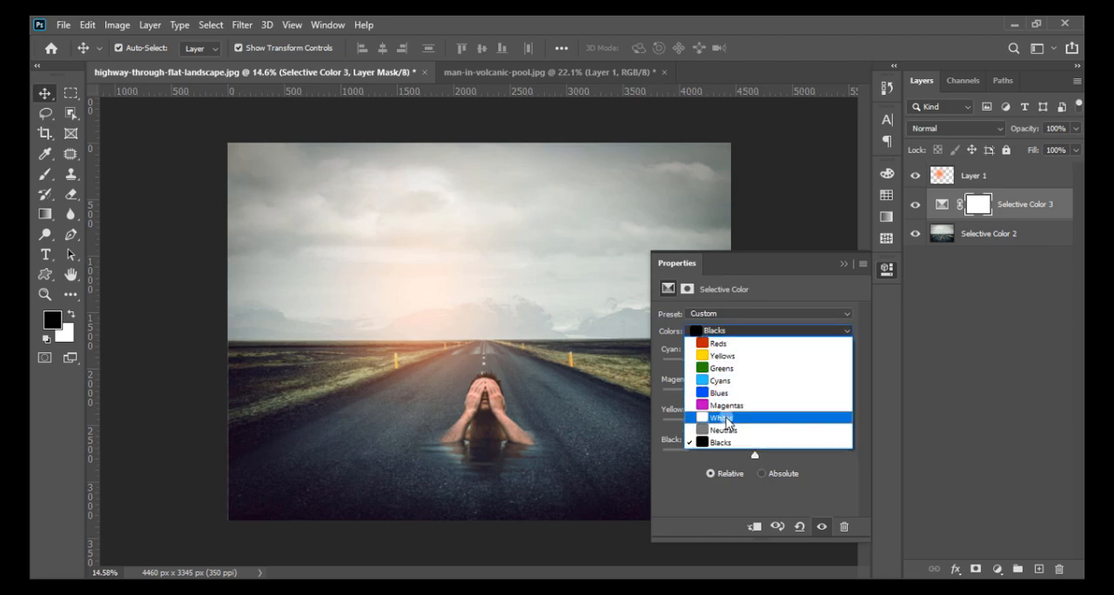
left_click(738, 419)
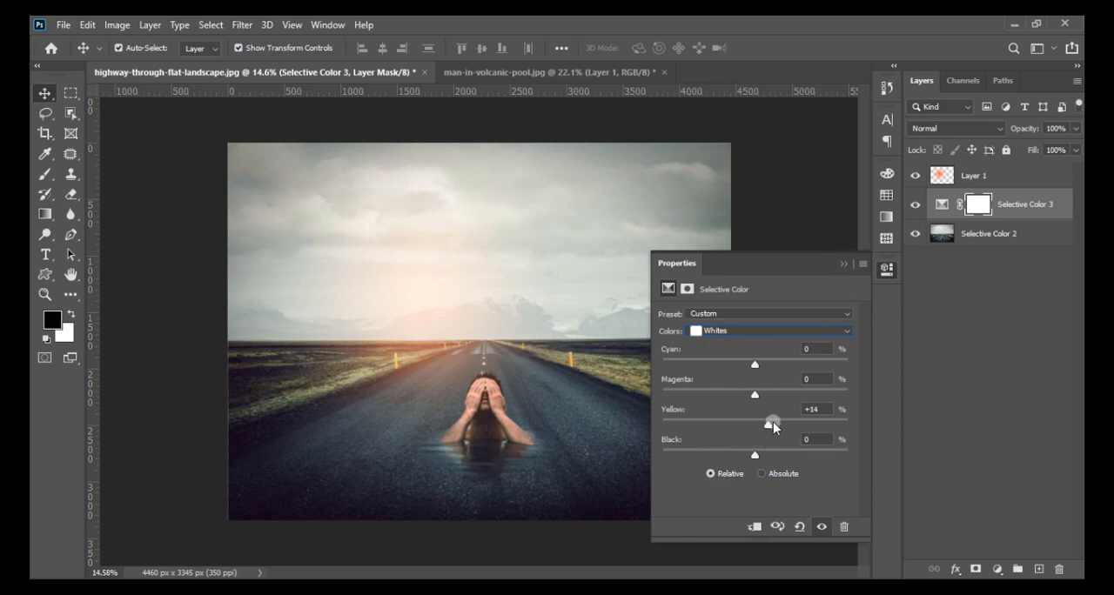
left_click(842, 263)
- Reduce the glow layer's opacity to 66% and nudge the glow slightly up and left
left_click(1057, 174)
left_click_drag(1074, 133, 1050, 149)
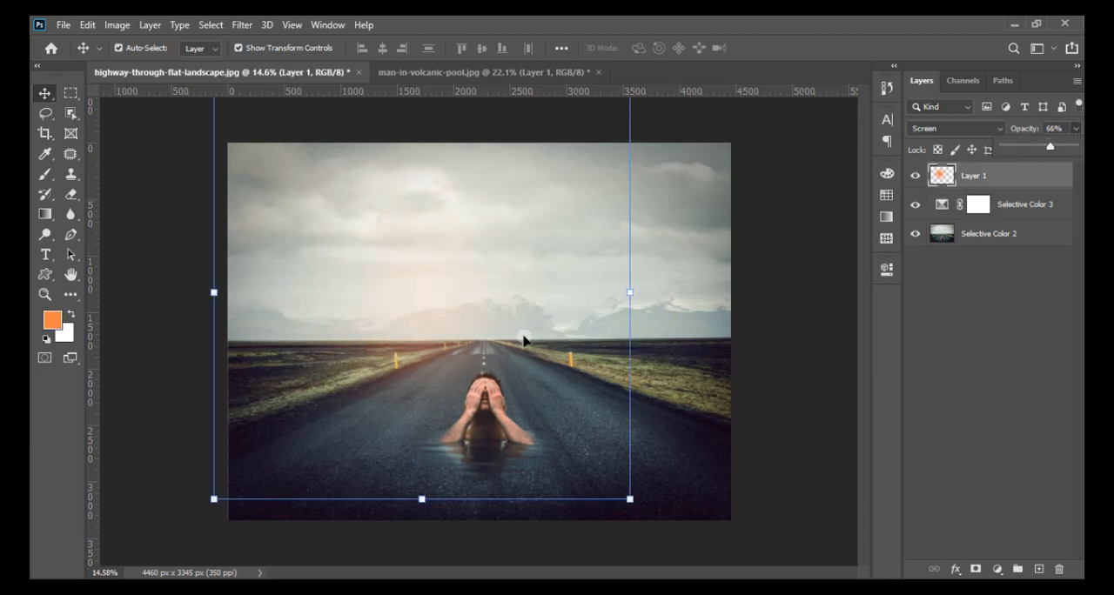
left_click_drag(435, 344, 428, 332)
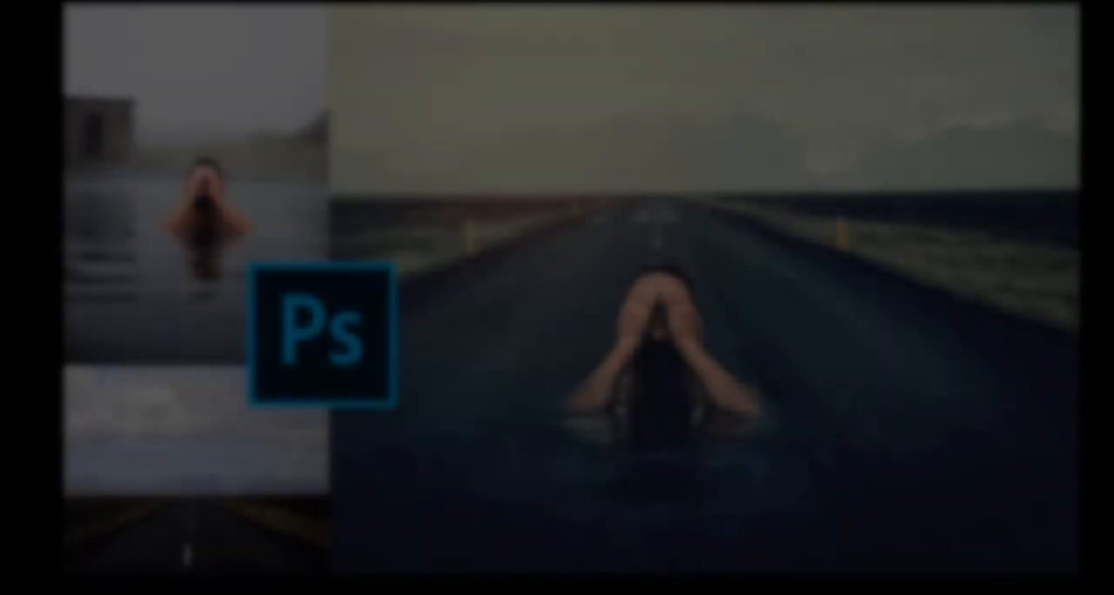